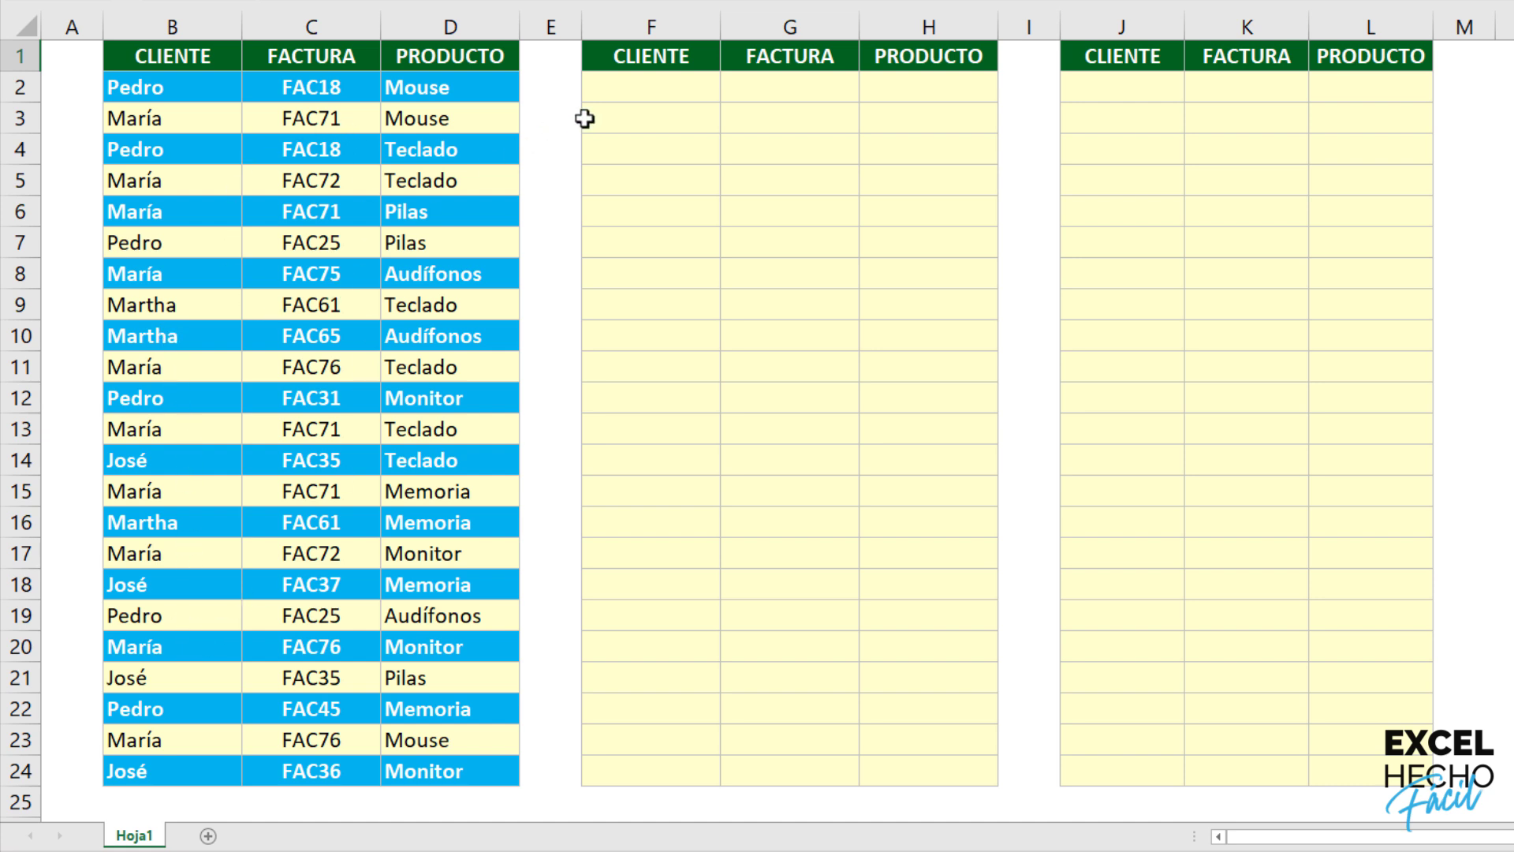
Step: Start the formula =FILA(B2:B24) in cell F2 and temporarily preview its evaluated array, restoring the formula text
left_click(636, 99)
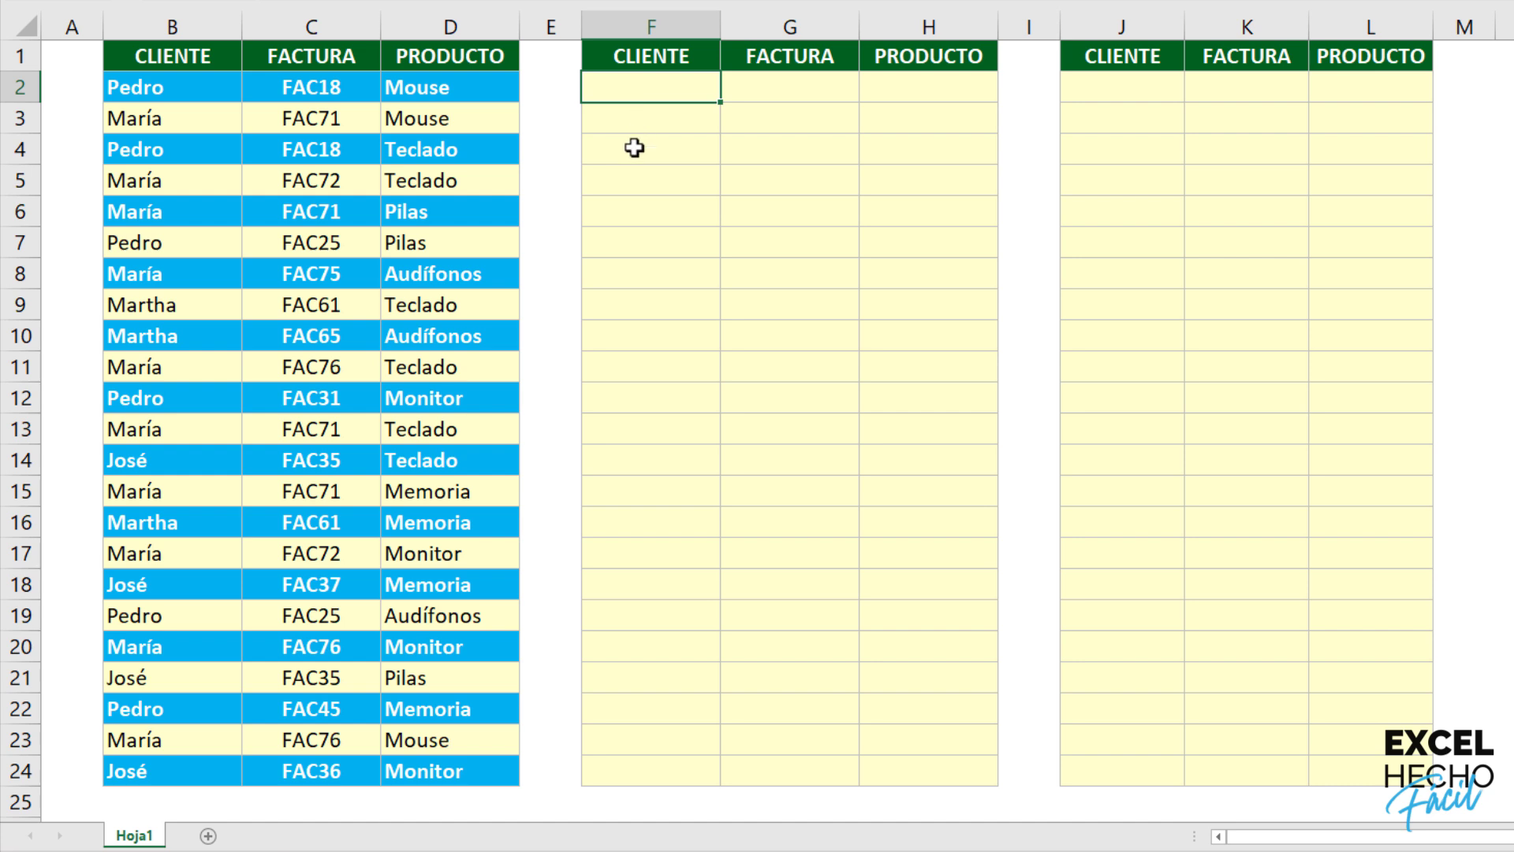
type("=")
type("fi")
key("Tab")
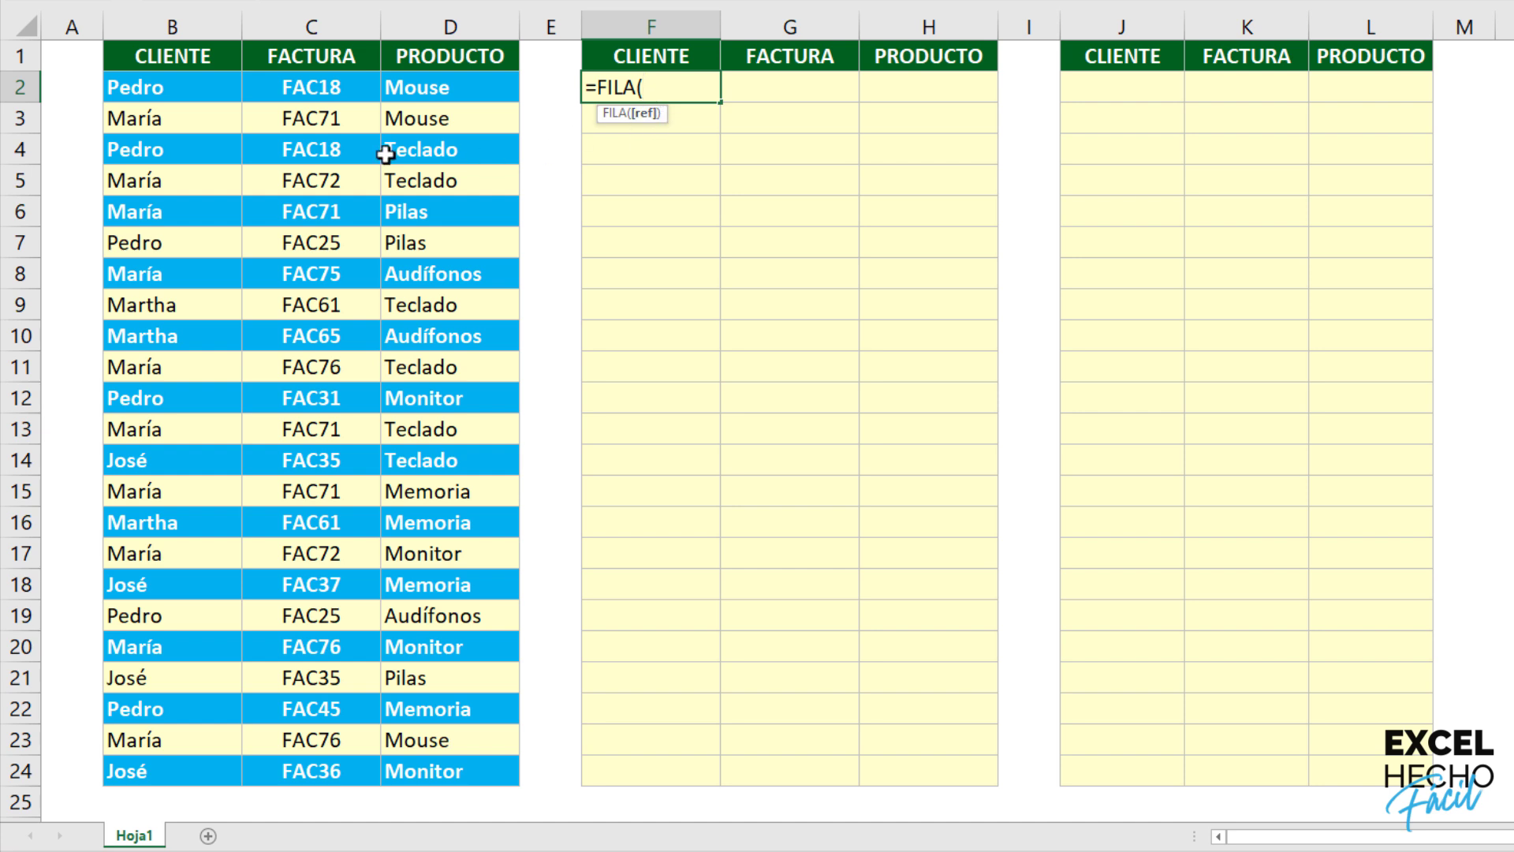
left_click_drag(148, 87, 155, 767)
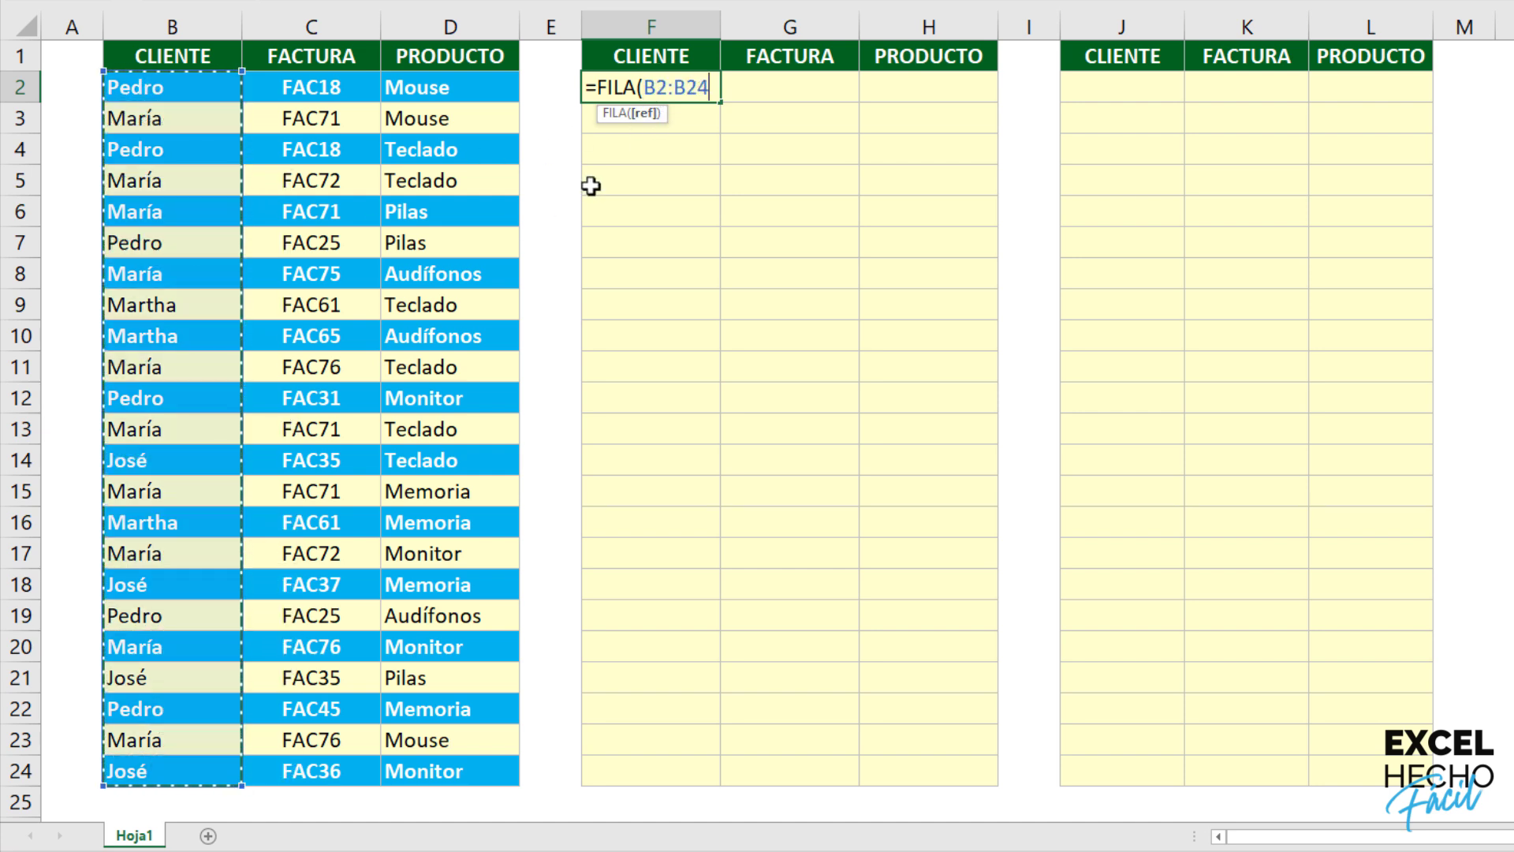
type(")")
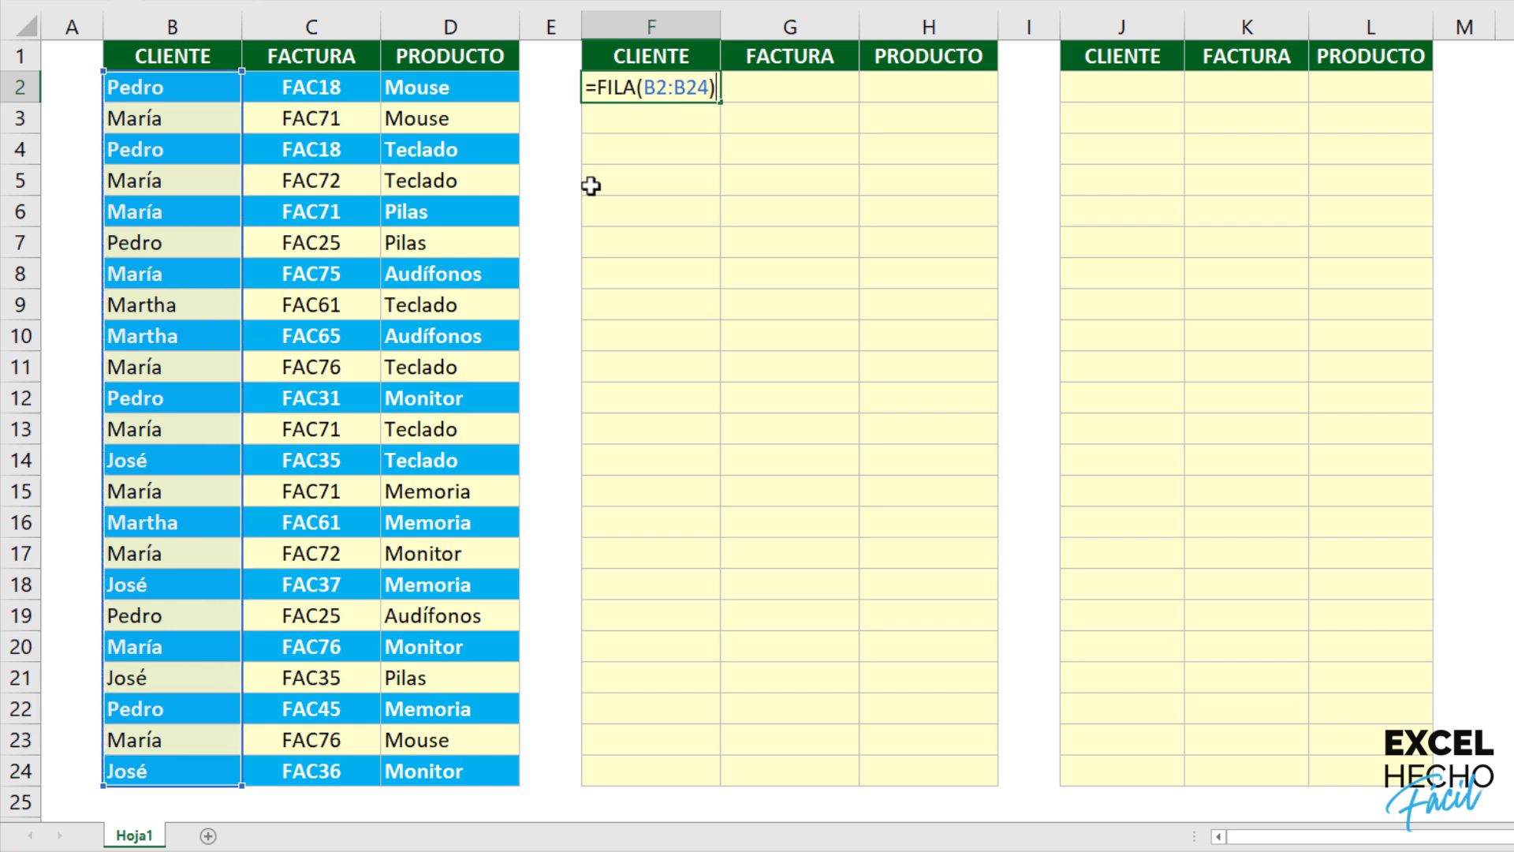
key("F9")
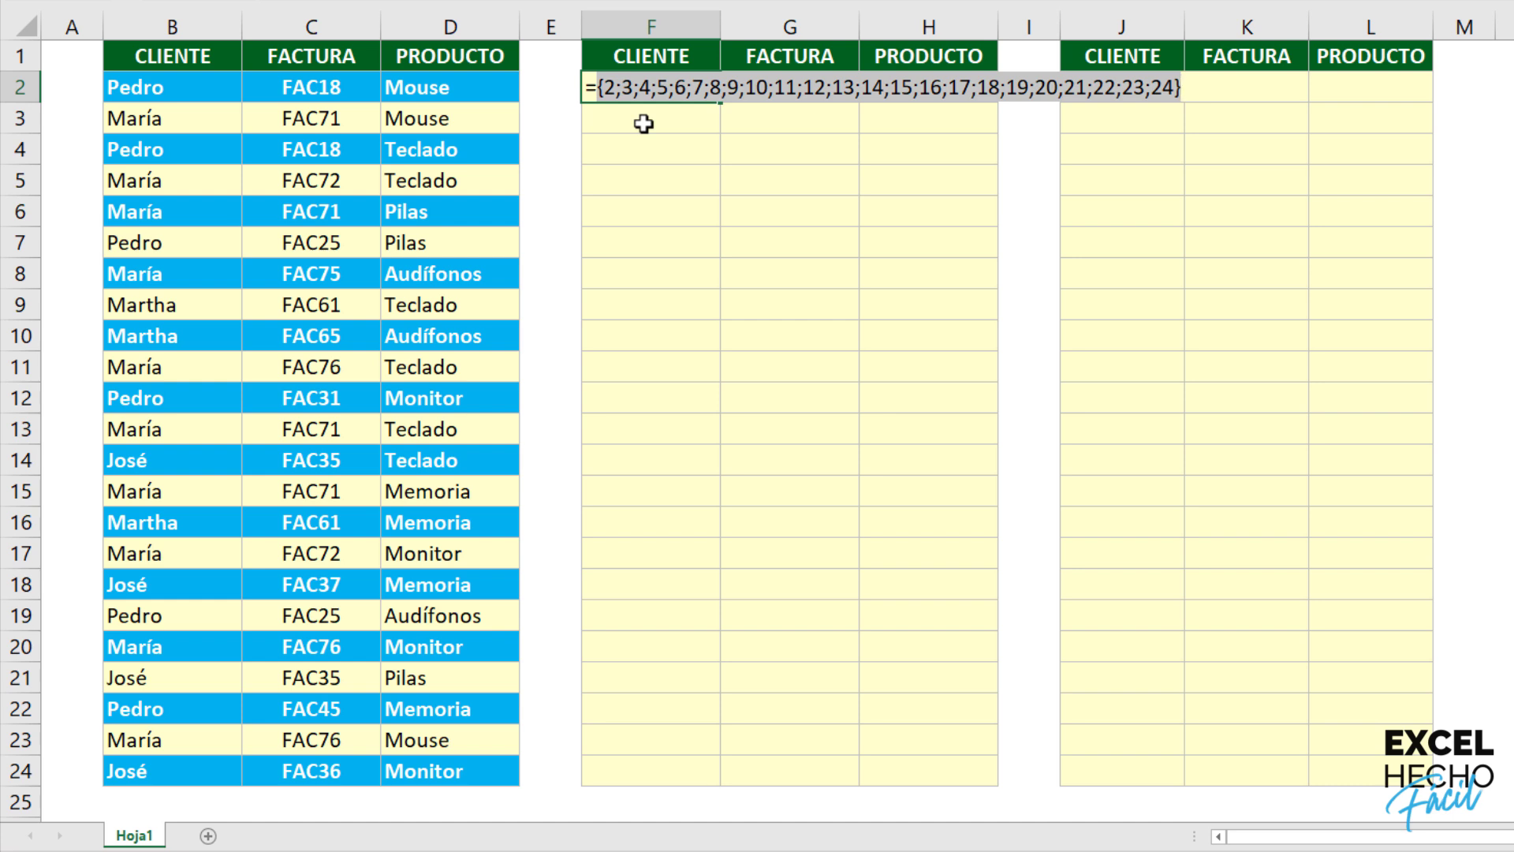
key("ctrl+z")
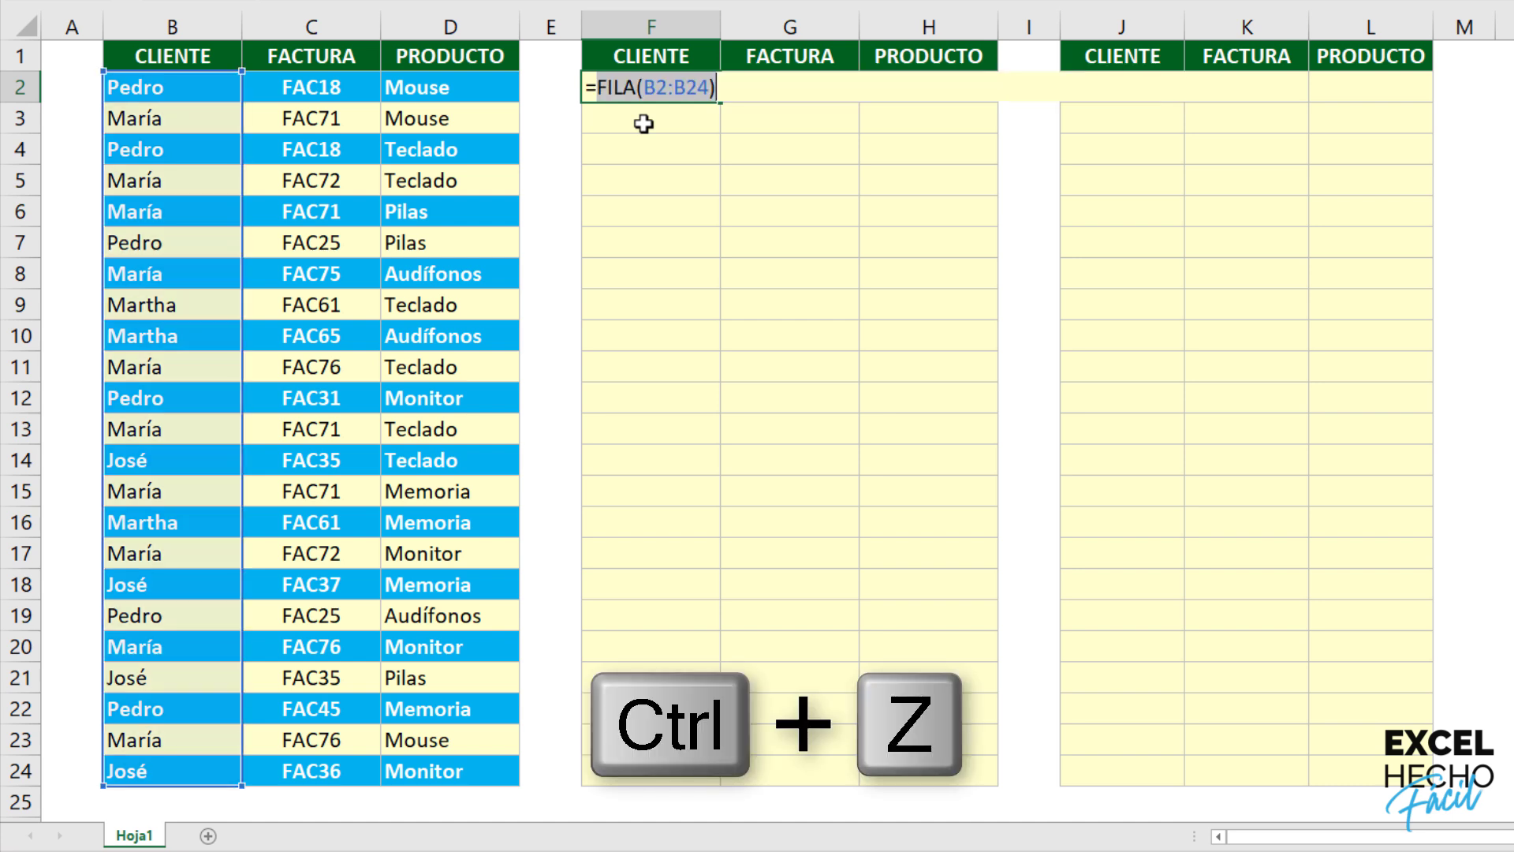
Step: Wrap the FILA expression in RESIDUO with divisor 2 and temporarily preview the evaluated array
left_click(598, 87)
type("resi")
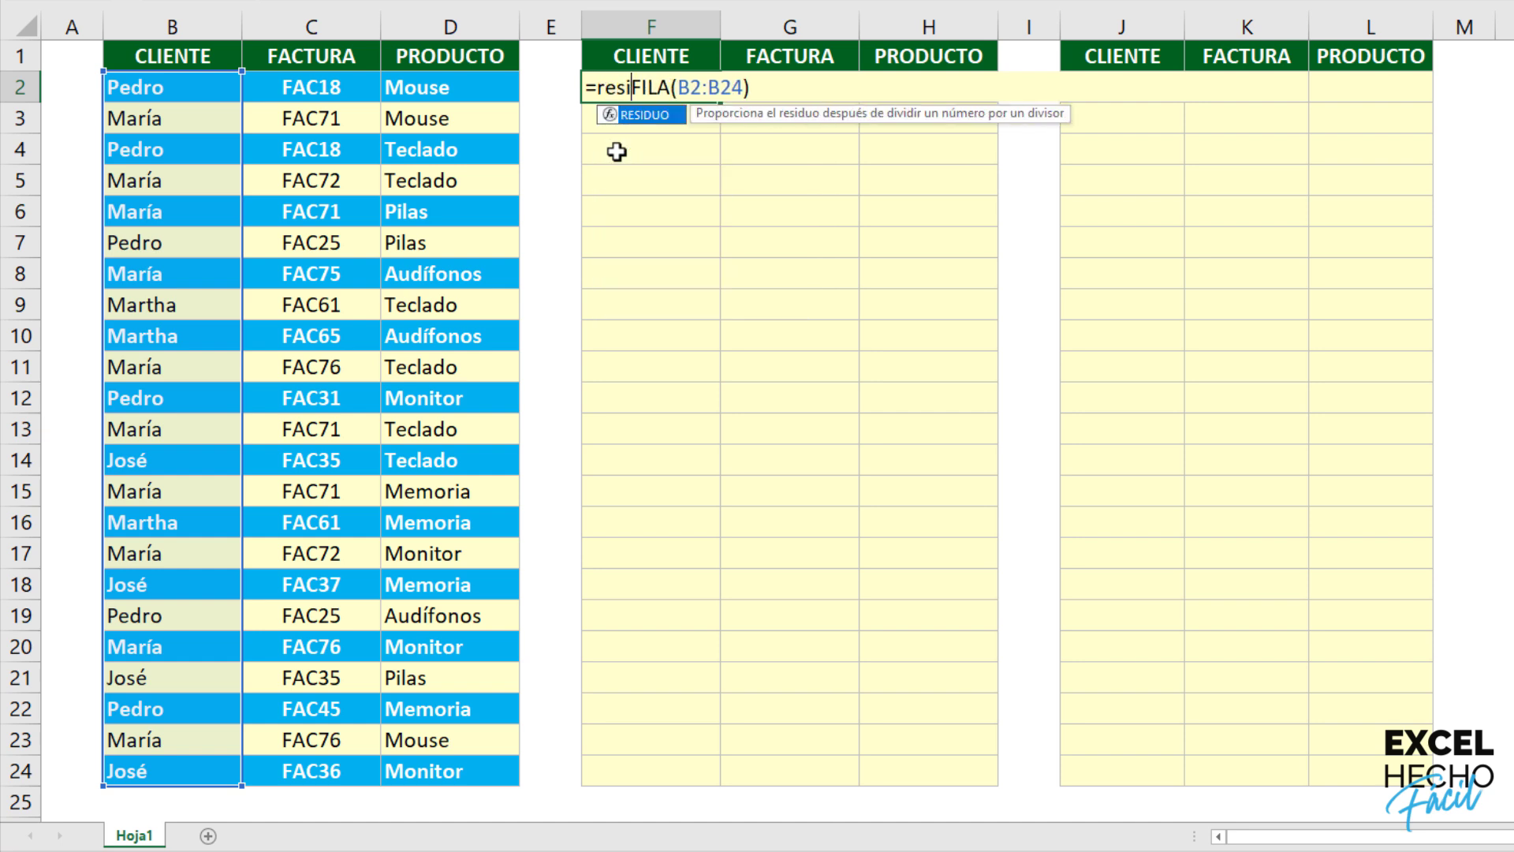
key("Tab")
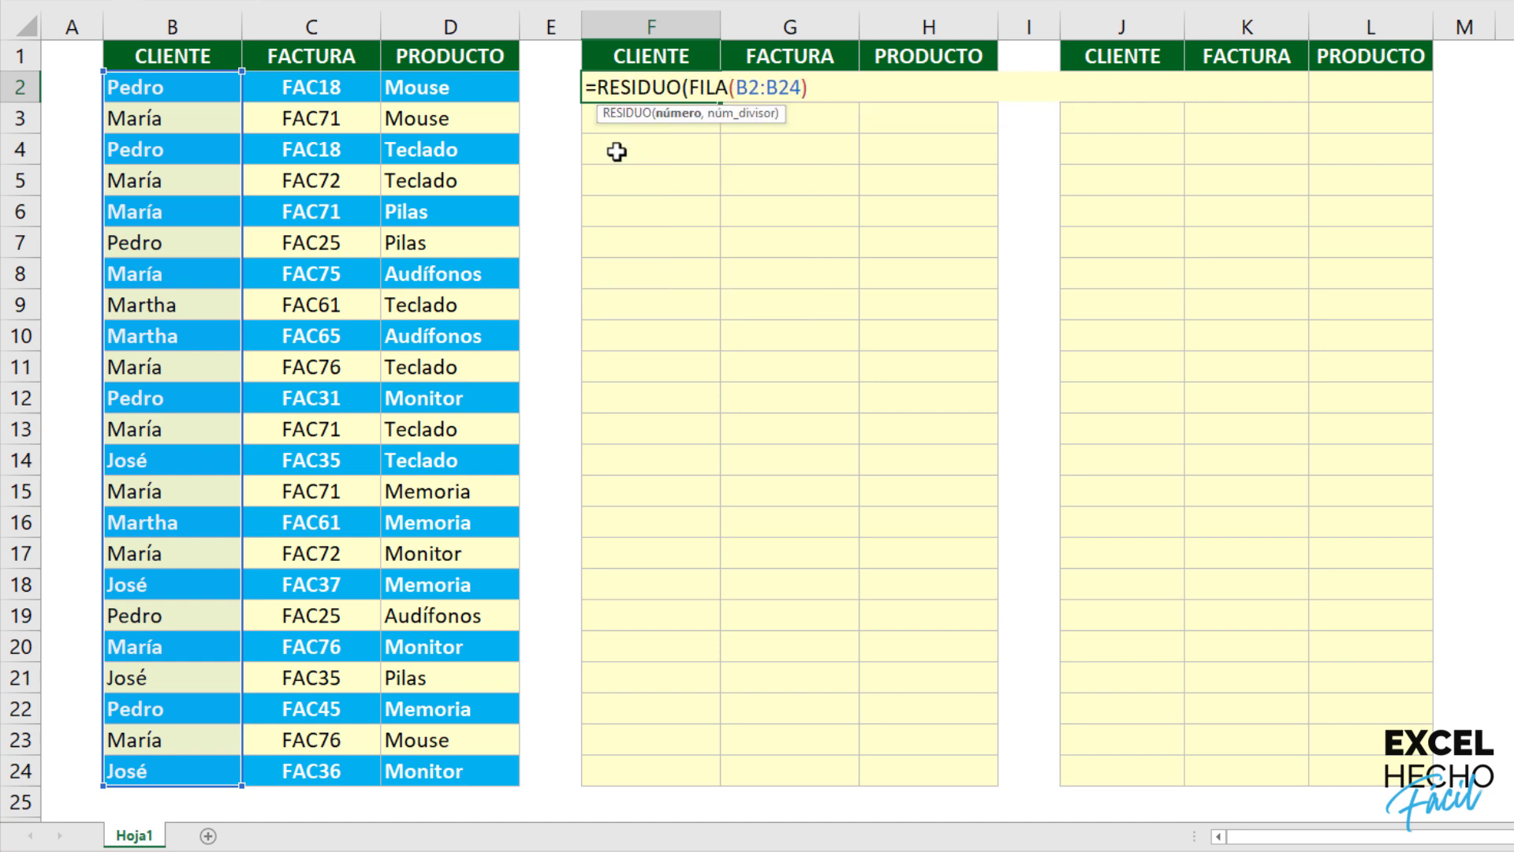
left_click(677, 114)
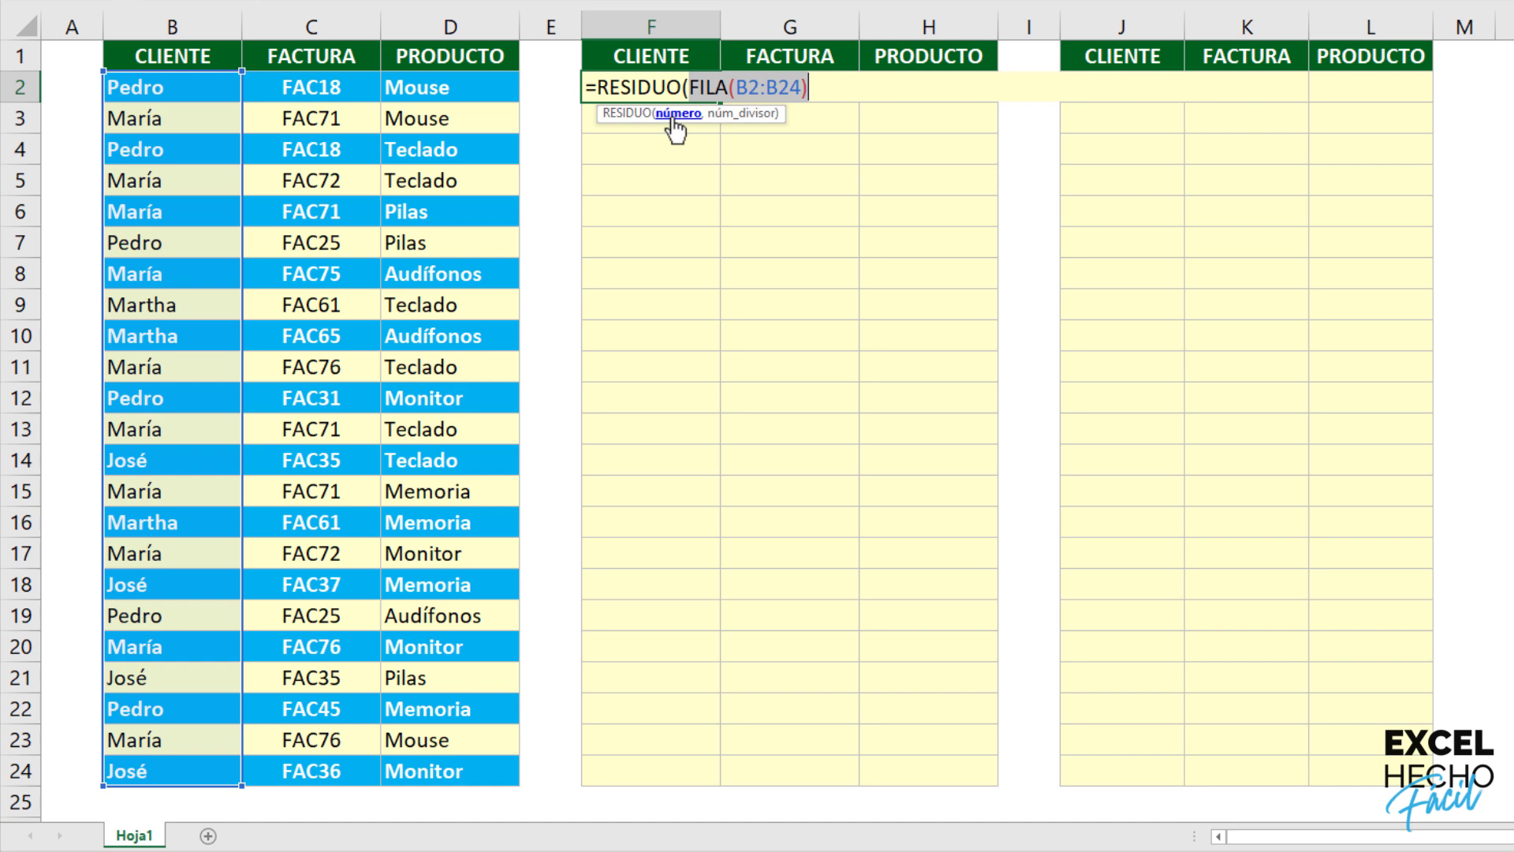
left_click(824, 89)
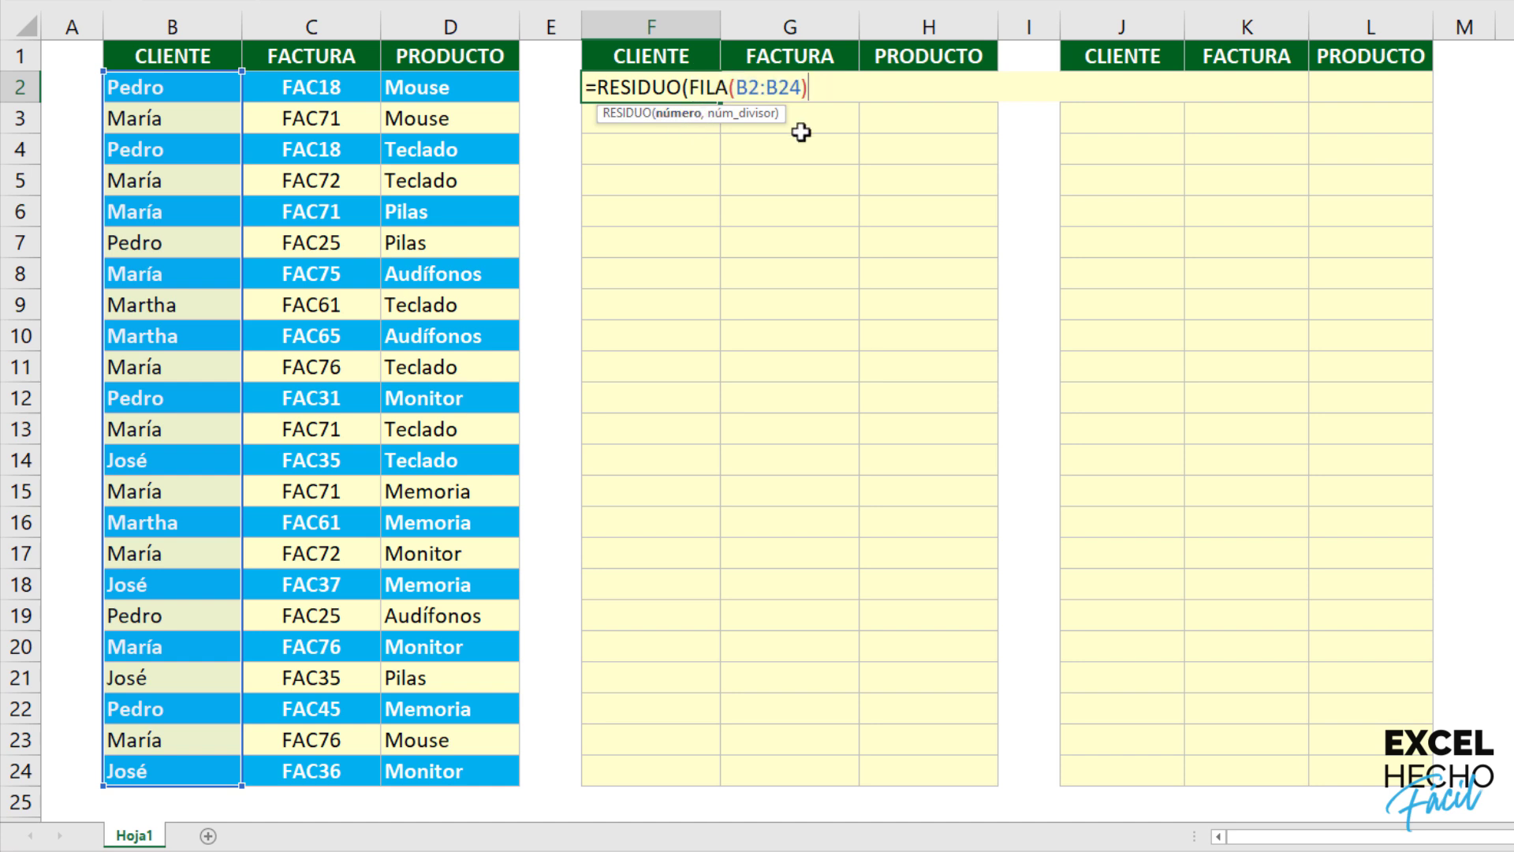
type(",2)")
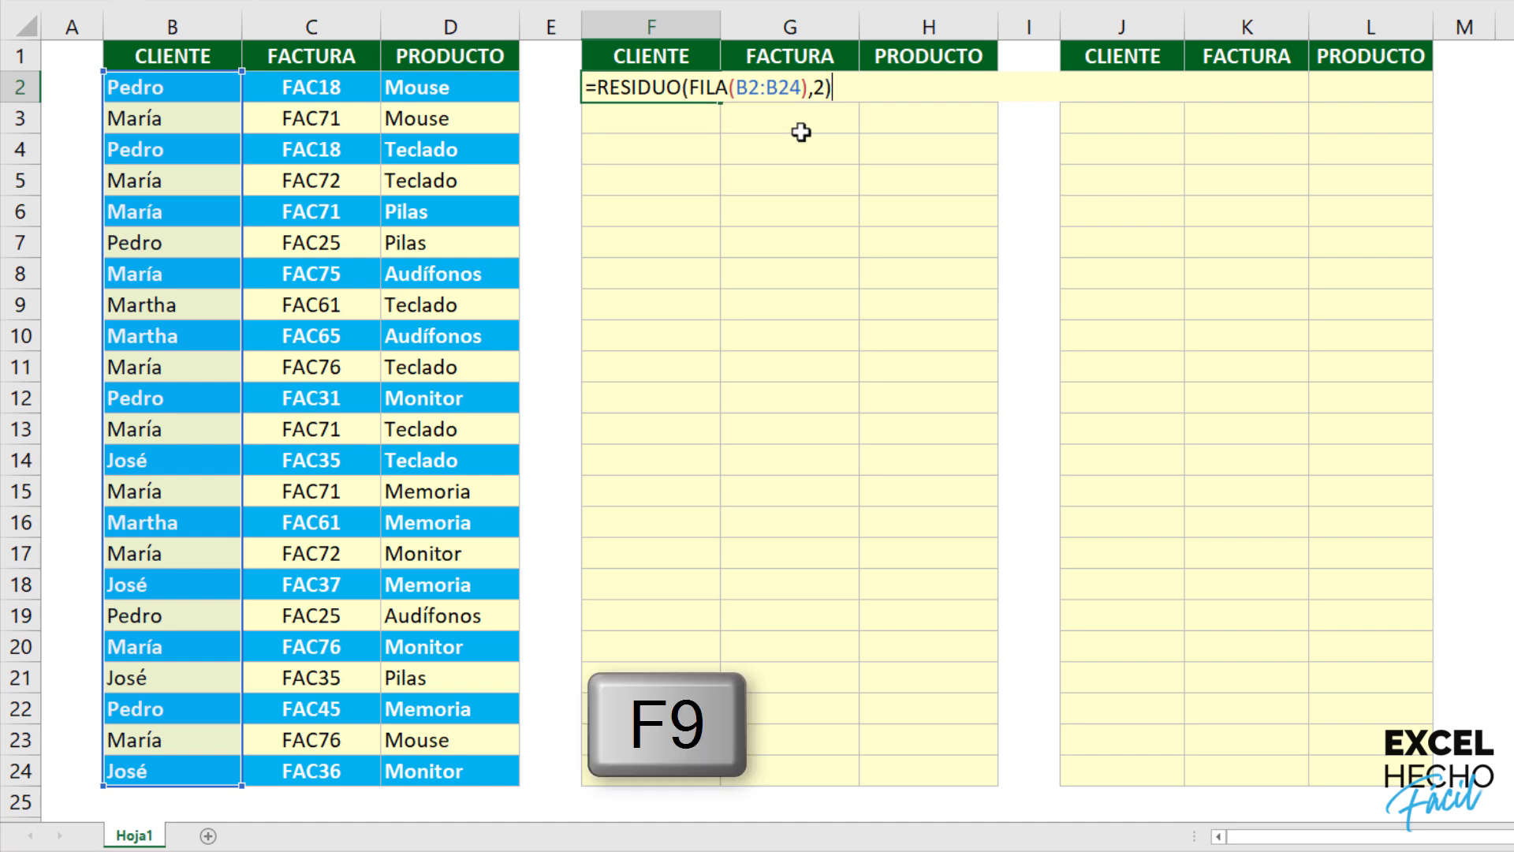
key("F9")
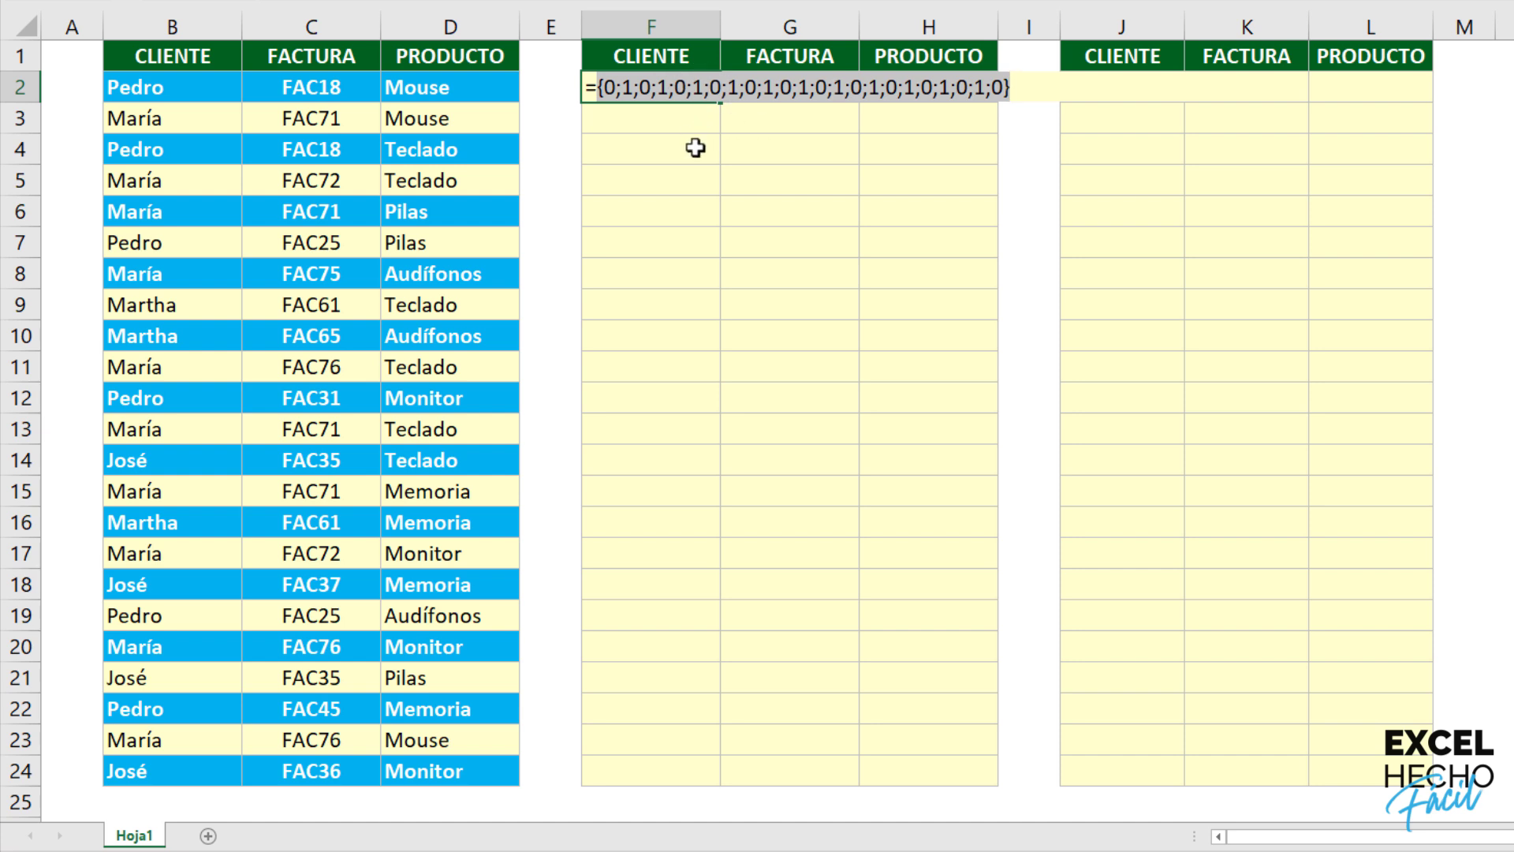
key("ctrl+z")
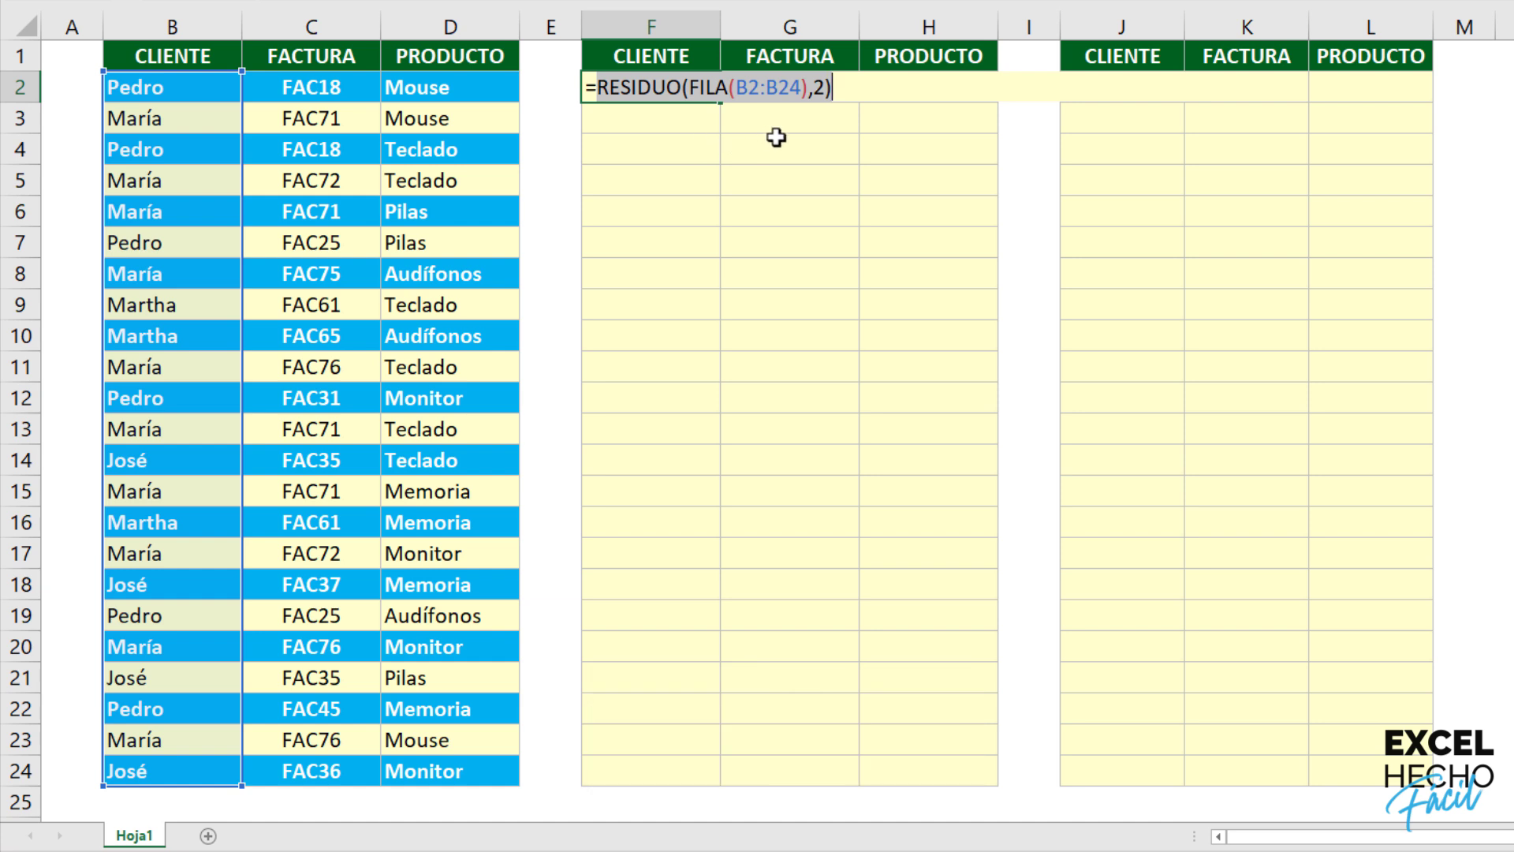
Step: Compare the RESIDUO result with =0 and temporarily preview the evaluated logical array
left_click(843, 89)
type("=0")
key("F9")
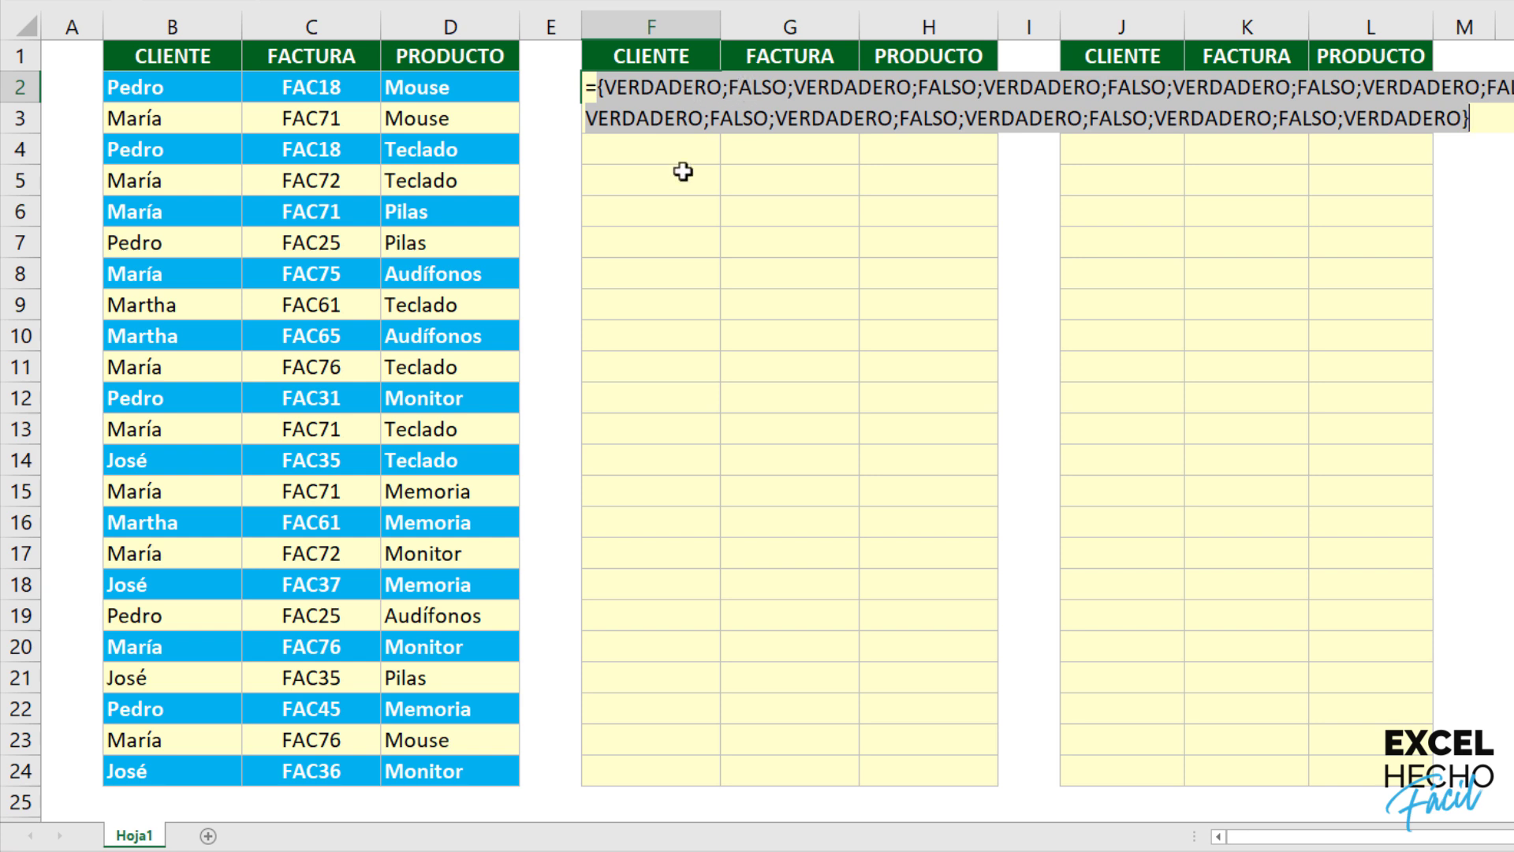
key("ctrl+z")
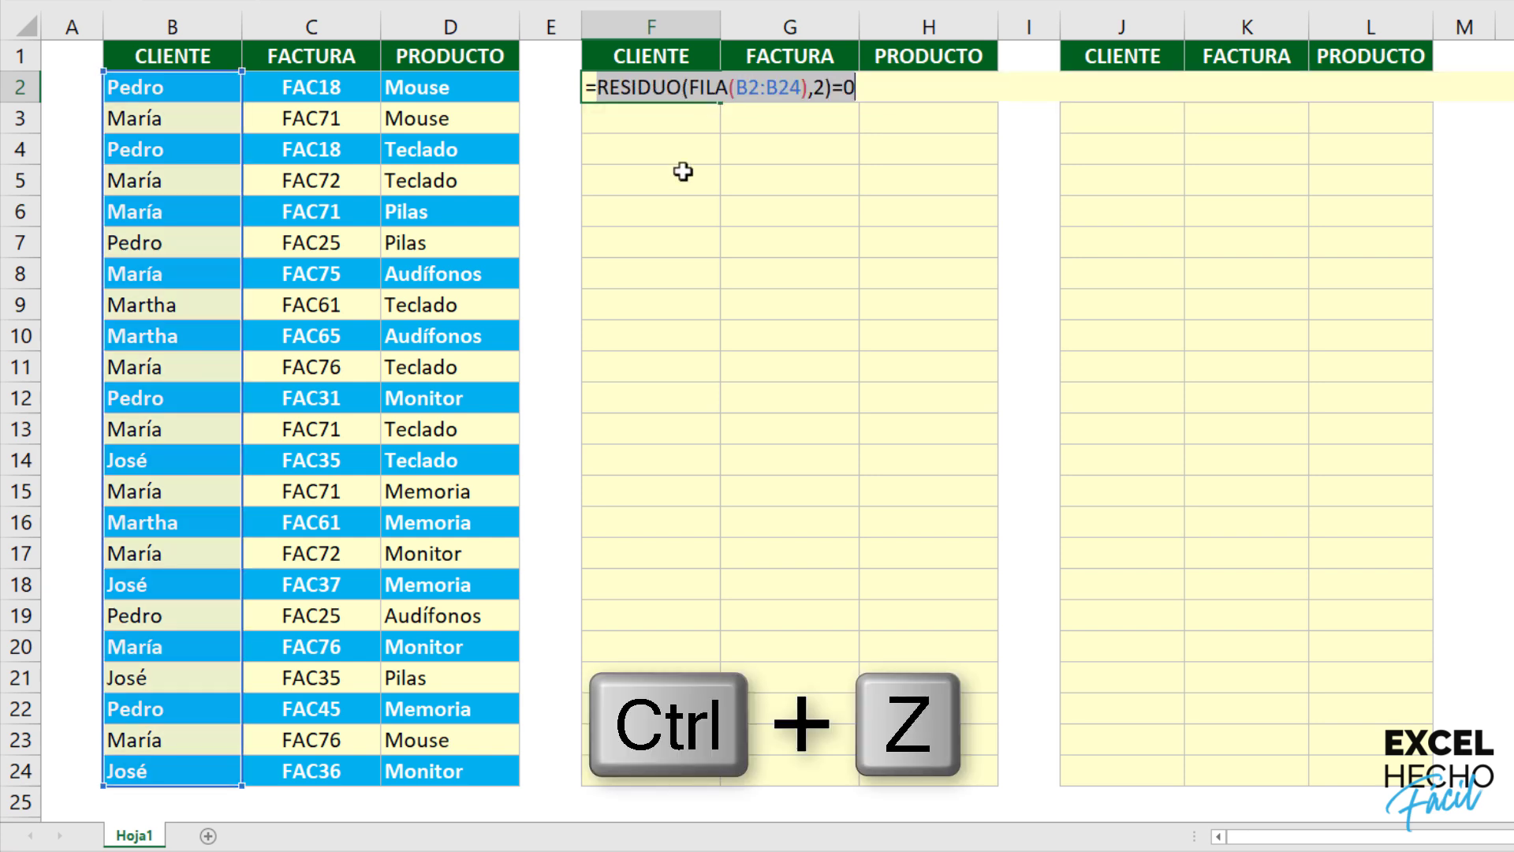
Step: Wrap the comparison in SI as its logical test, with FILA(B2:B24) as the value if true
left_click(601, 91)
type("SI(")
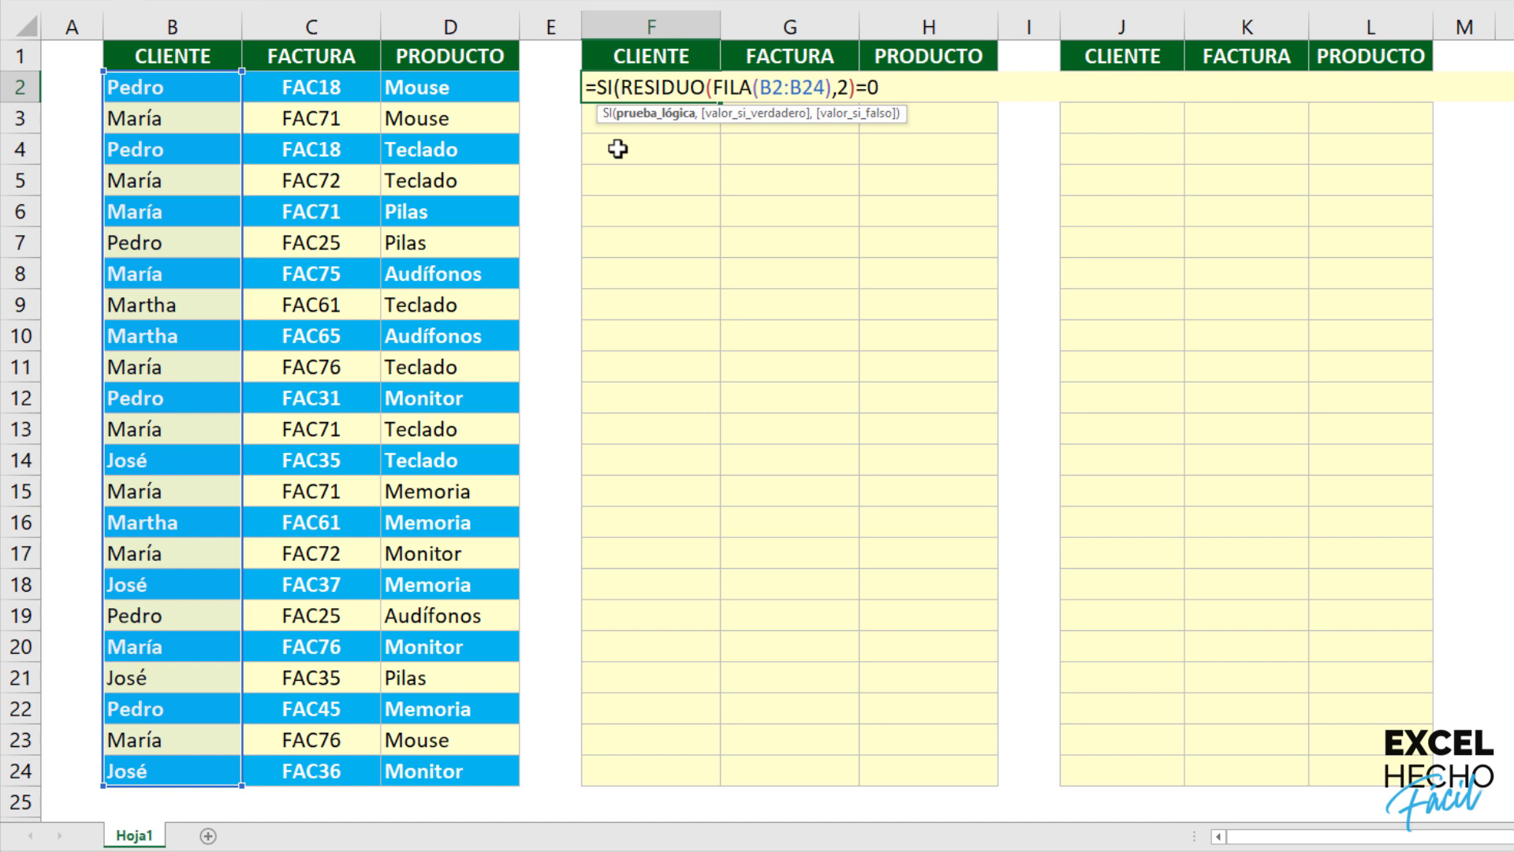
left_click(643, 115)
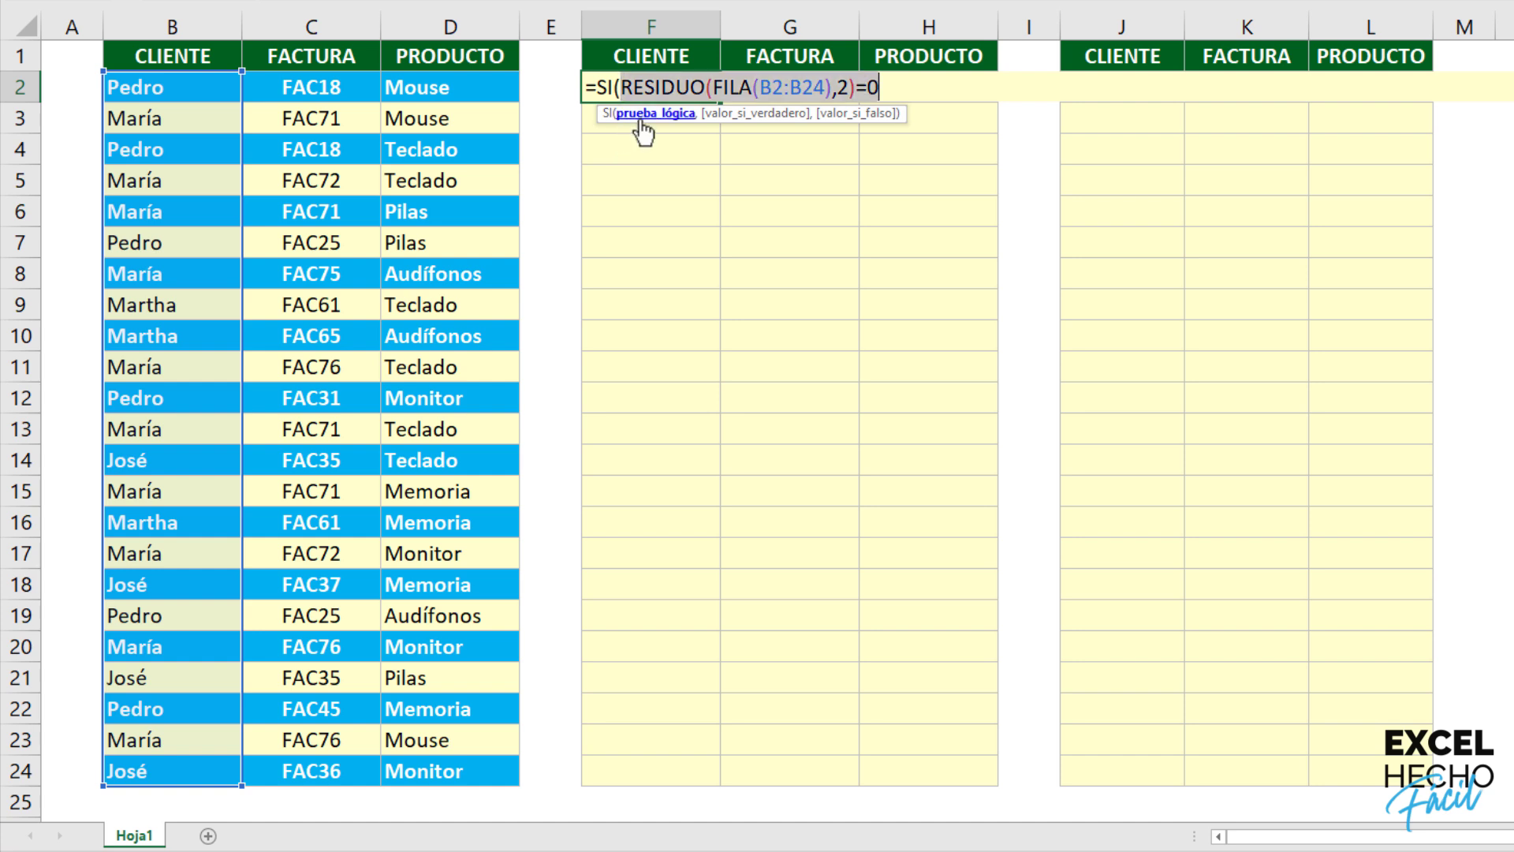
left_click(879, 91)
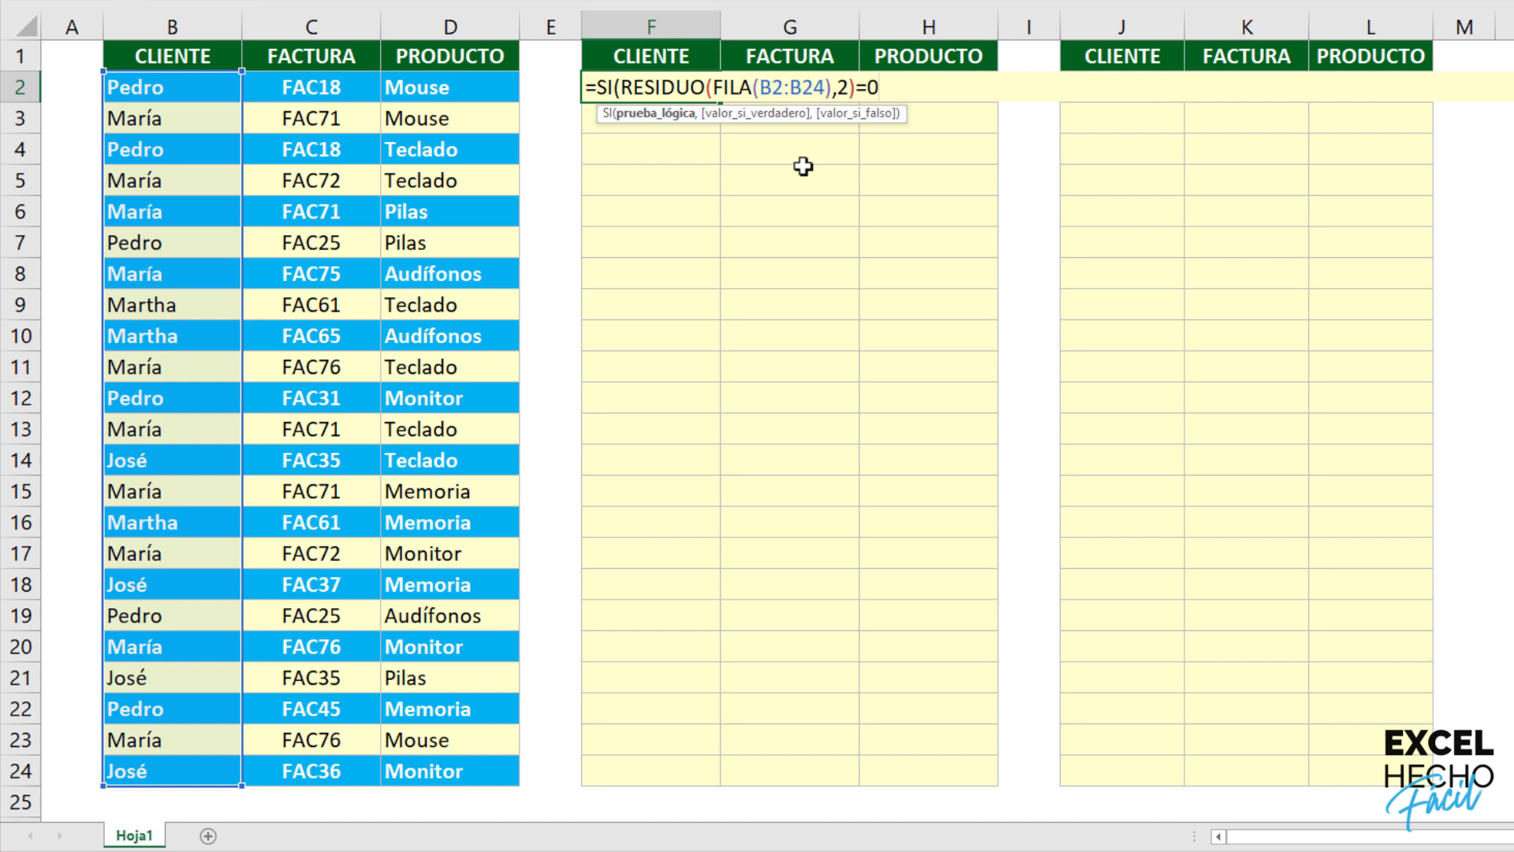
type(",")
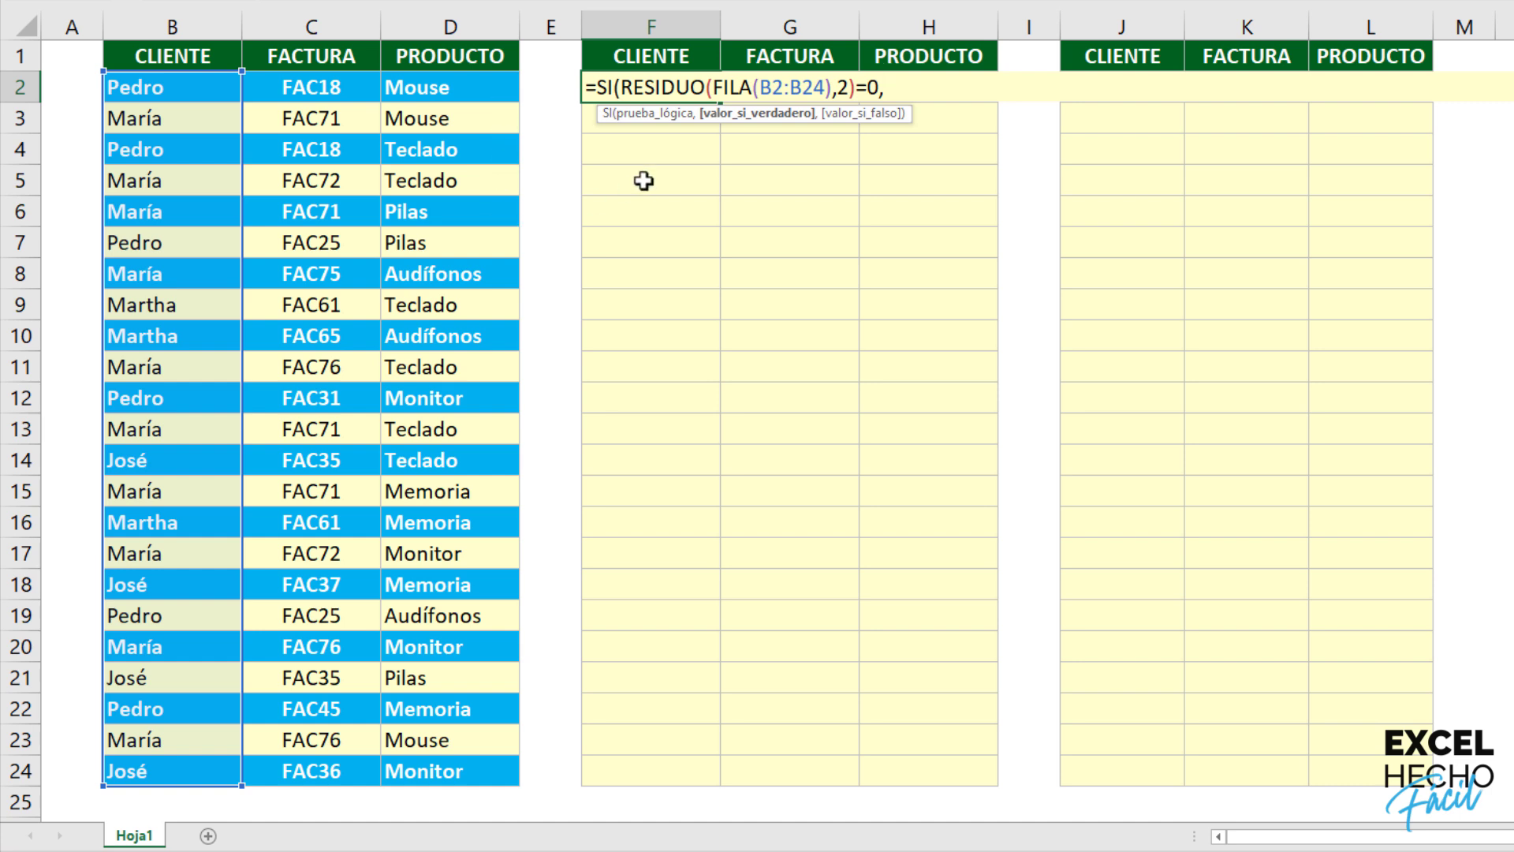
type("FILA(")
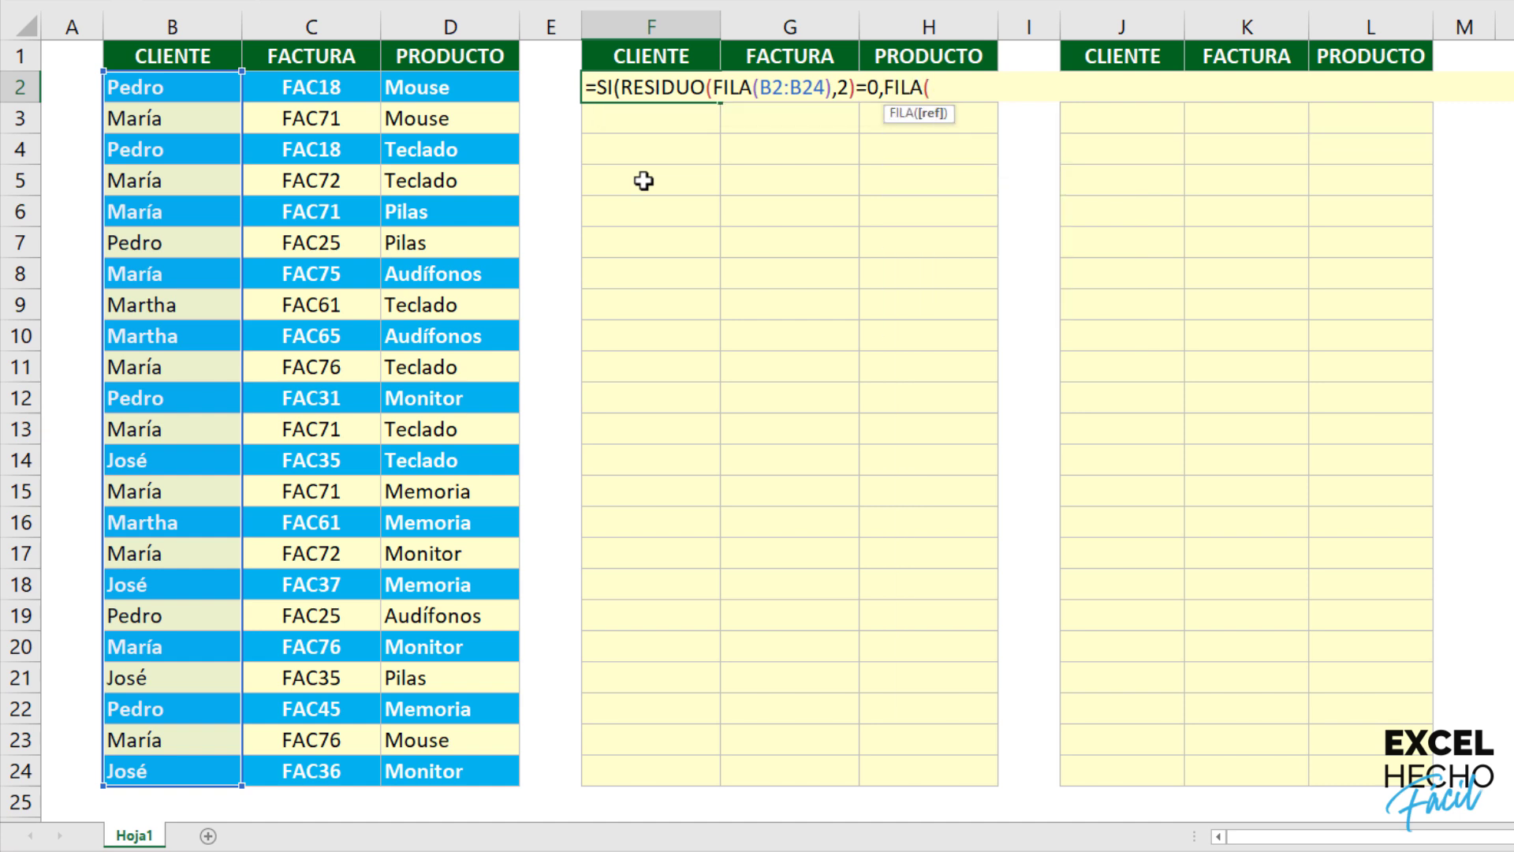
left_click_drag(205, 91, 182, 769)
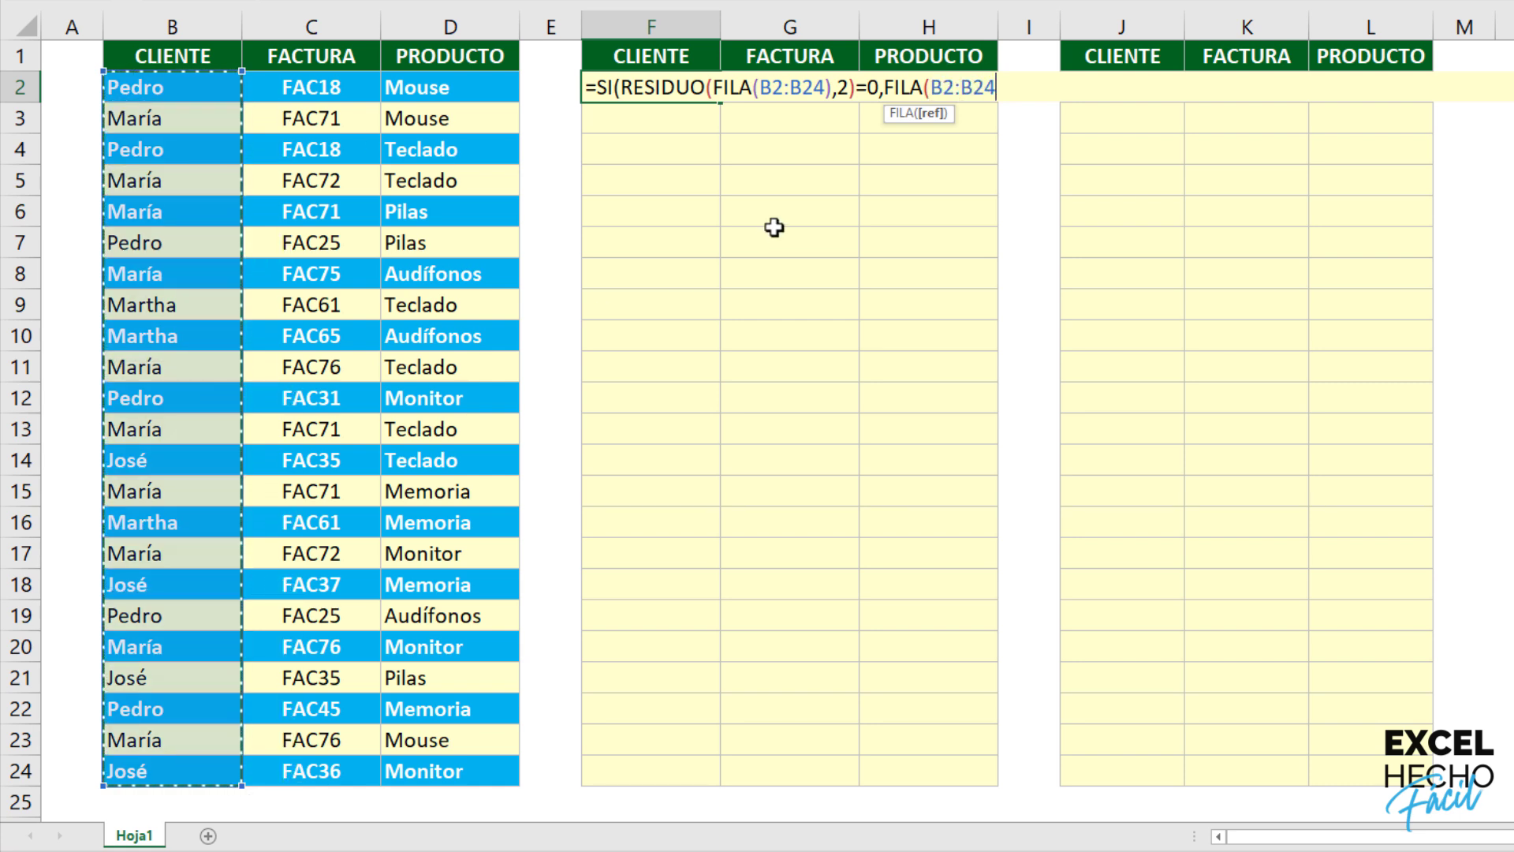
type(")")
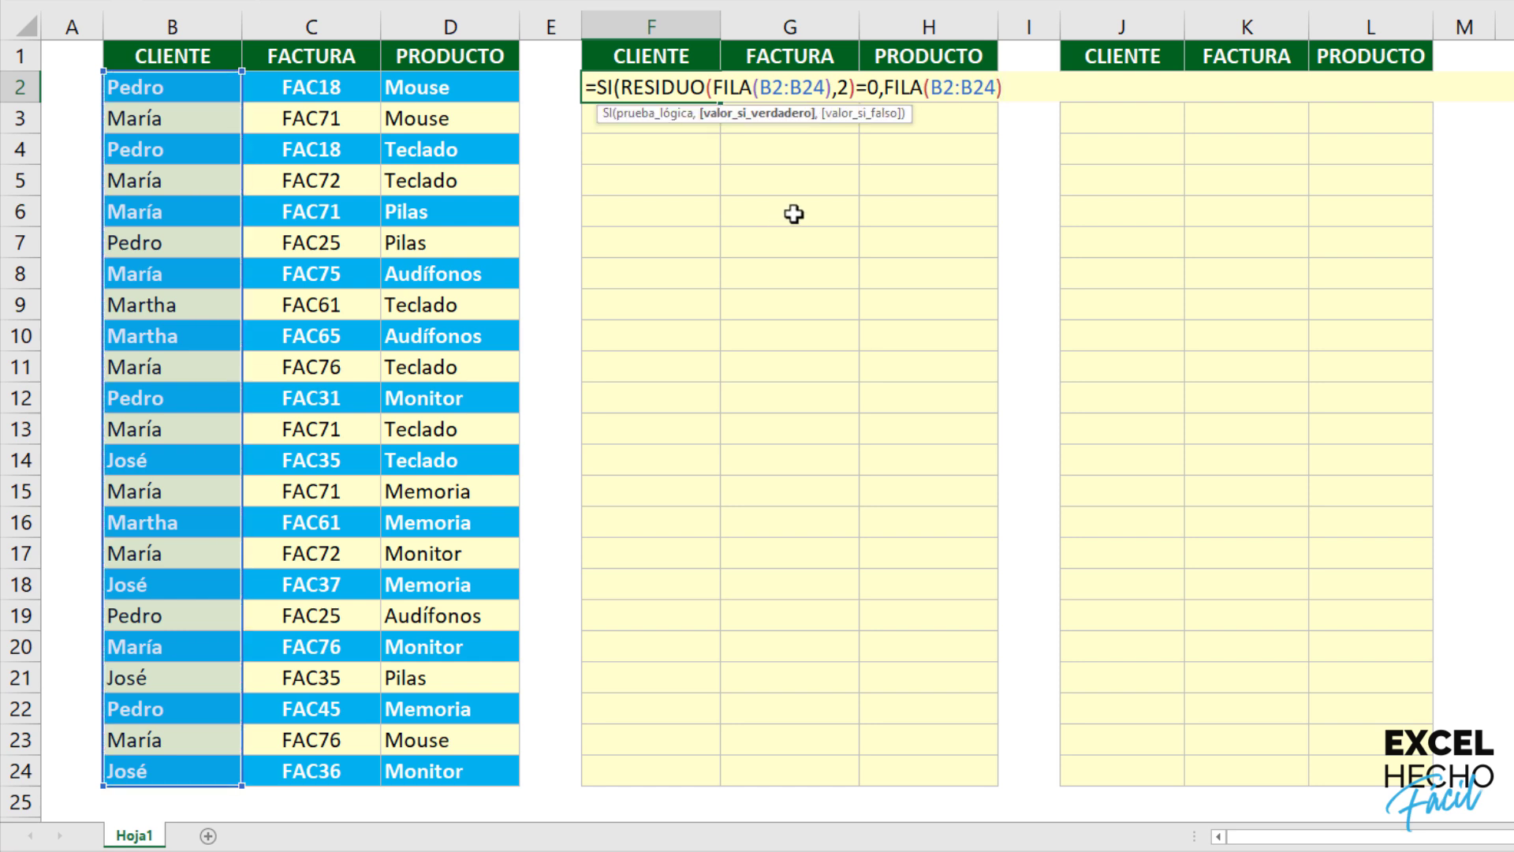
Step: Make both B2:B24 references in the F2 formula absolute as $B$2:$B$24
left_click(792, 89)
key("F4")
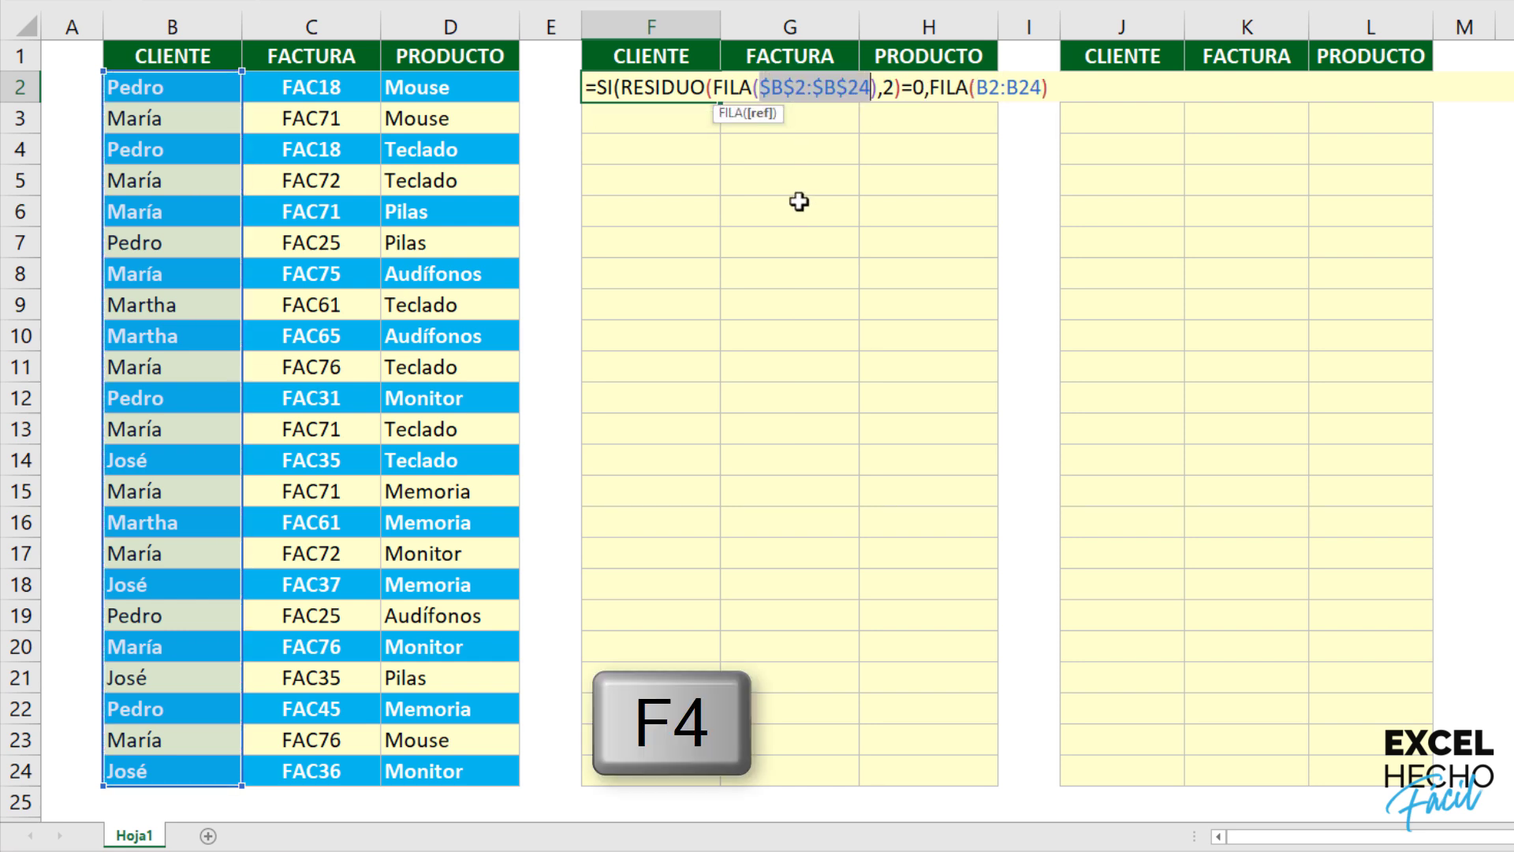
left_click(1010, 88)
left_click(1002, 88)
key("F4")
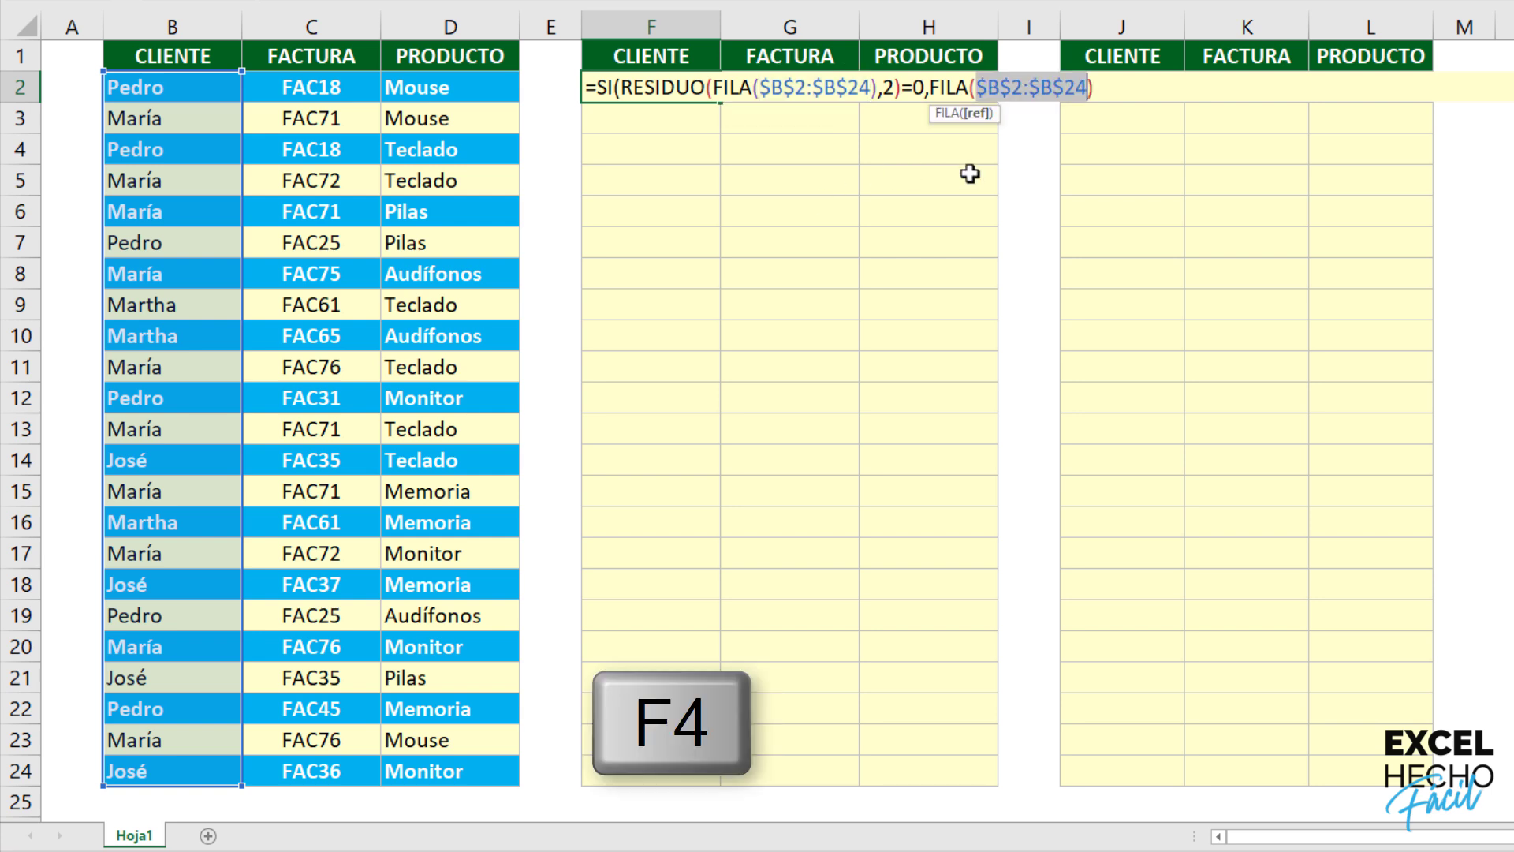
Step: Extend SI's value if true with -FILA($B$2)+1 and temporarily preview that argument's evaluated array
key("Right")
type("-")
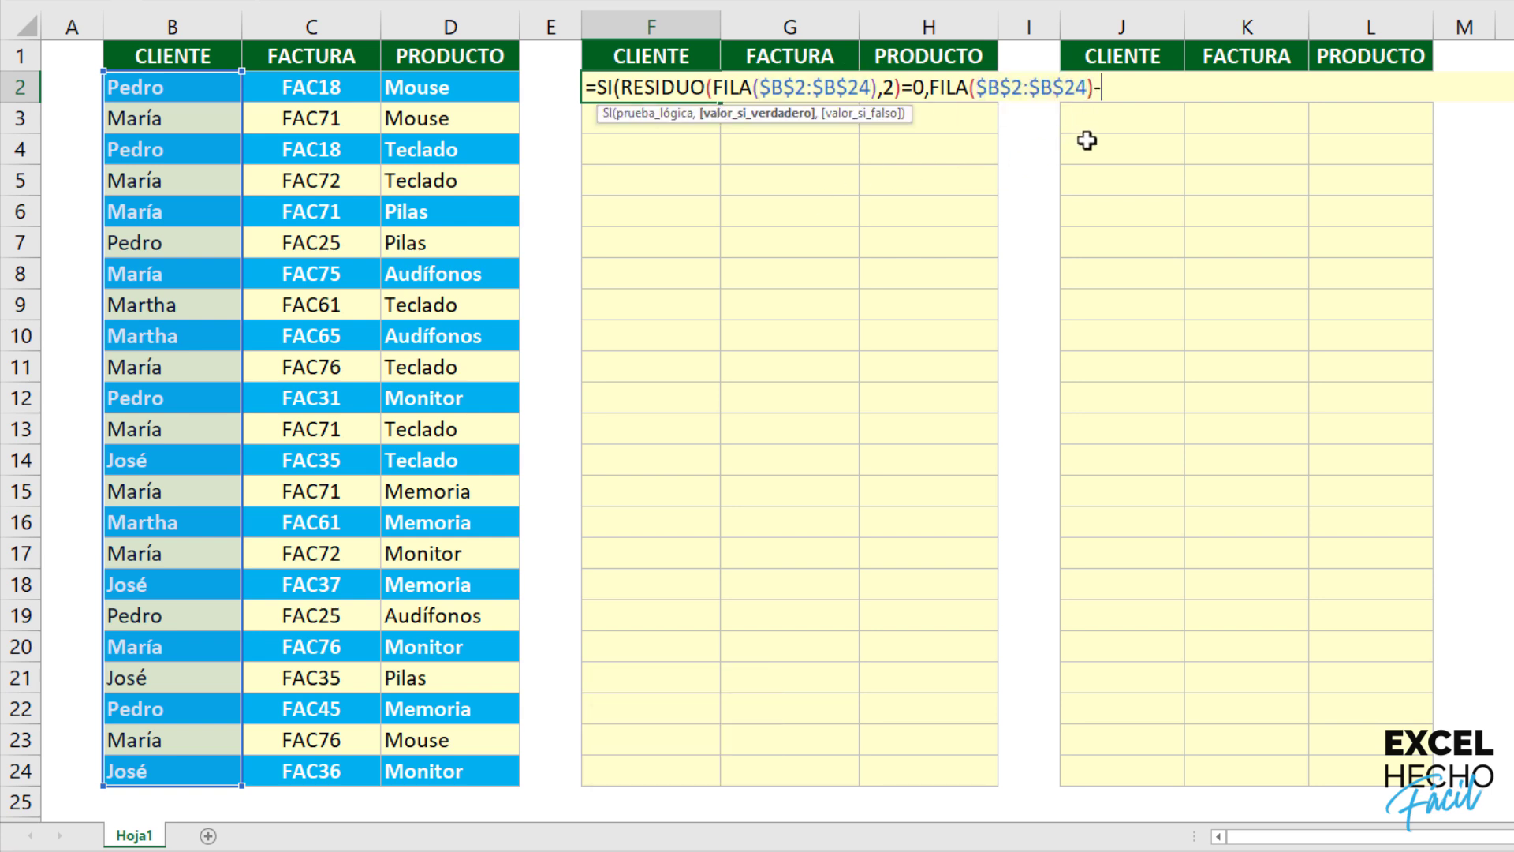
type("FILA(")
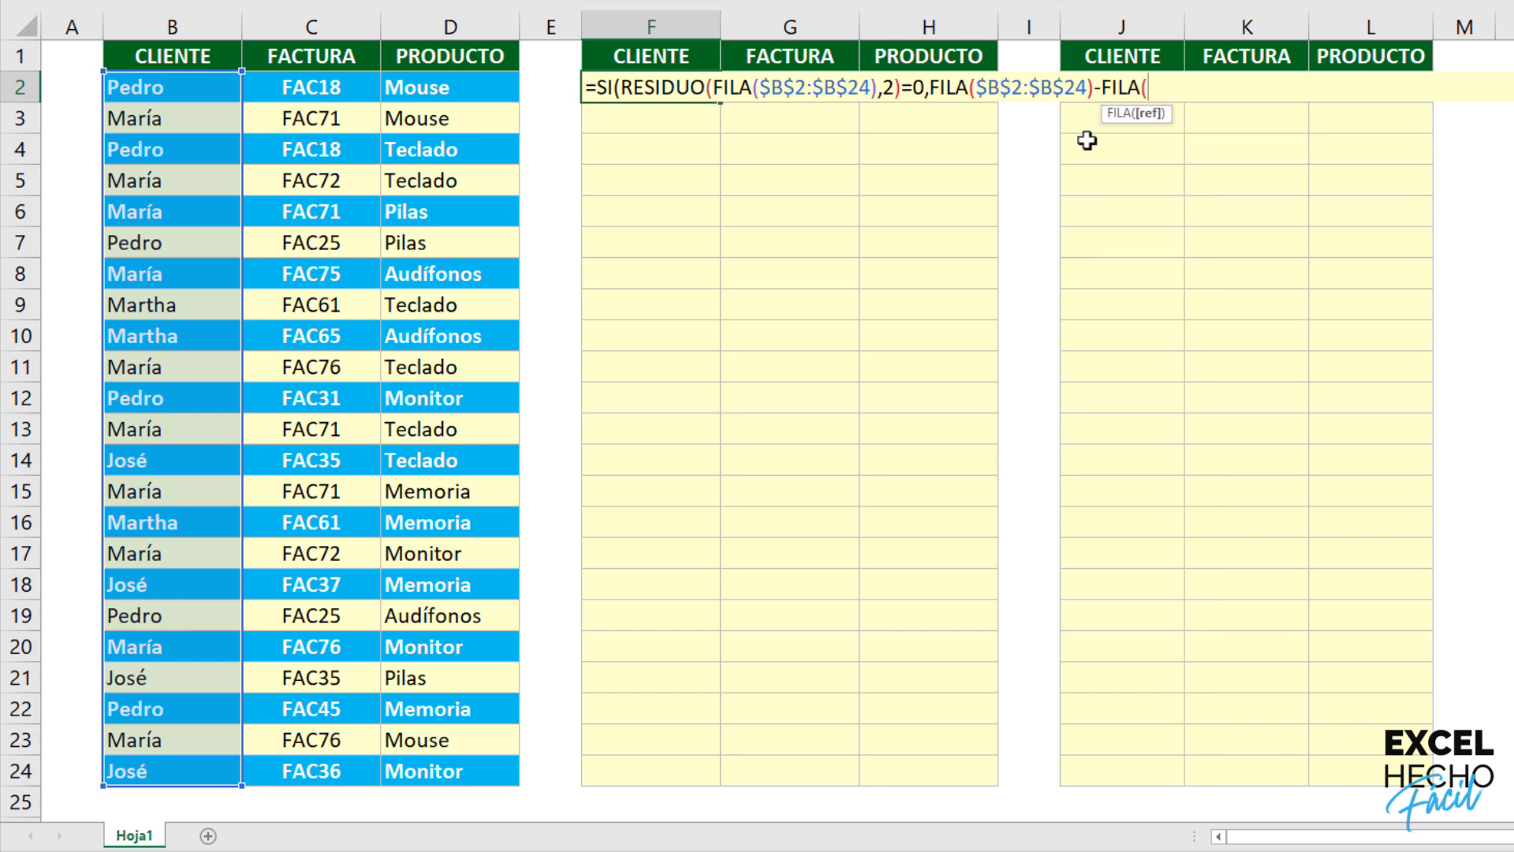
left_click(202, 88)
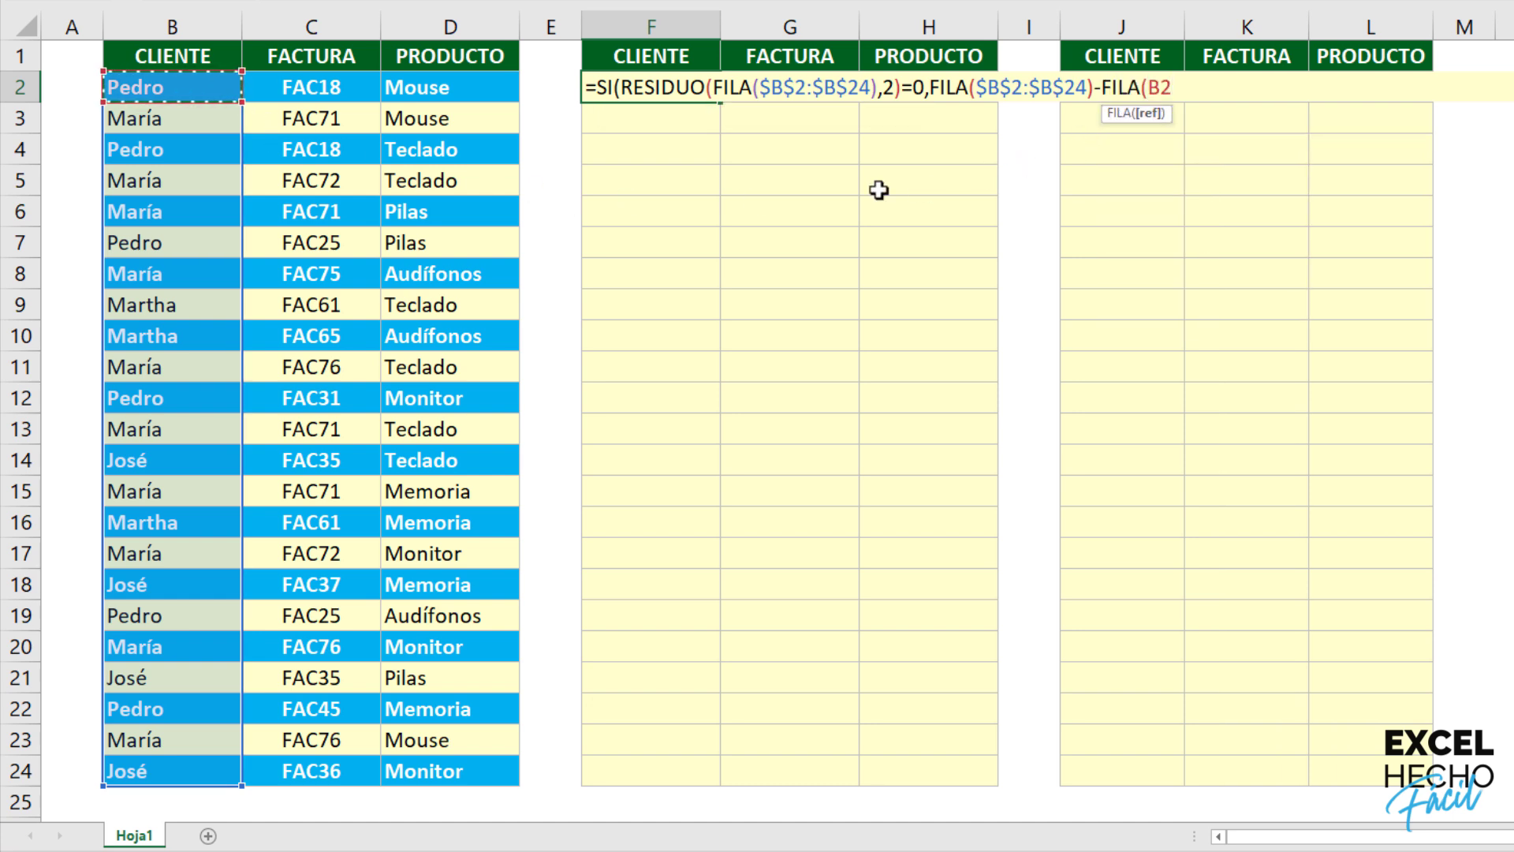
key("F4")
type(")+1")
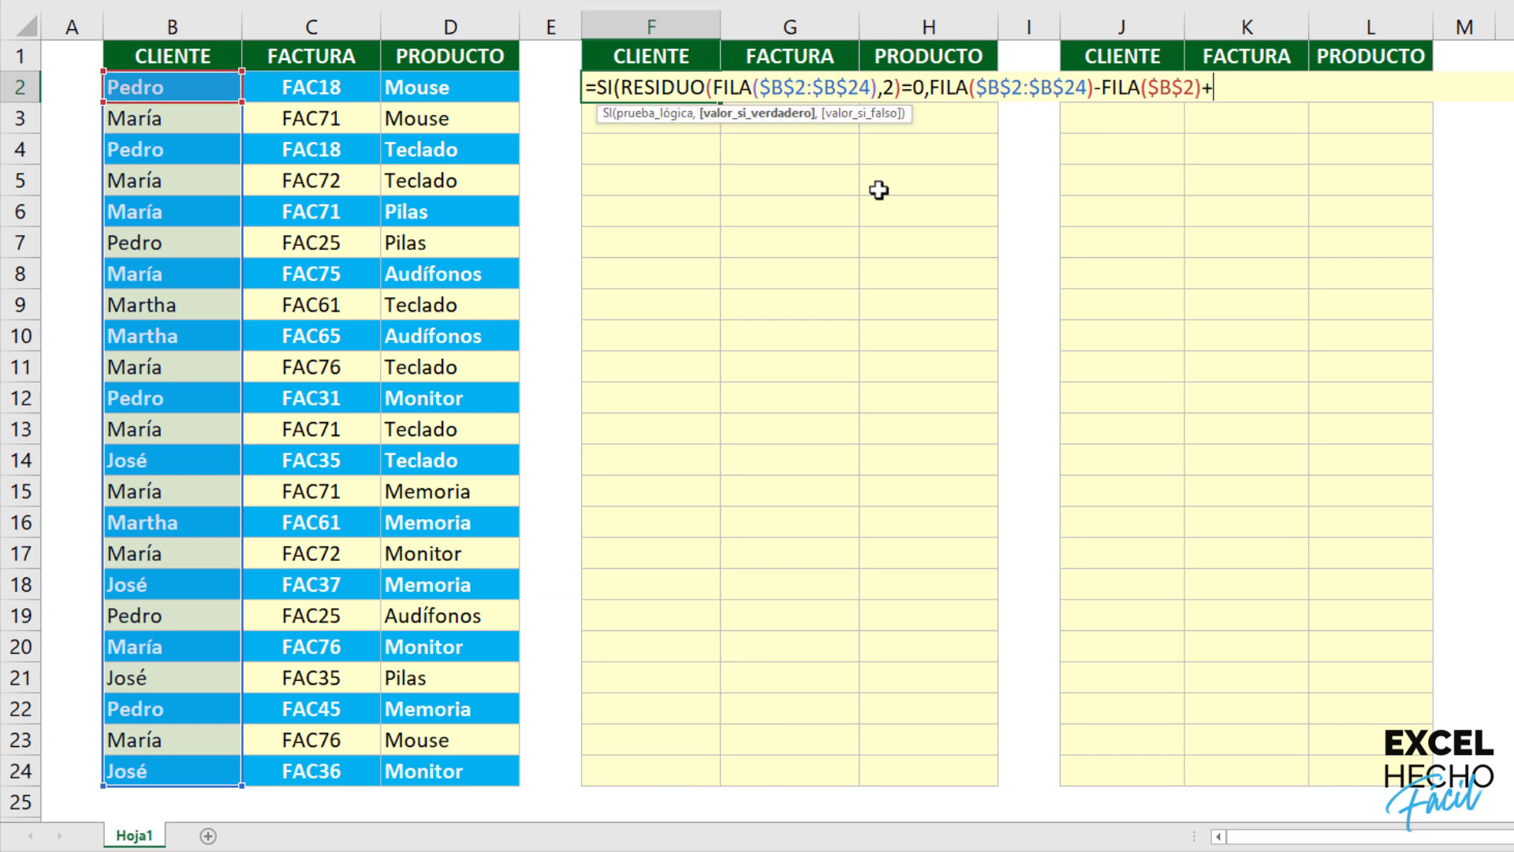
left_click(787, 113)
key("F9")
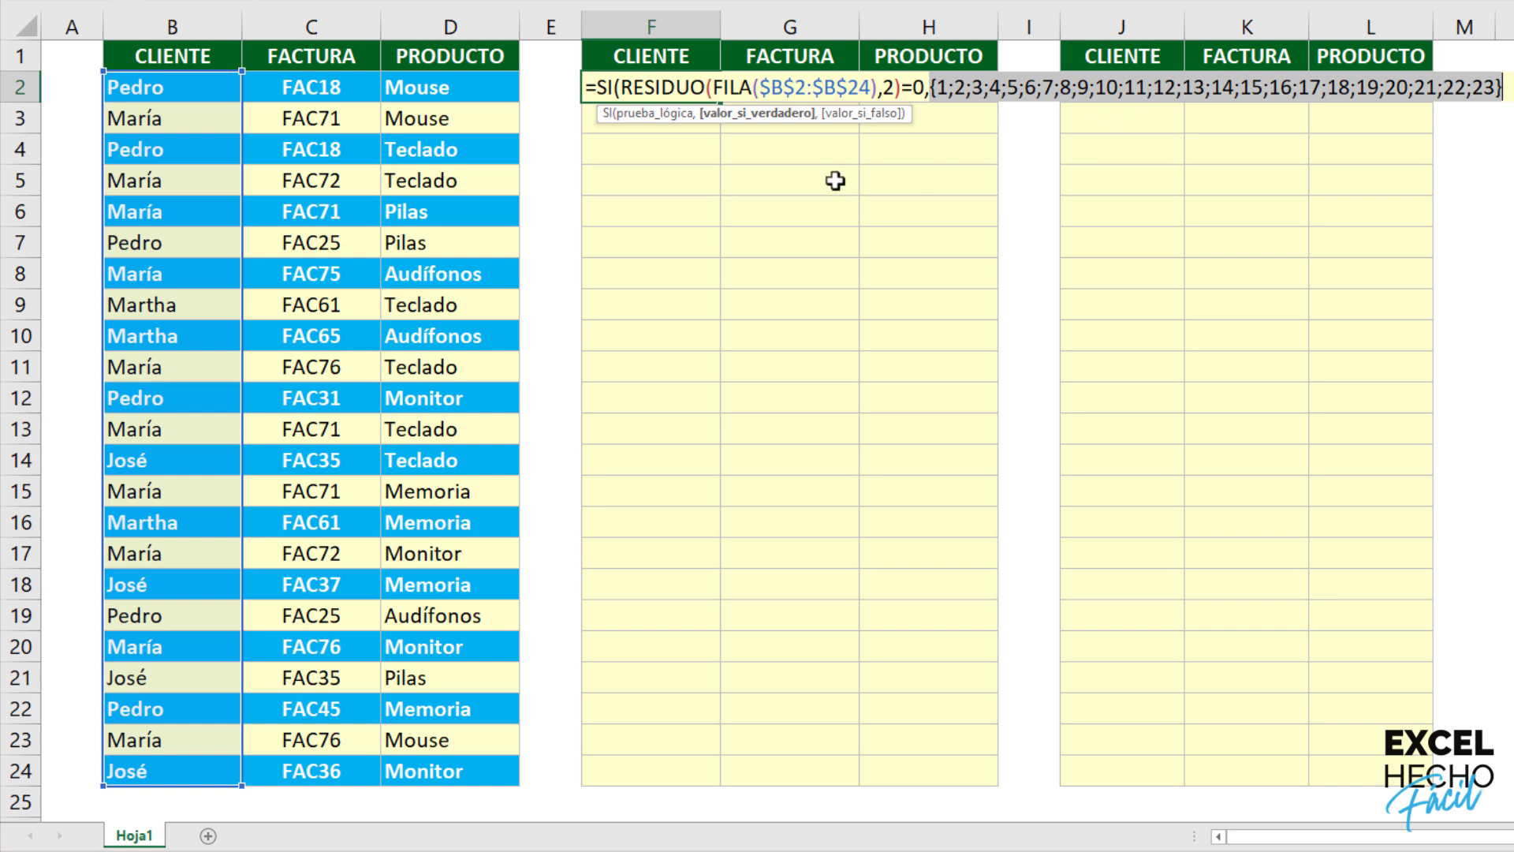
key("ctrl+z")
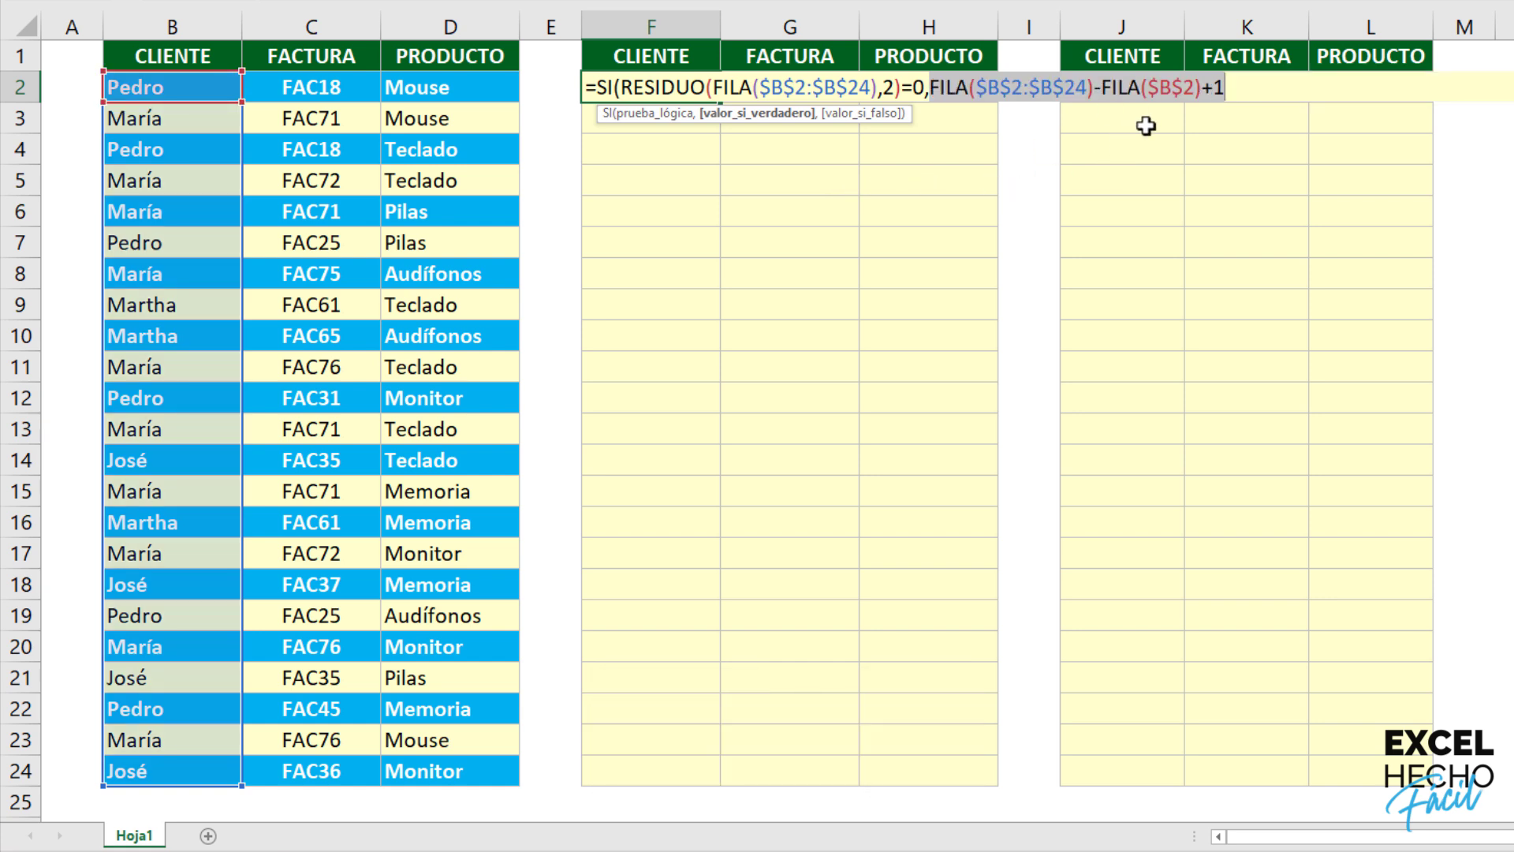
Step: Close the SI function and temporarily preview the whole formula's evaluated array, restoring the formula text
left_click(1228, 89)
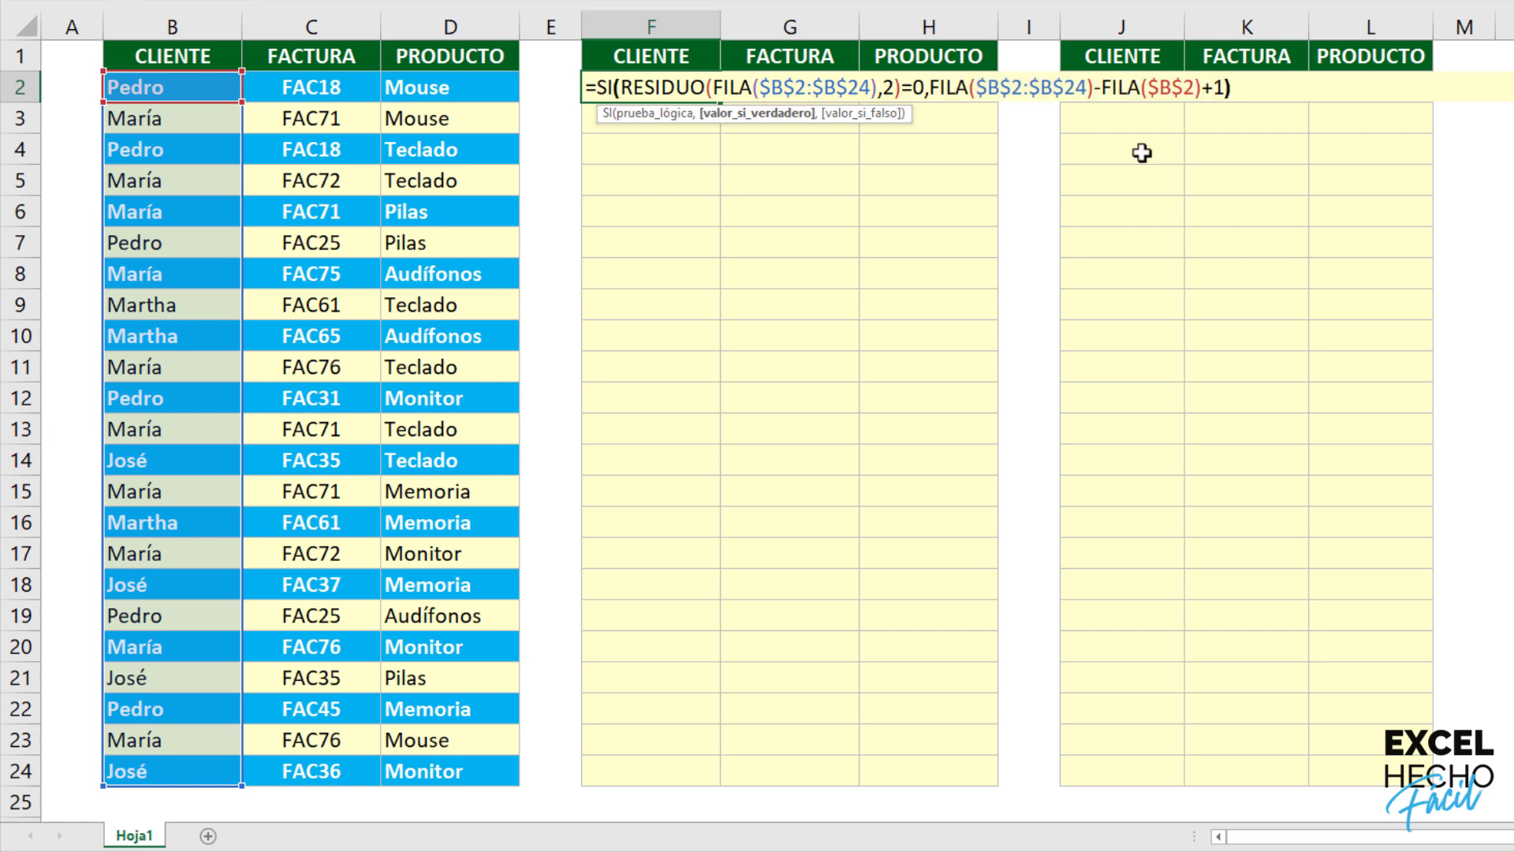
key("F9")
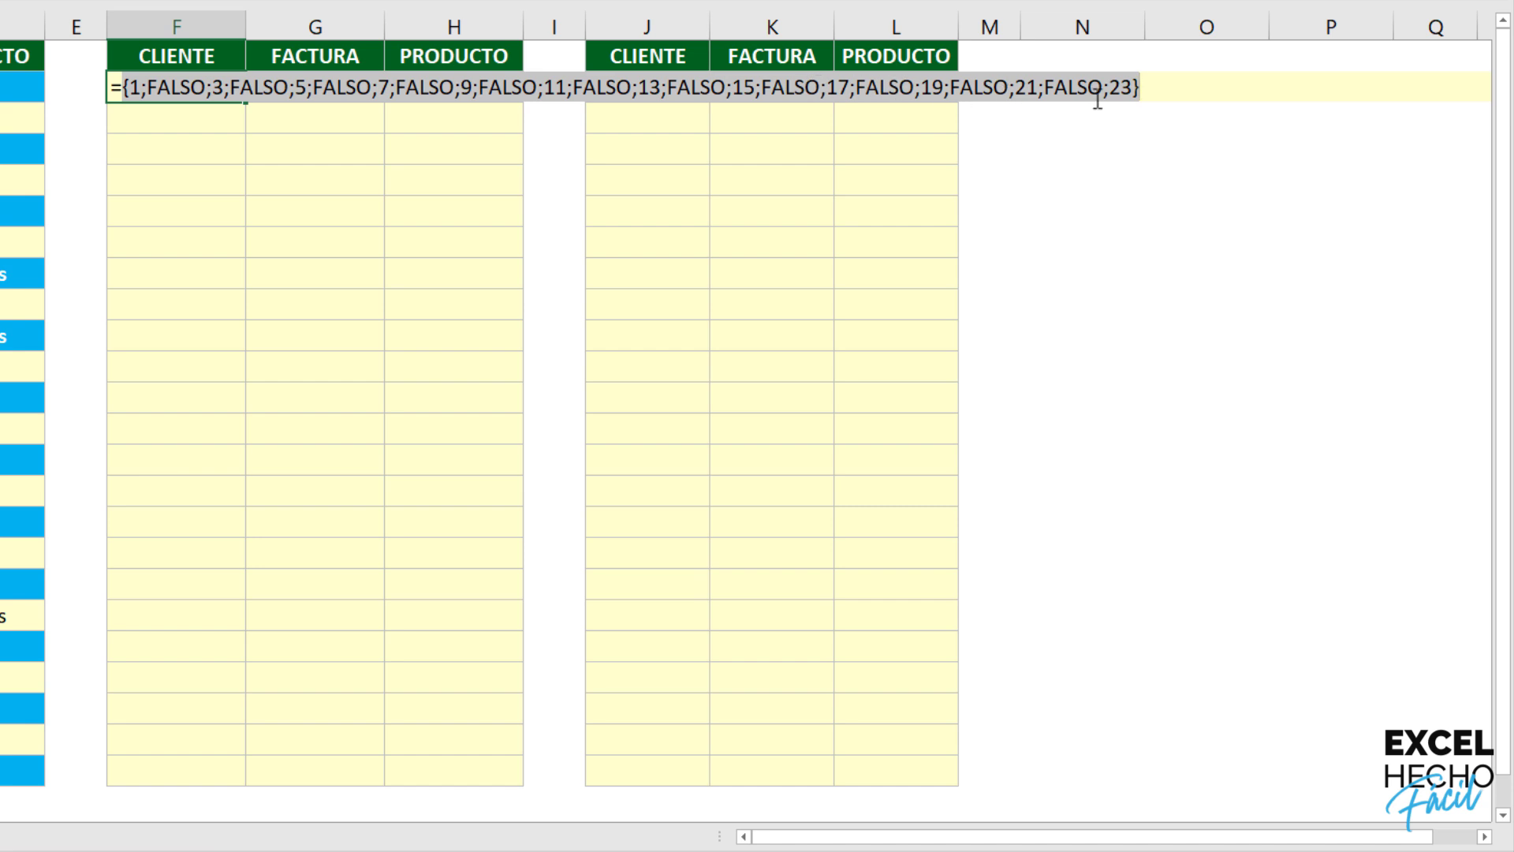
key("ctrl+z")
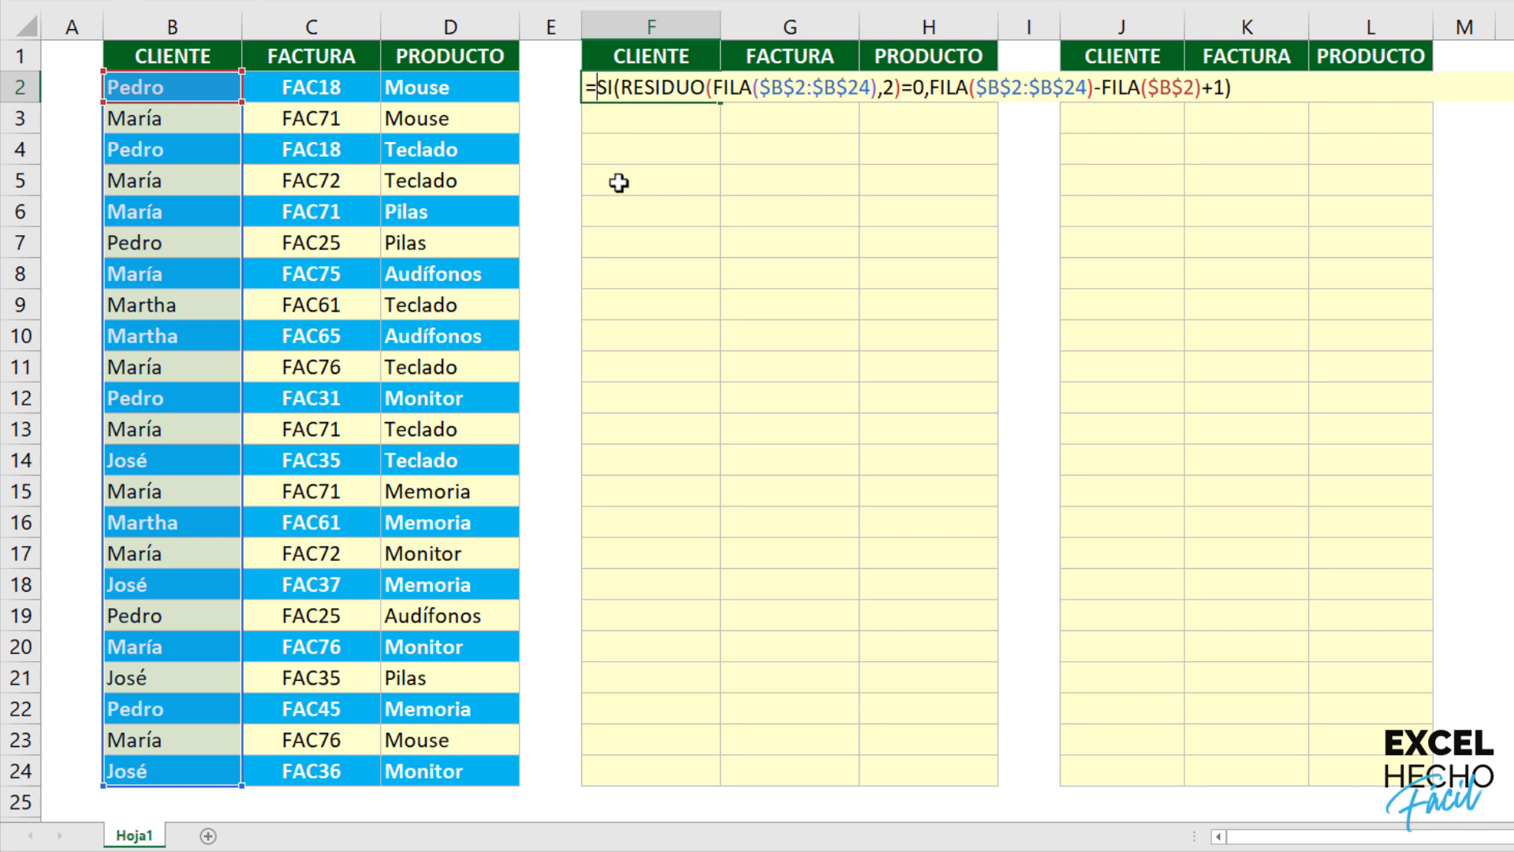
Step: Wrap the SI expression in F2 inside K.ESIMO.MENOR as its matriz argument
type("K.")
key("Down")
key("Tab")
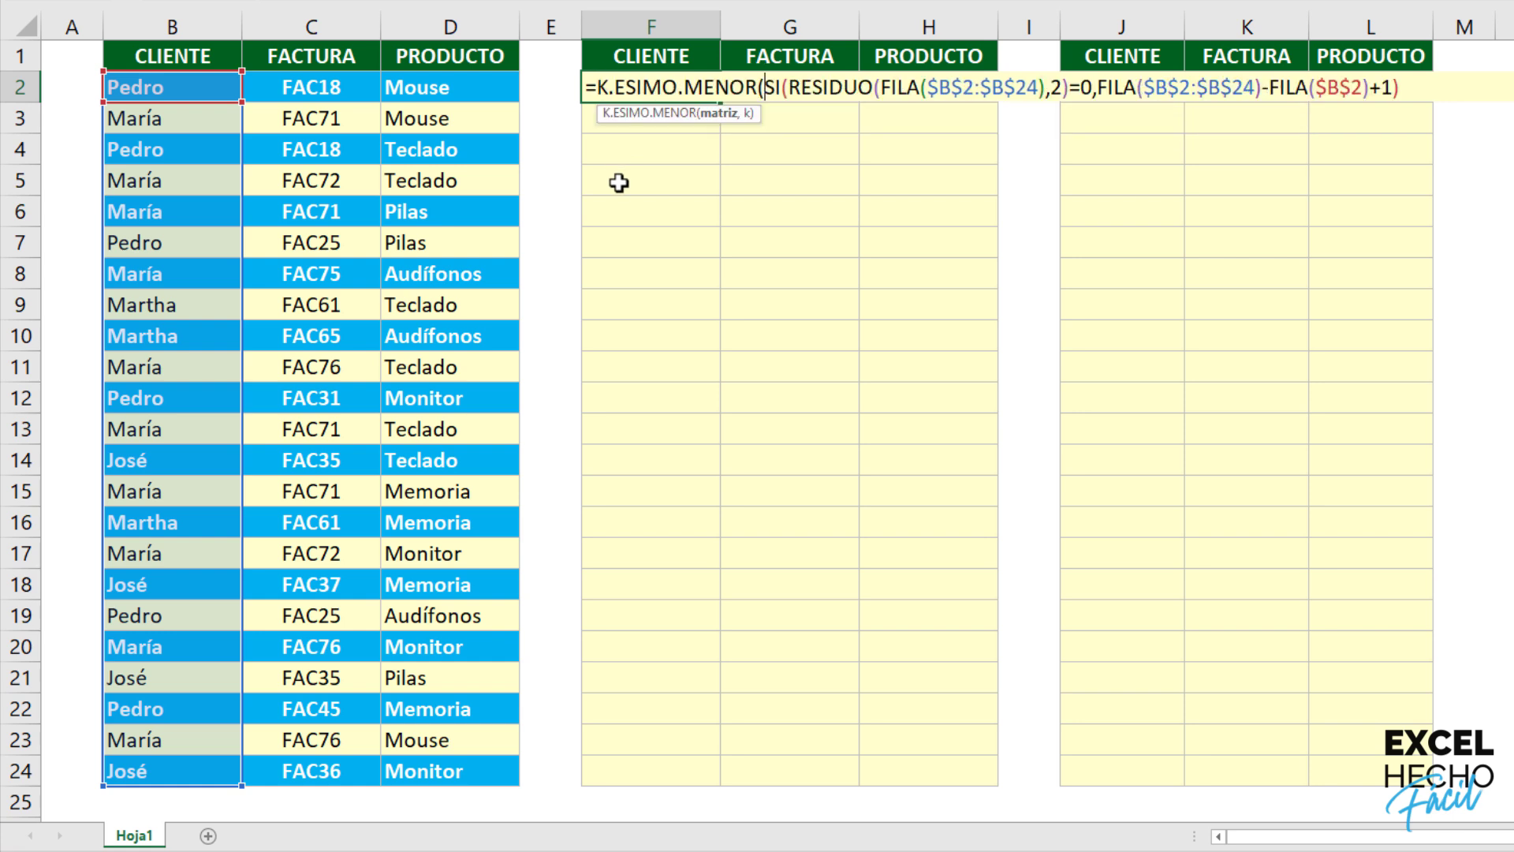
left_click(719, 112)
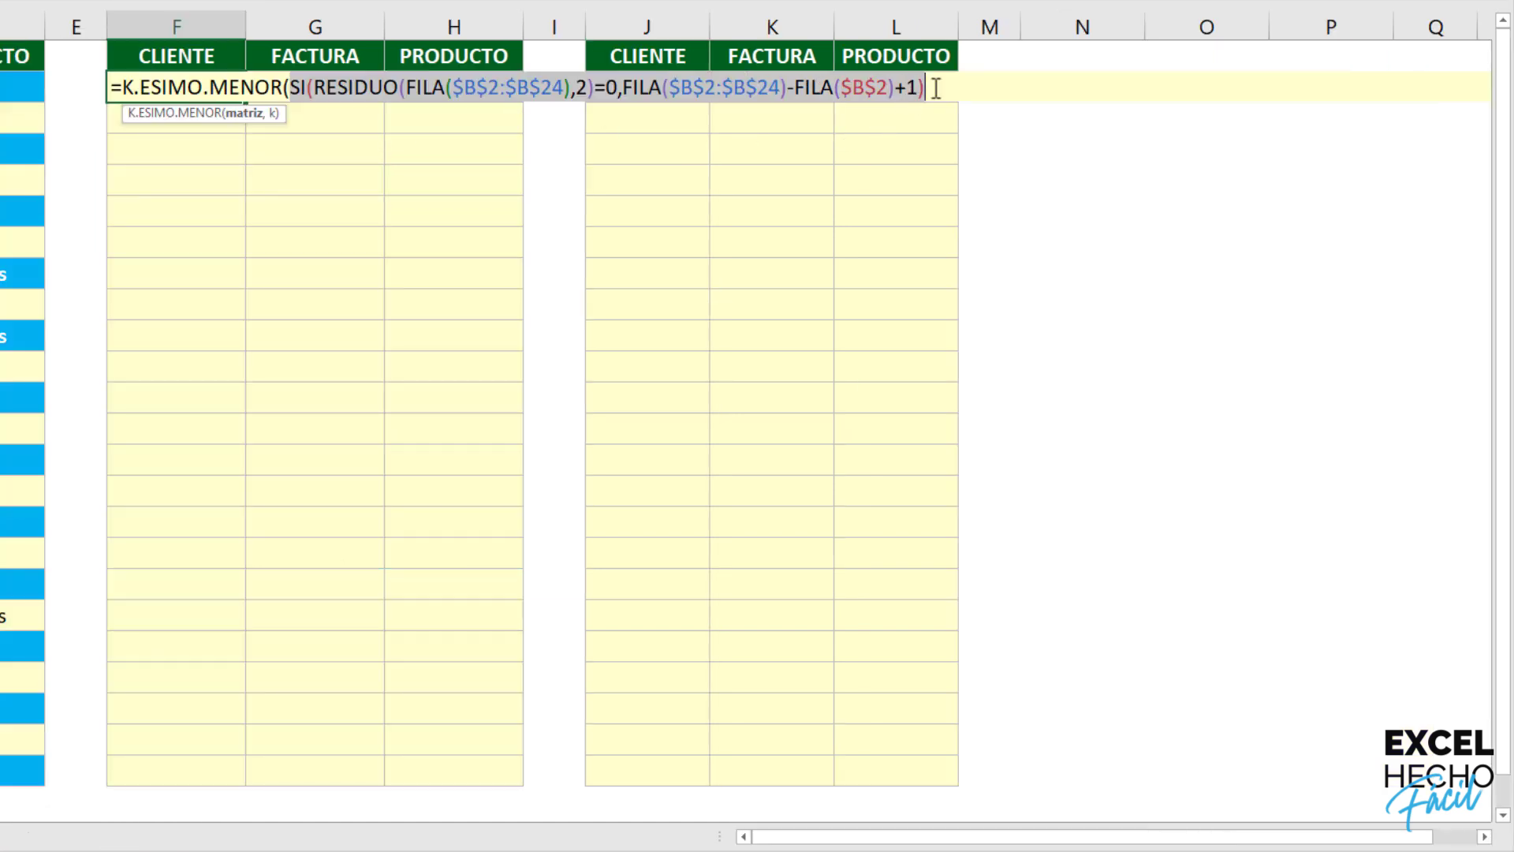
left_click(1410, 88)
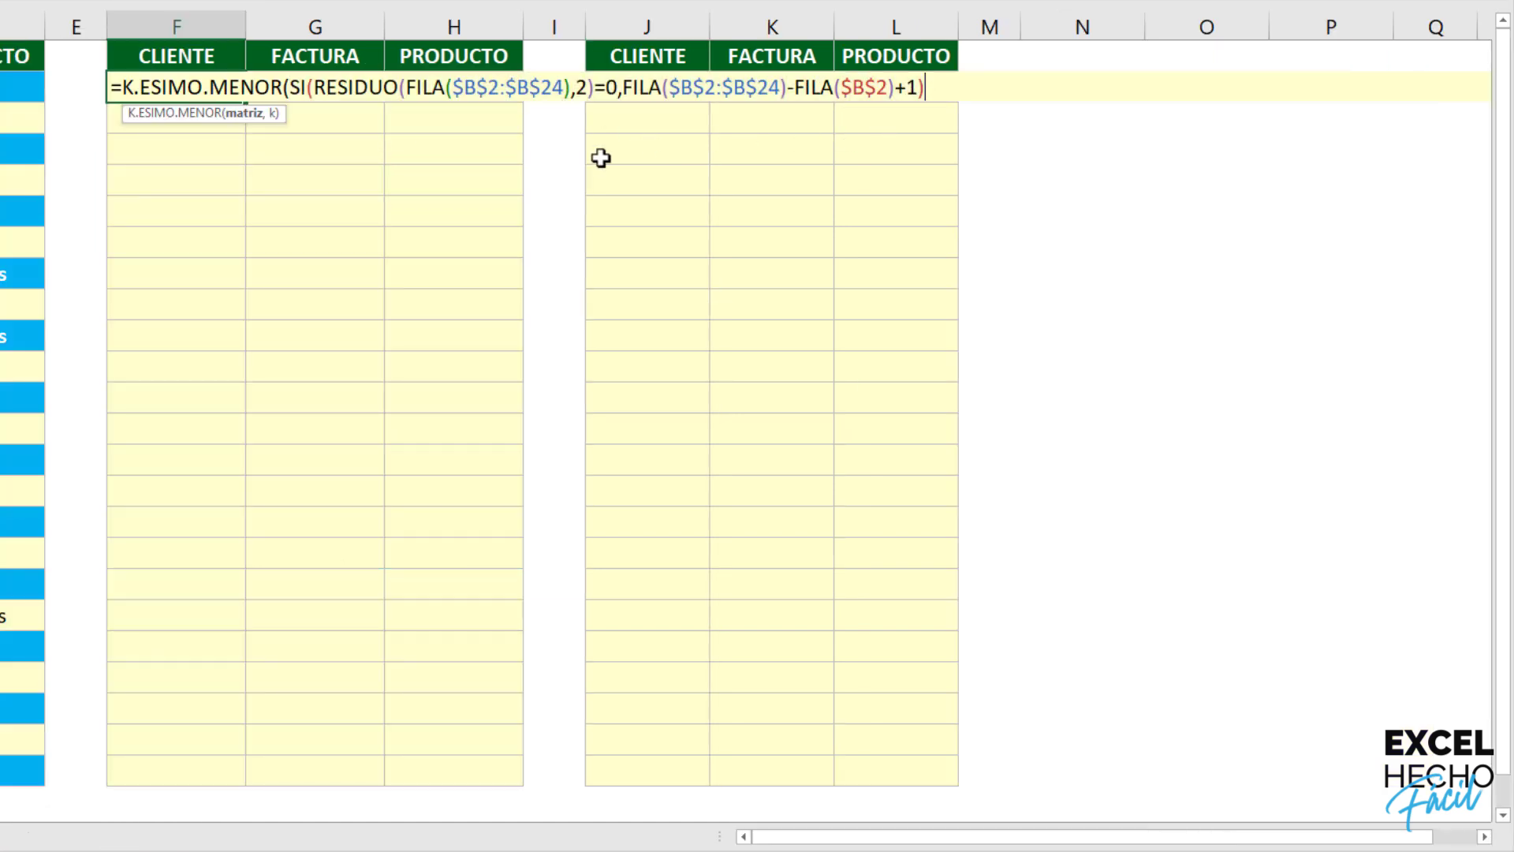
Step: Add FILAS($F$2:F2) as K.ESIMO.MENOR's k argument, close the function, and temporarily preview the evaluated formula, restoring its text
type(",fil")
key("Down")
key("Tab")
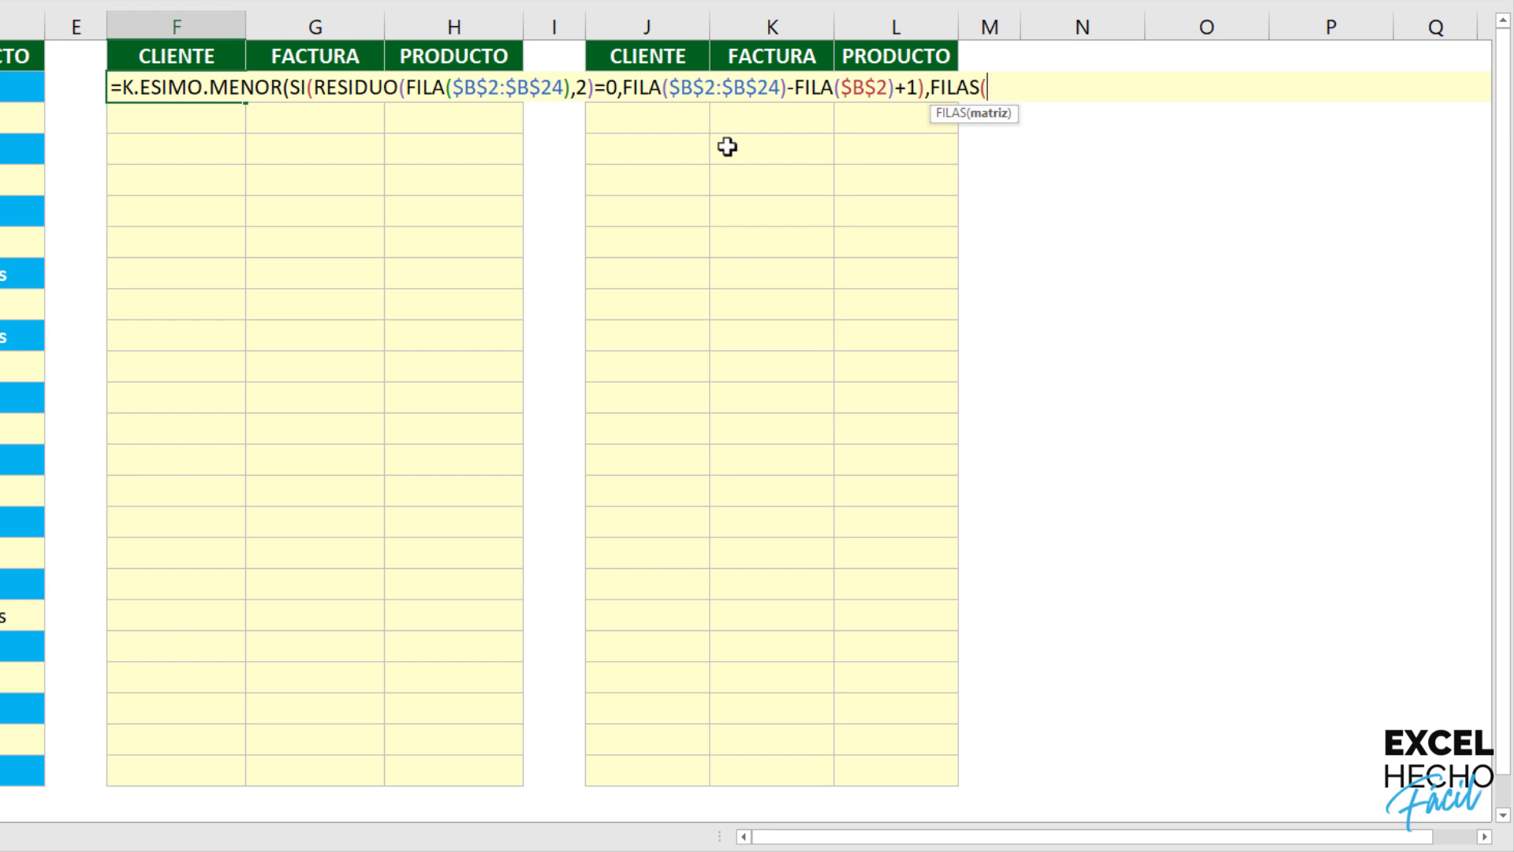
type("F")
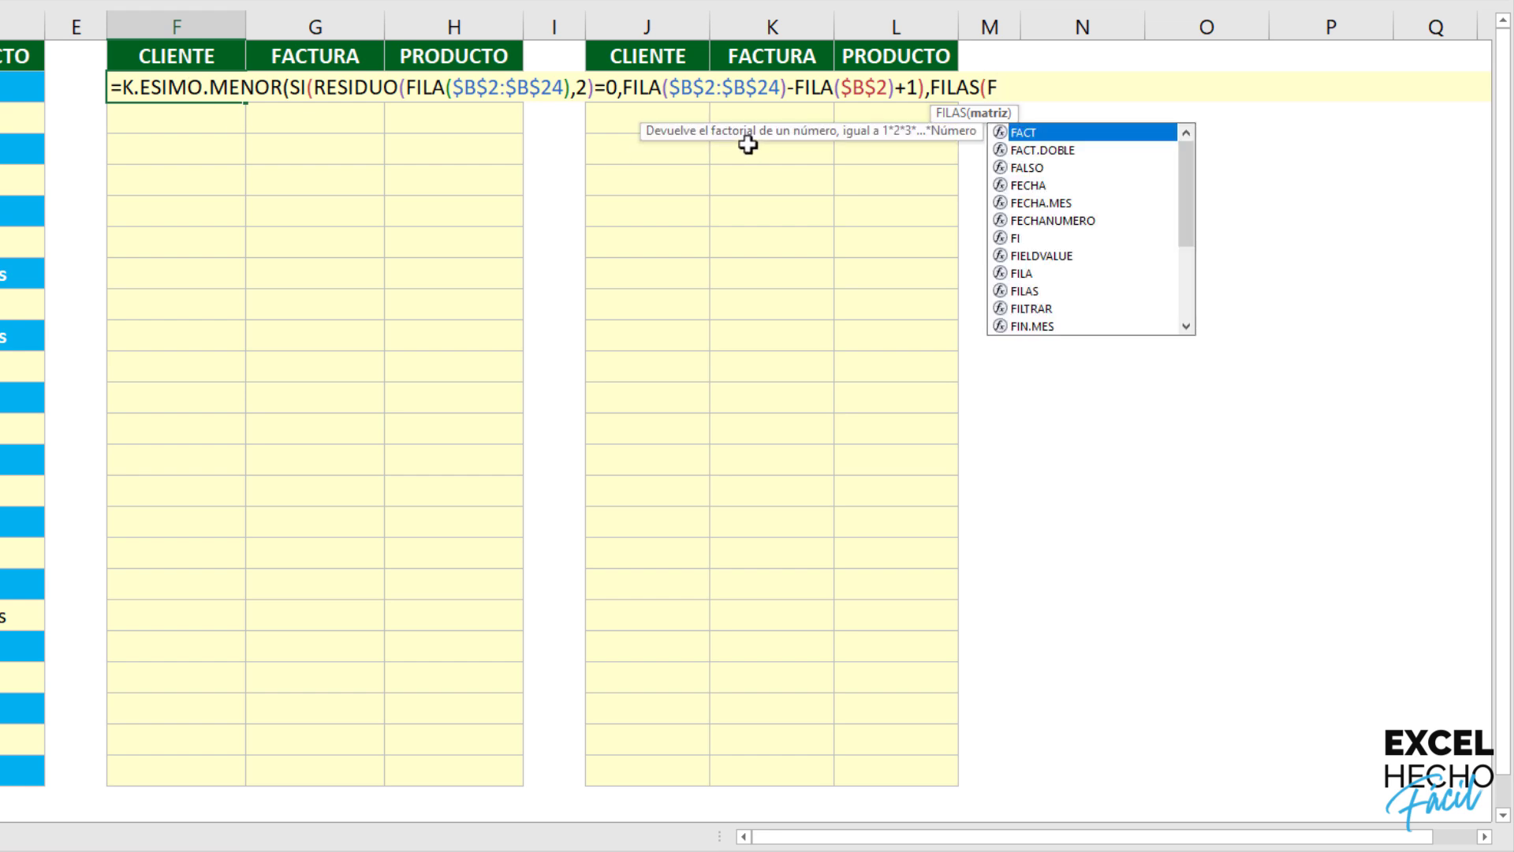
type("$2")
key("F4")
type(":F2")
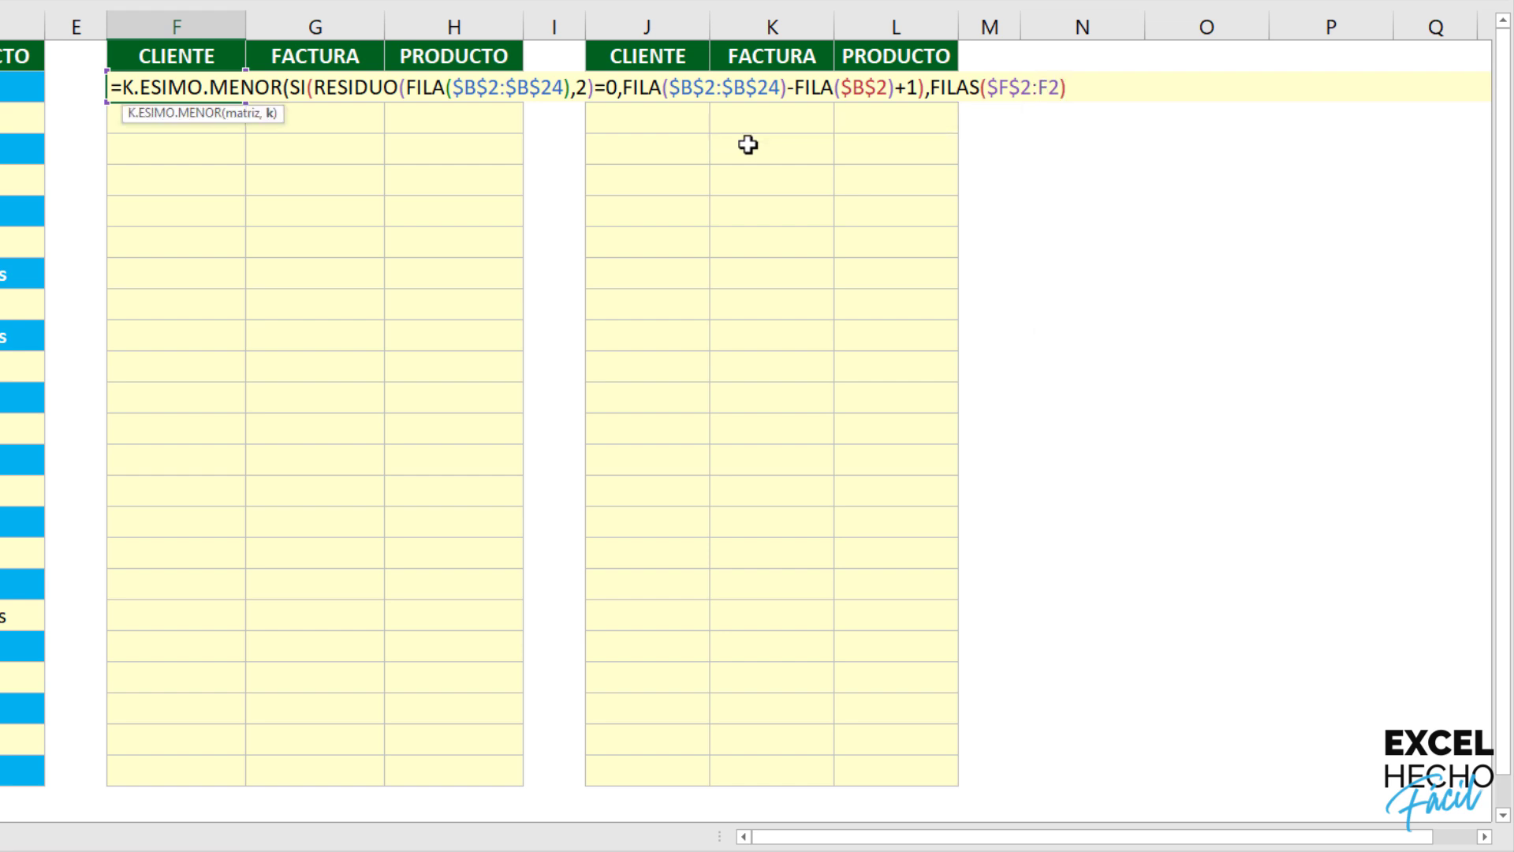
type(")")
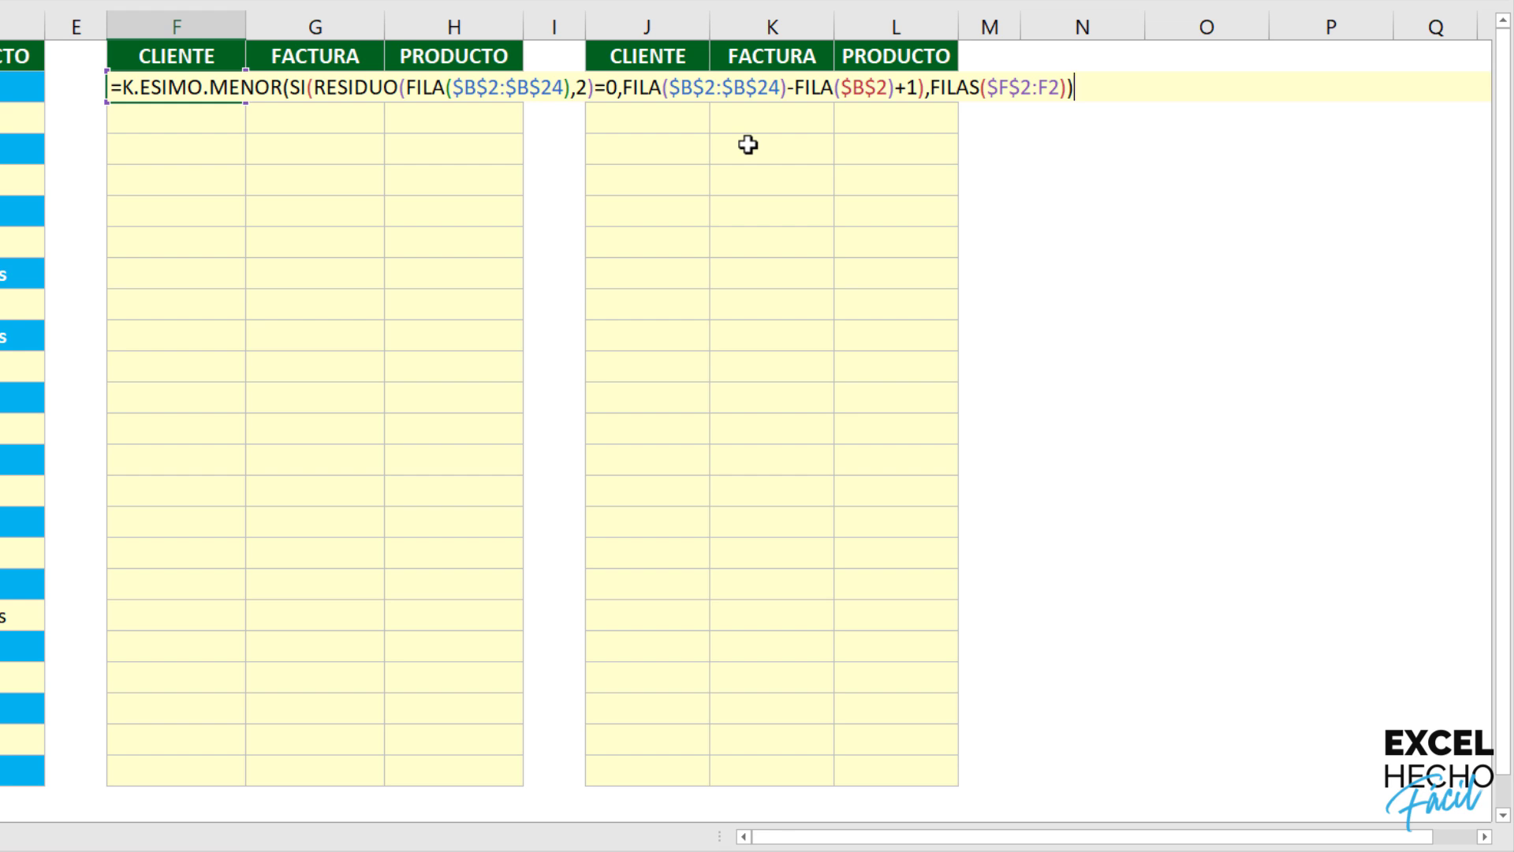
key("F9")
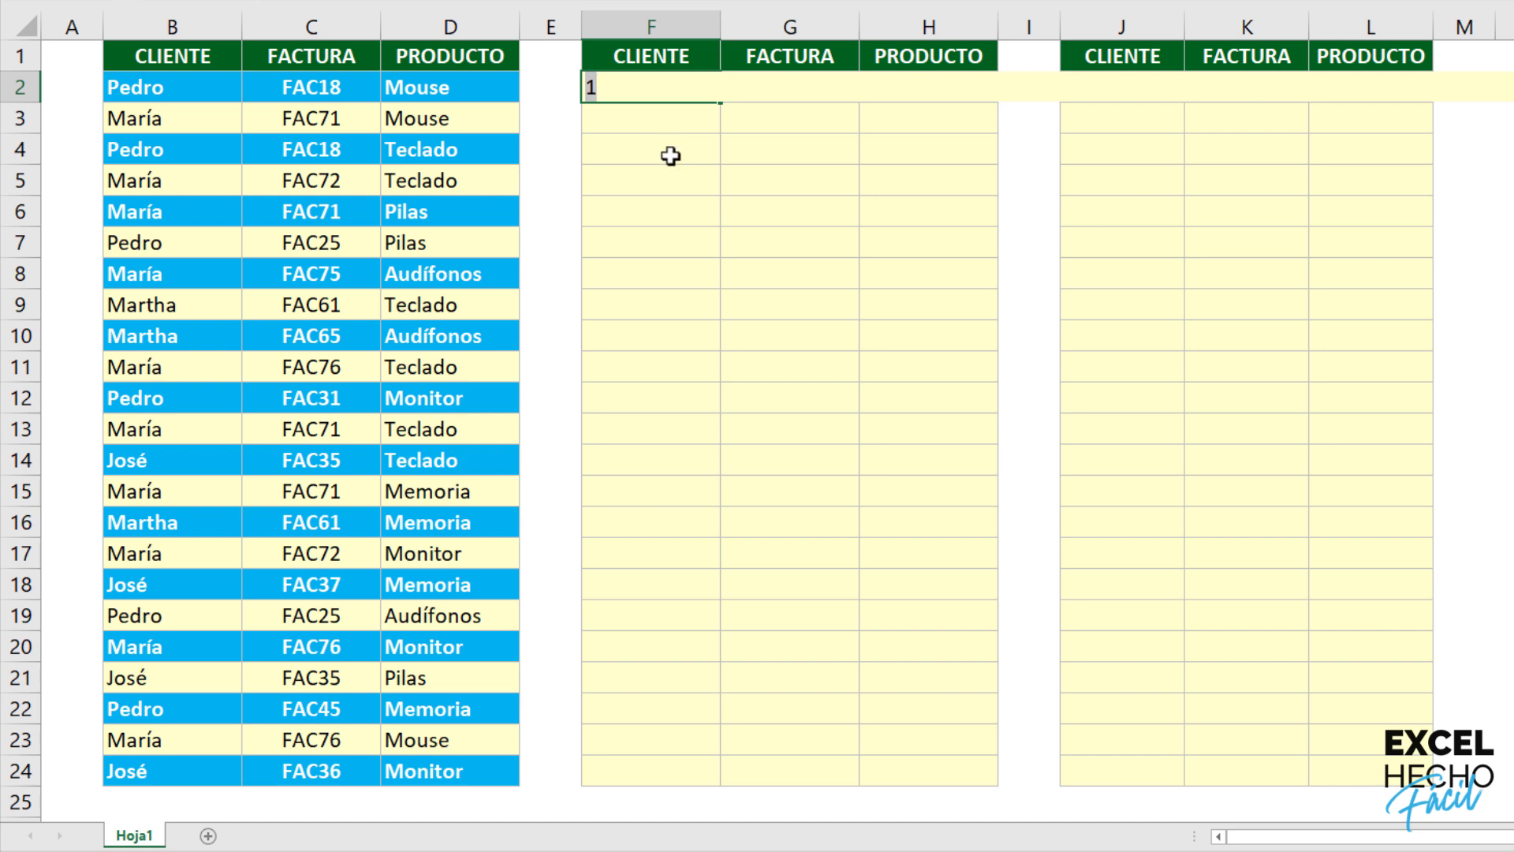
key("ctrl+z")
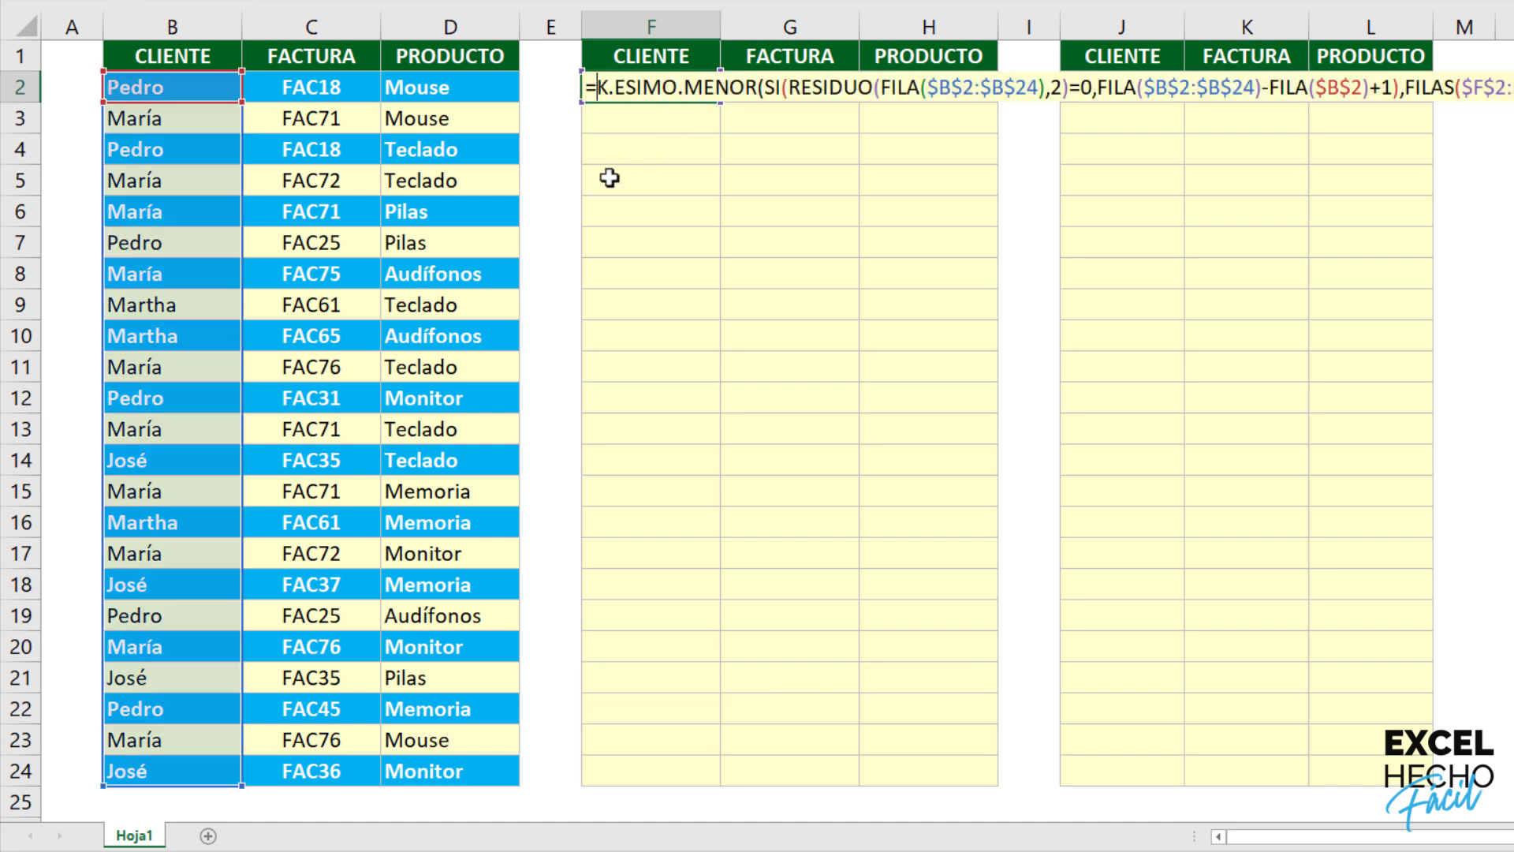
Step: Wrap the formula in INDICE with $B$2:$D$24 as the matrix and the K.ESIMO.MENOR expression as the row number
type("in")
key("Tab")
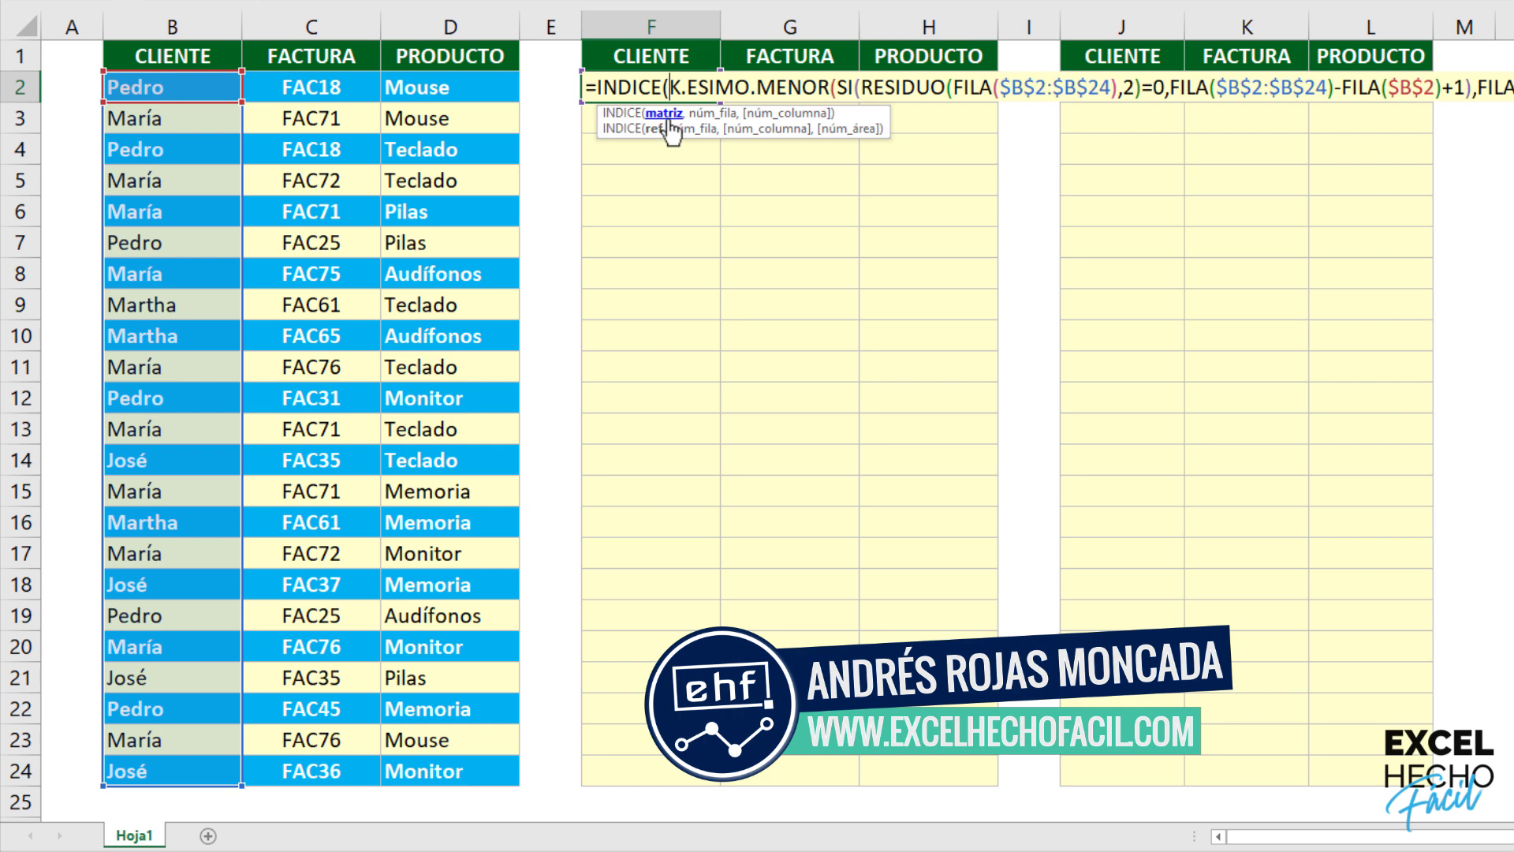
left_click_drag(196, 88, 433, 772)
key("F4")
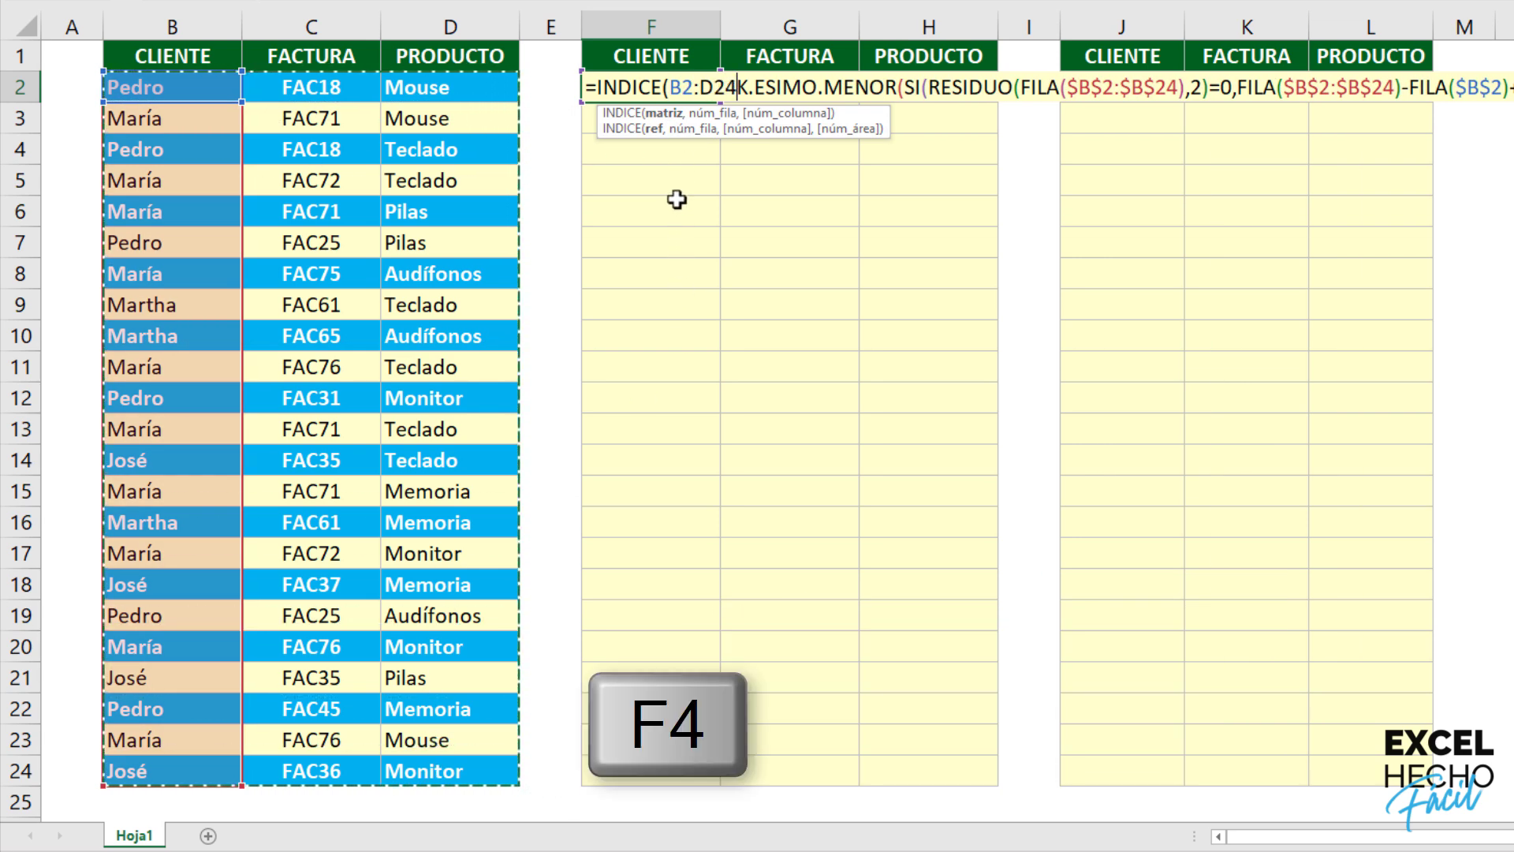
type(",")
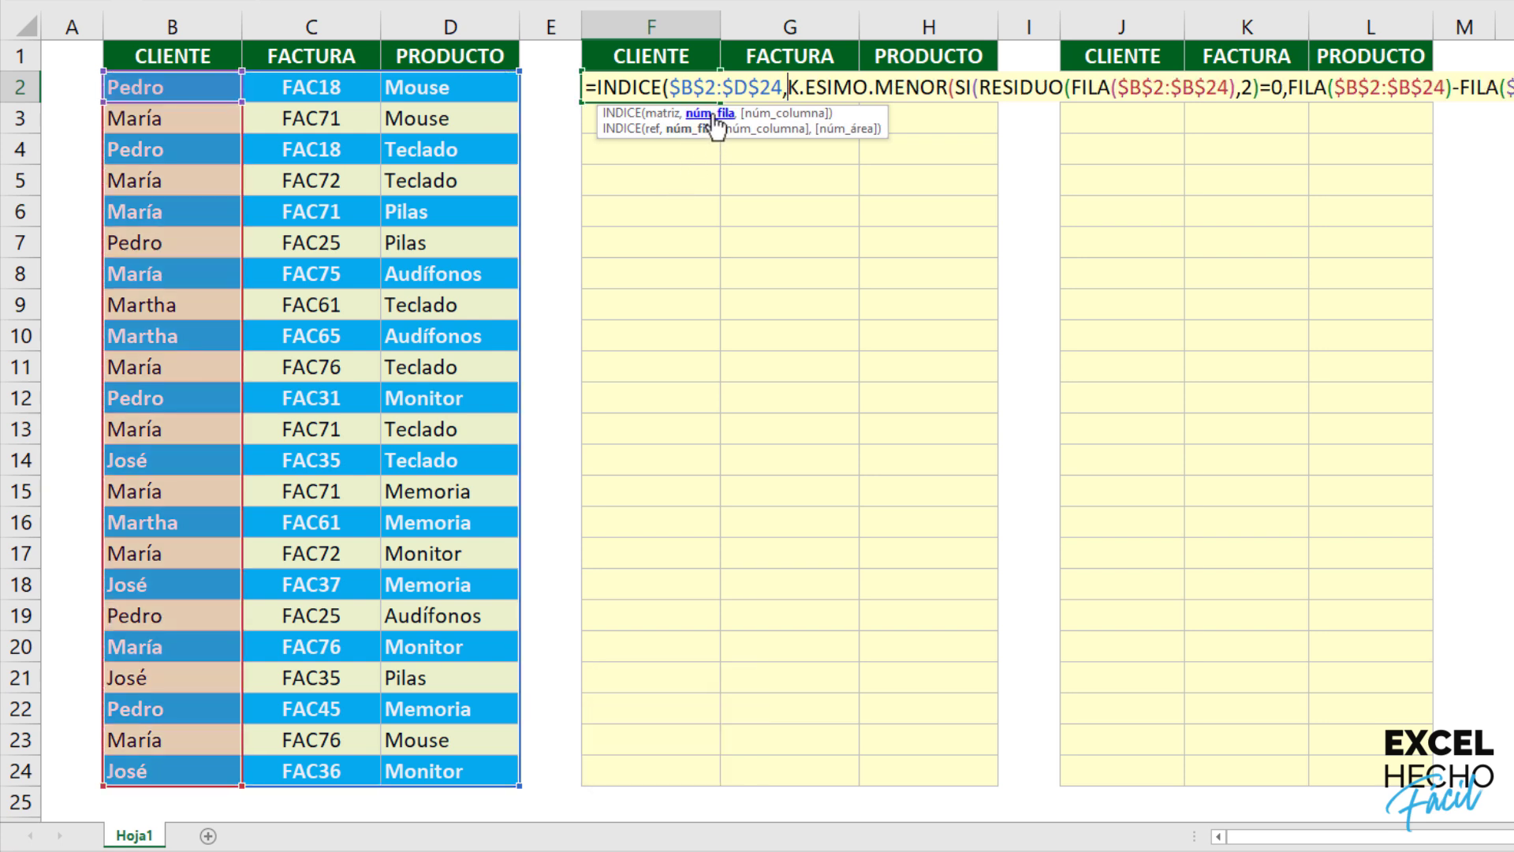
key("ctrl+shift+End")
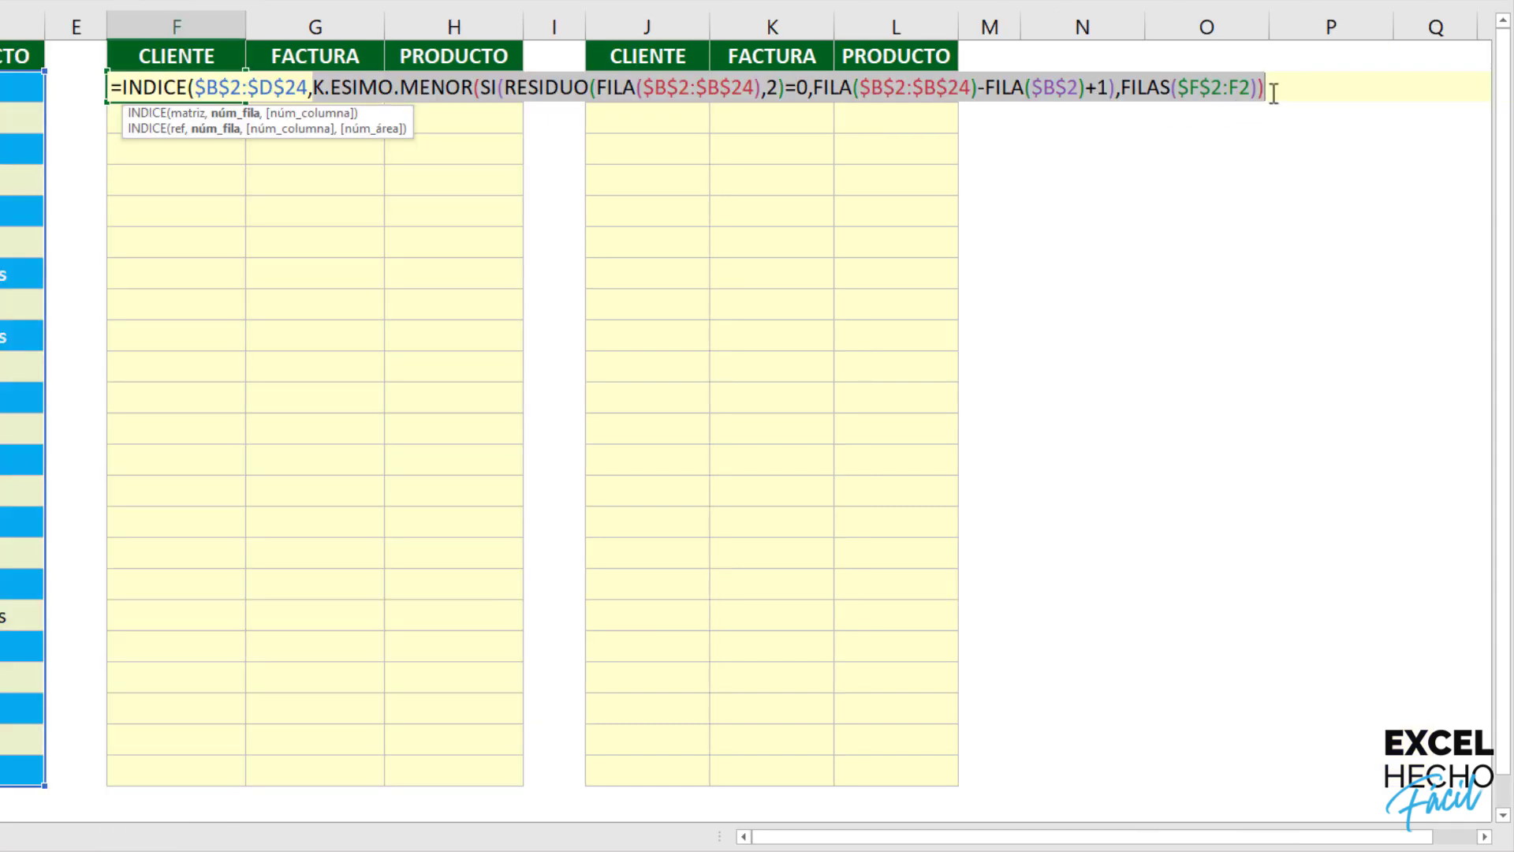
left_click(1266, 87)
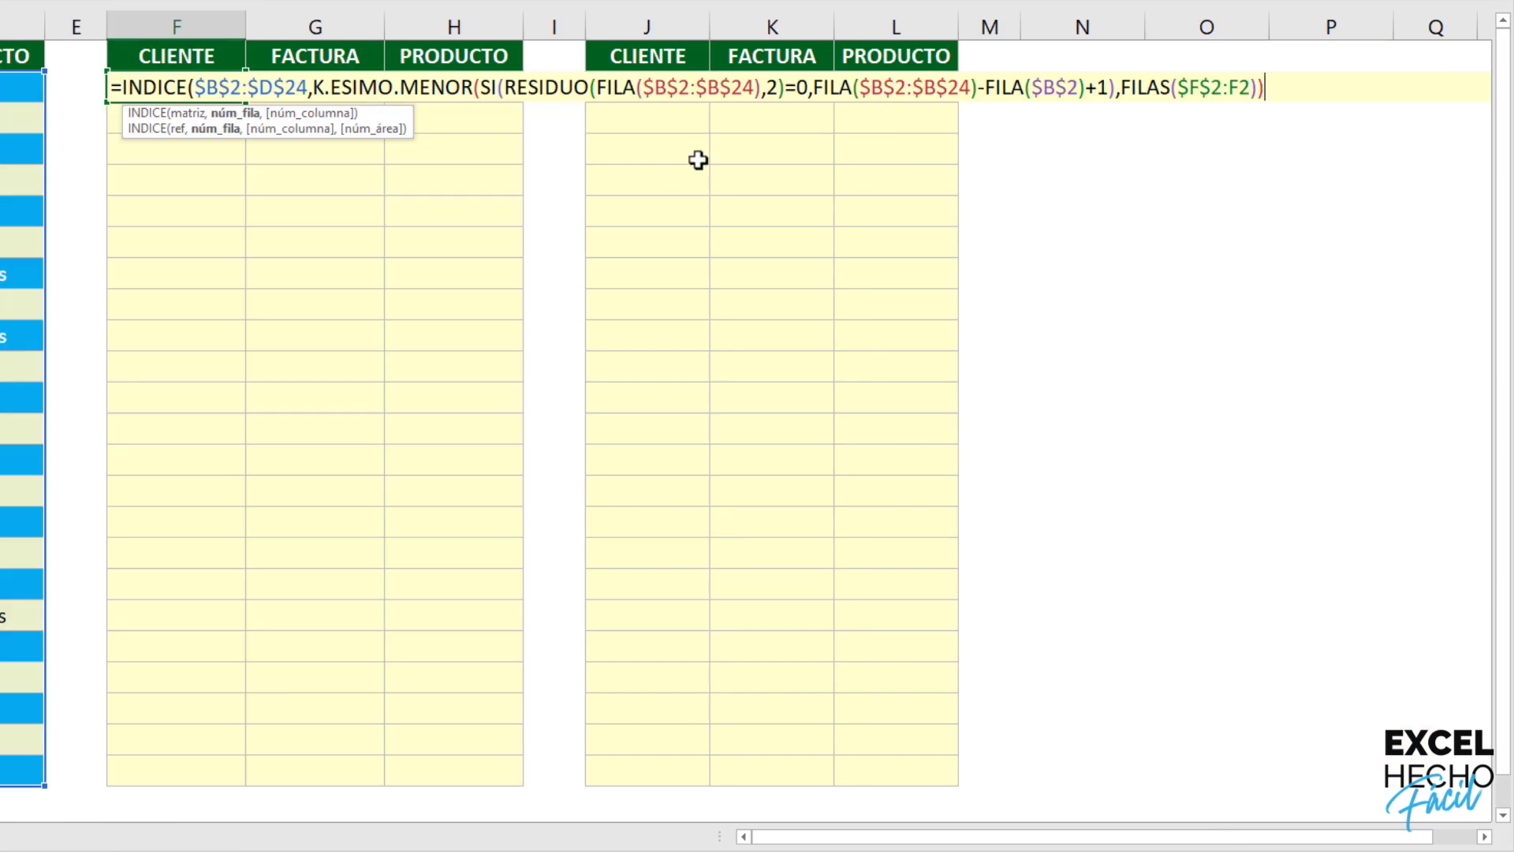
Step: Add COLUMNAS as INDICE's column number, reusing the $F$2:F2 reference copied from FILAS
type(",columnas")
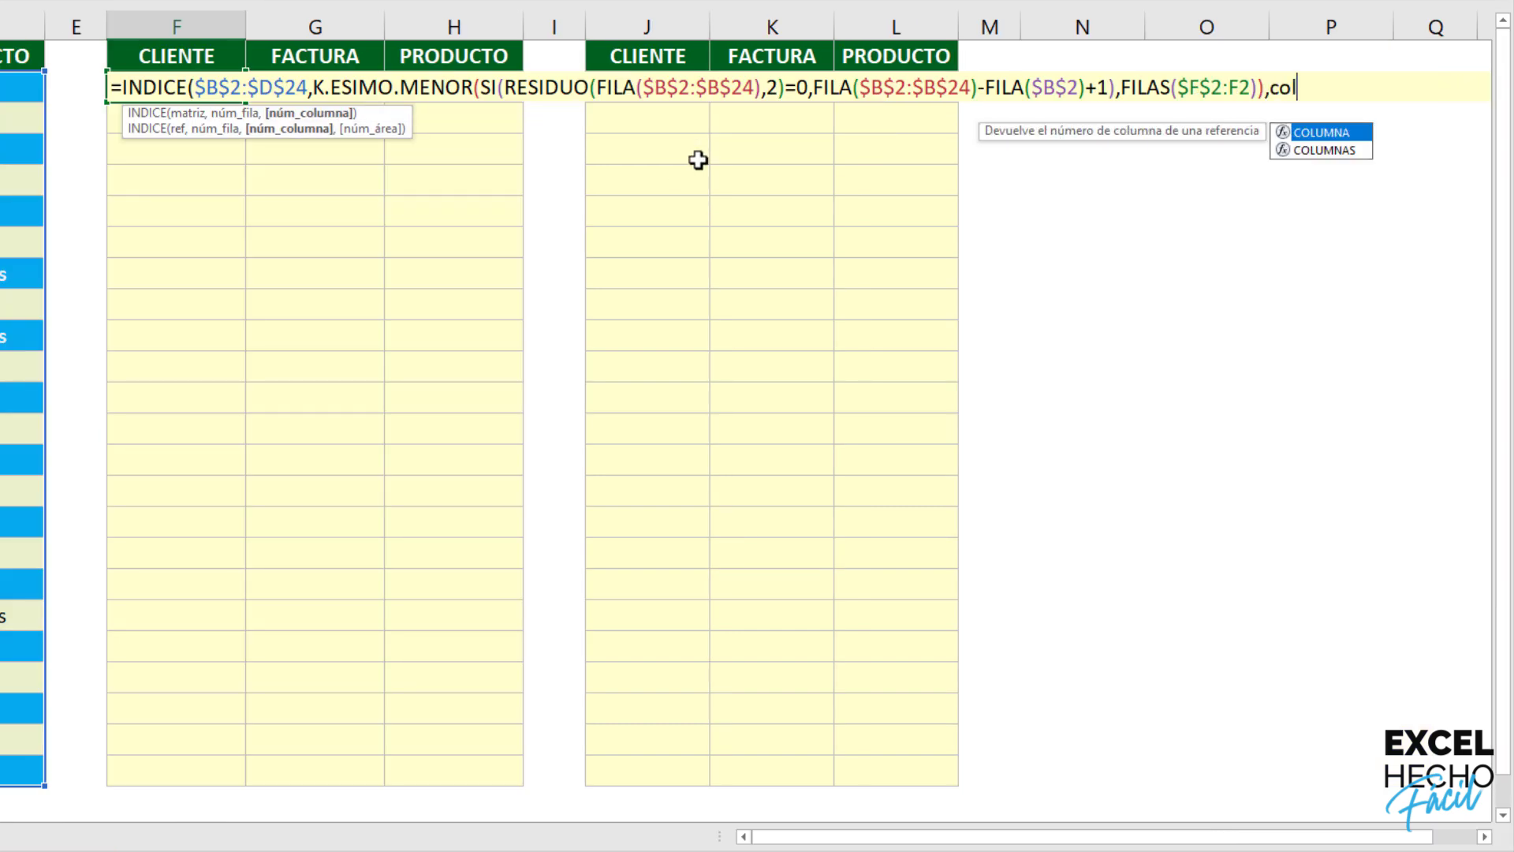
key("Tab")
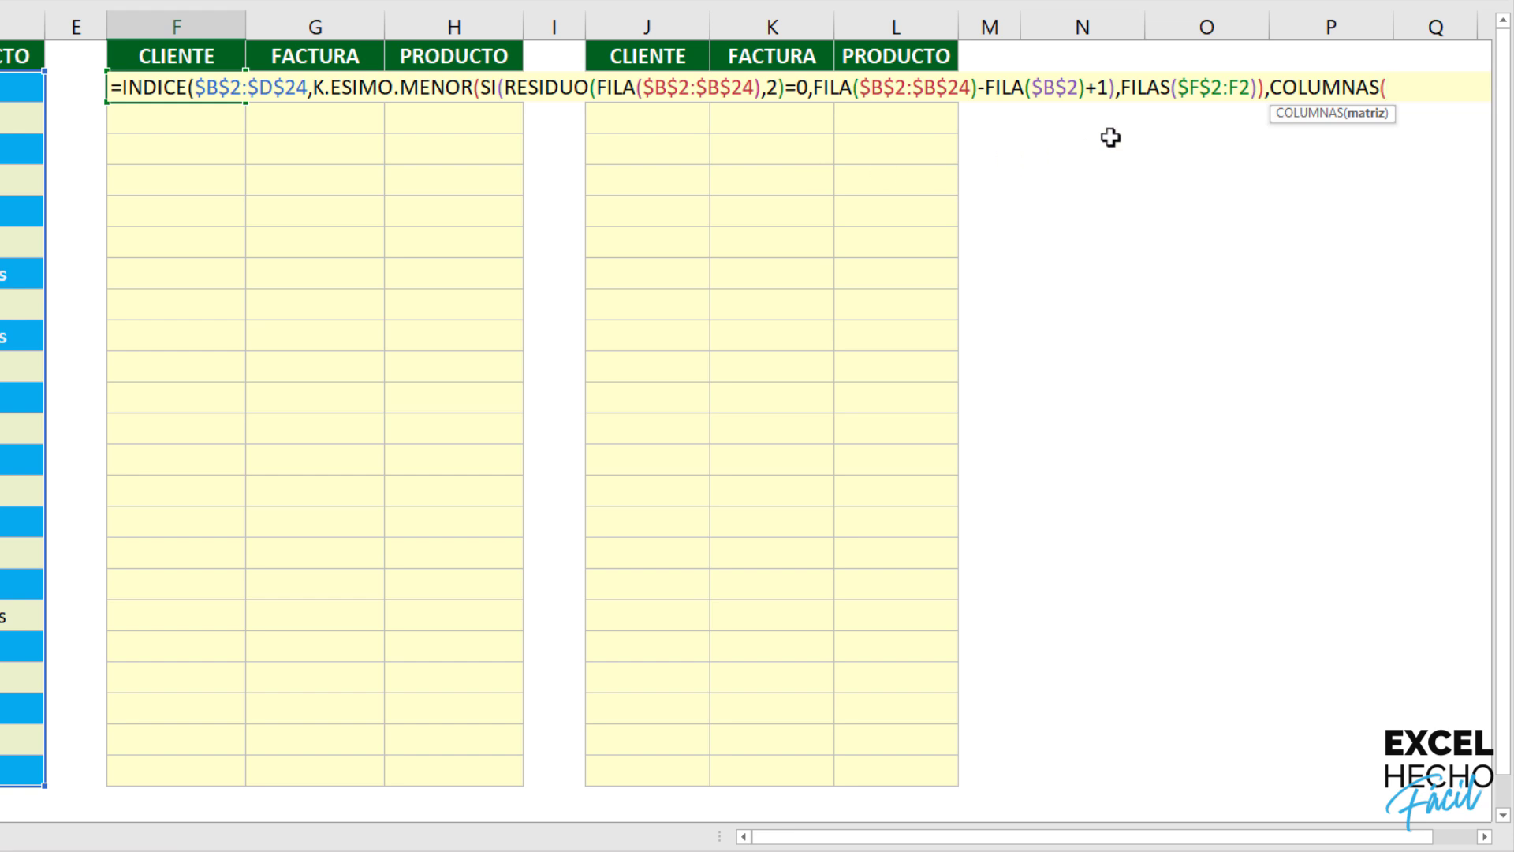
left_click_drag(1178, 87, 1252, 87)
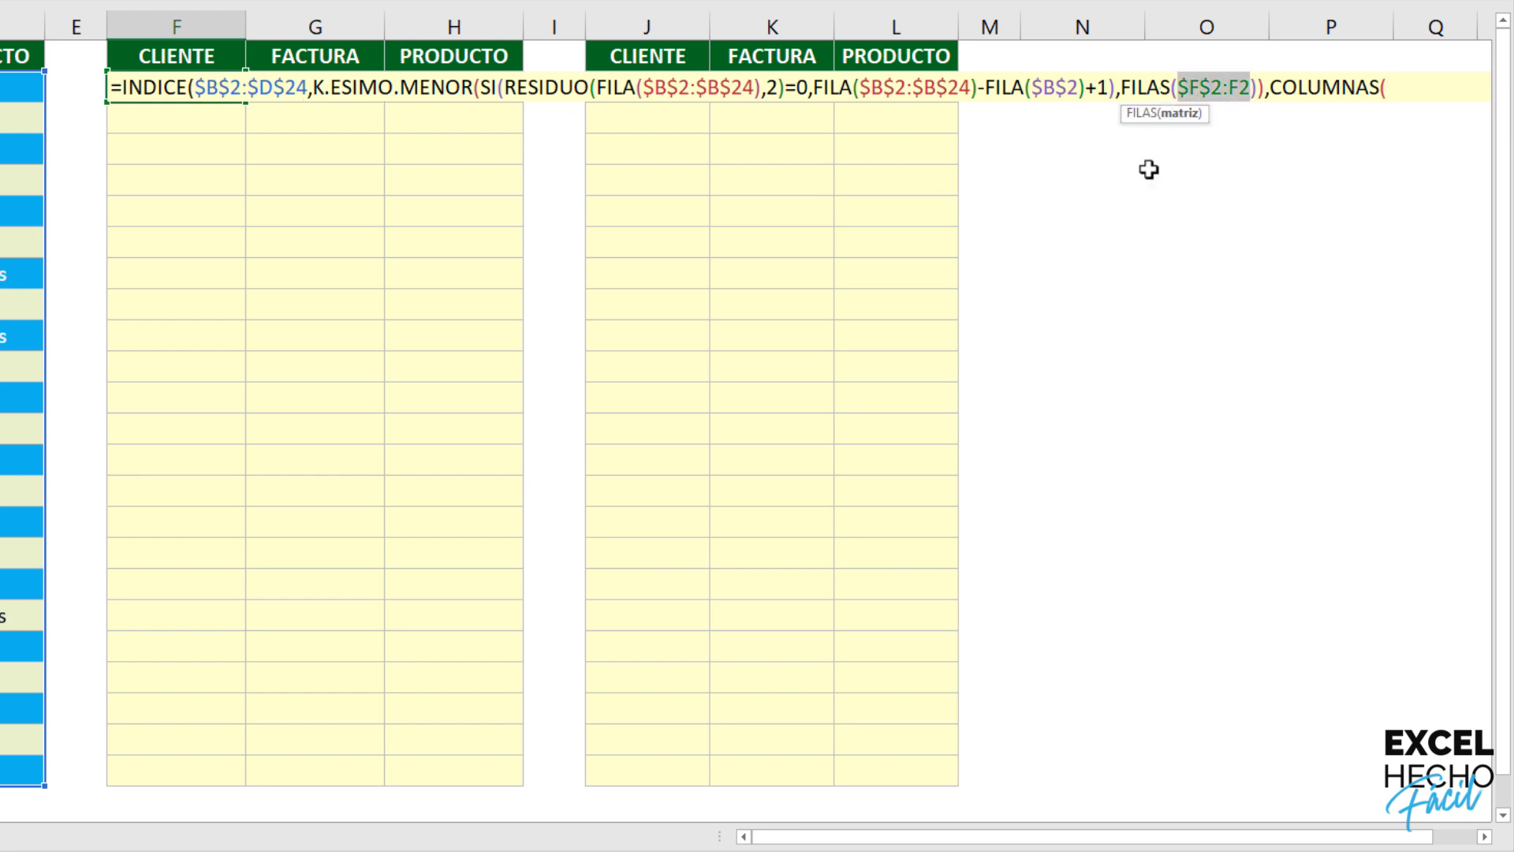
key("ctrl+c")
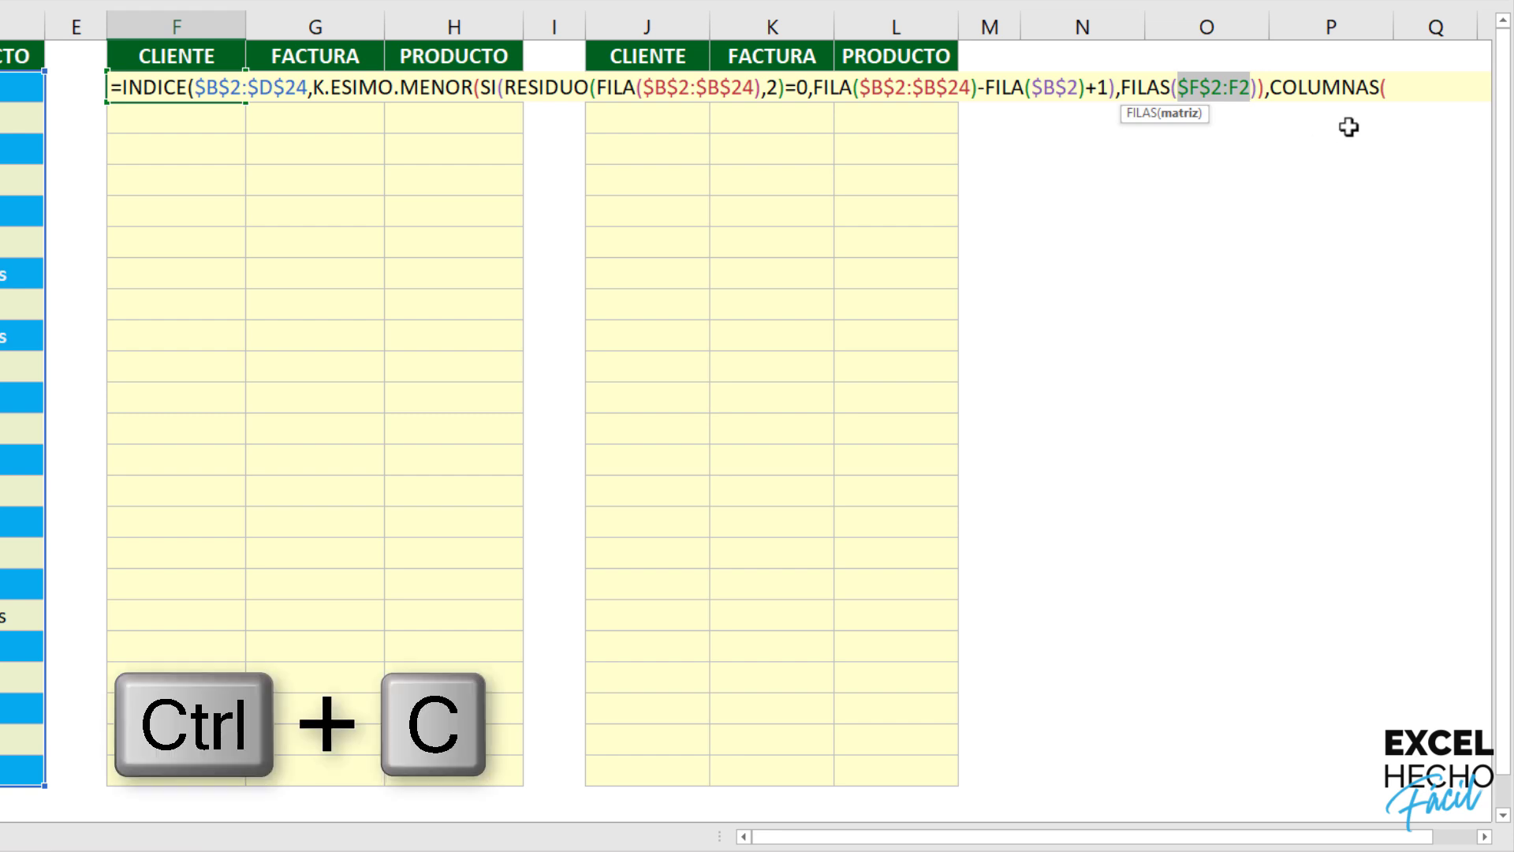
left_click(1386, 88)
key("ctrl+v")
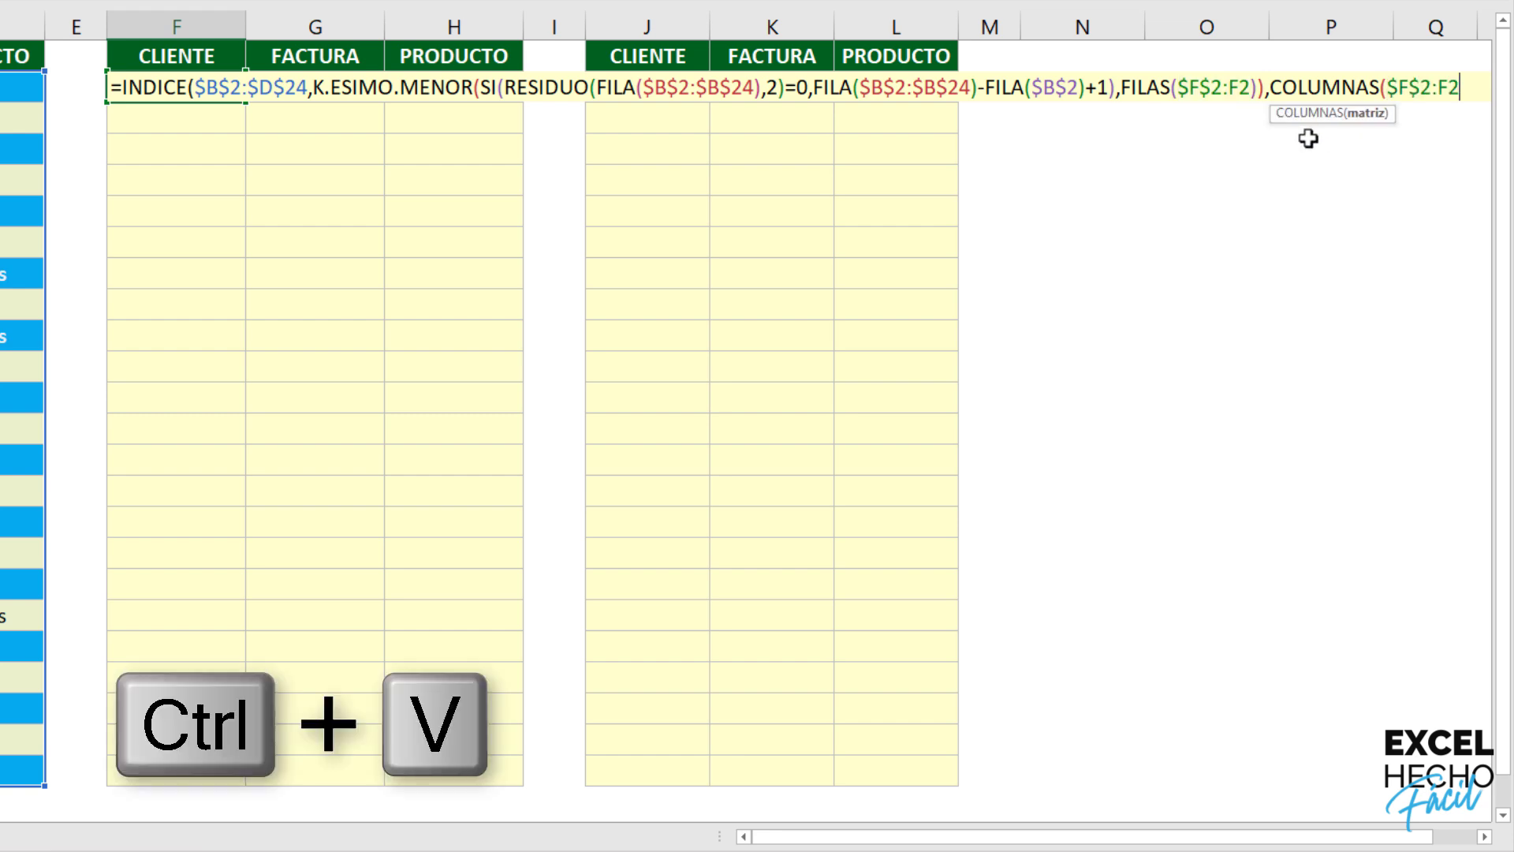
Step: Close the INDICE formula, enter it in F2 as an array formula, and fill it across F2:H24
type("))")
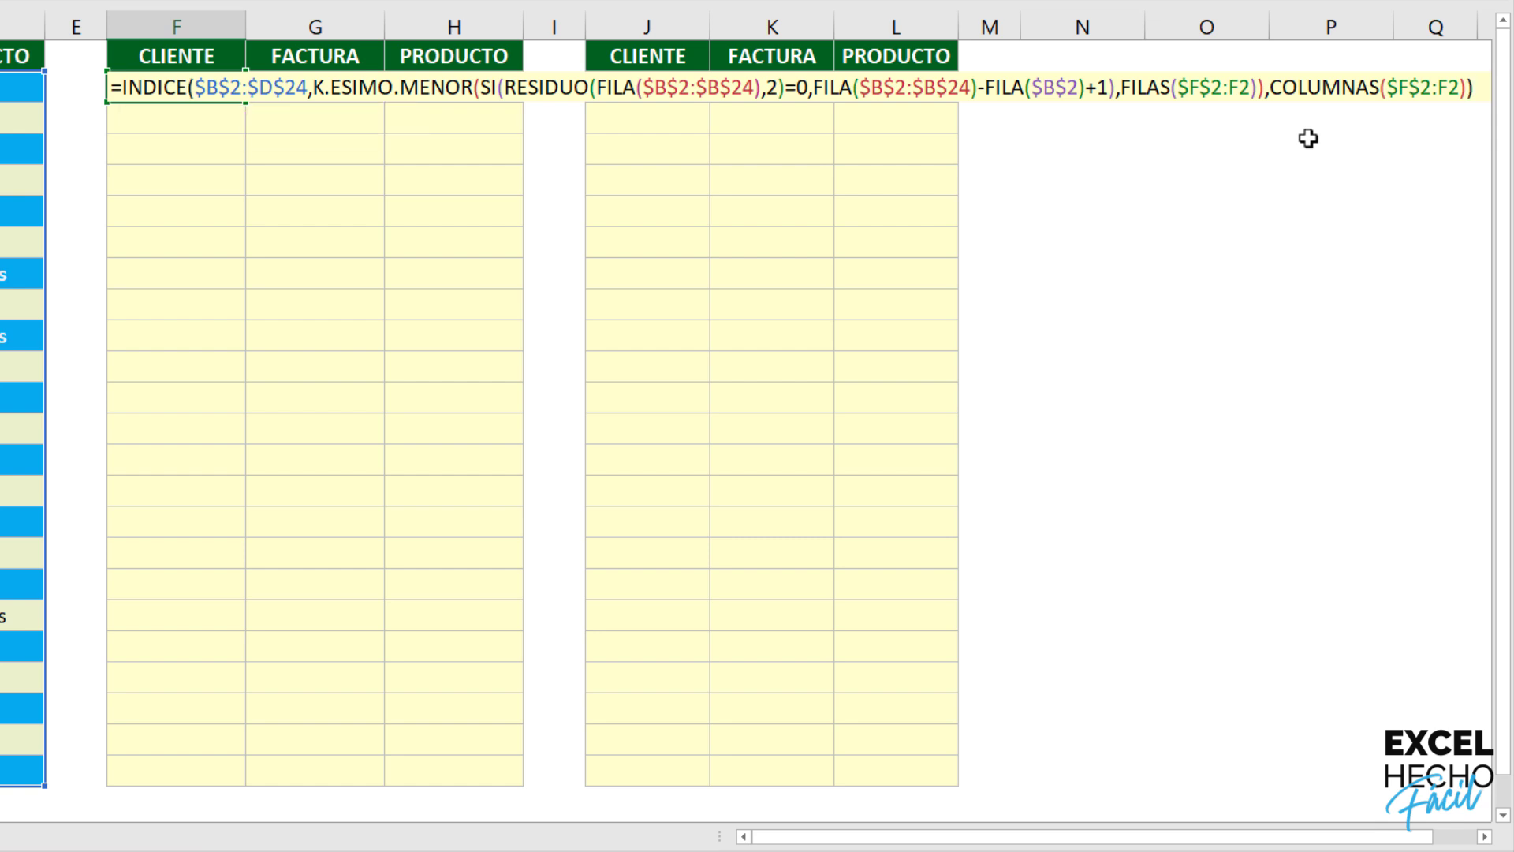
key("ctrl+shift+Return")
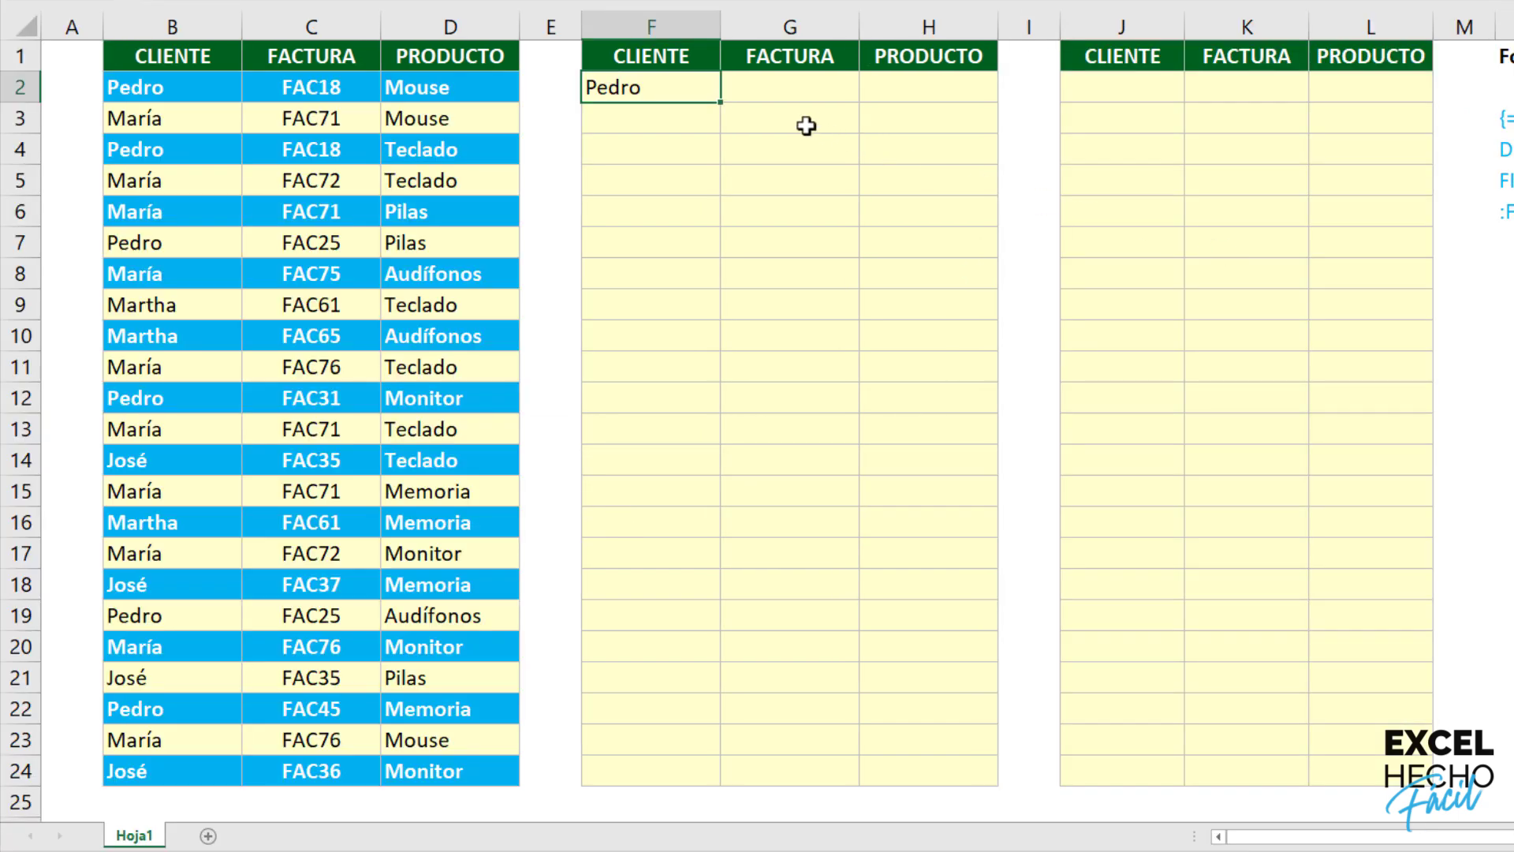
left_click_drag(761, 106, 961, 766)
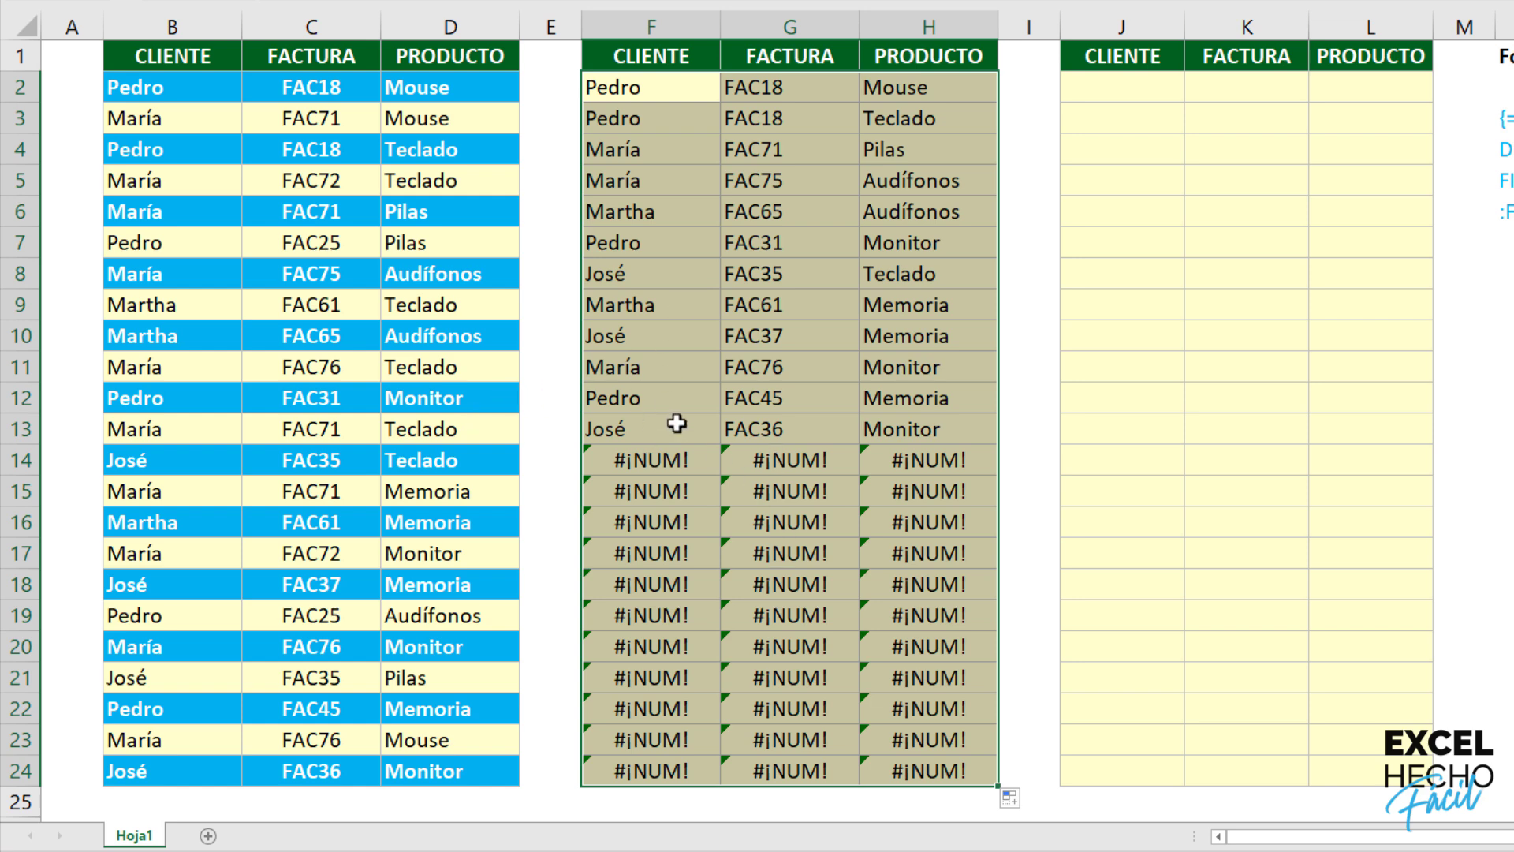
Step: Wrap the F2 formula in SI.ERROR with empty text ("") as the value if error
left_click(655, 84)
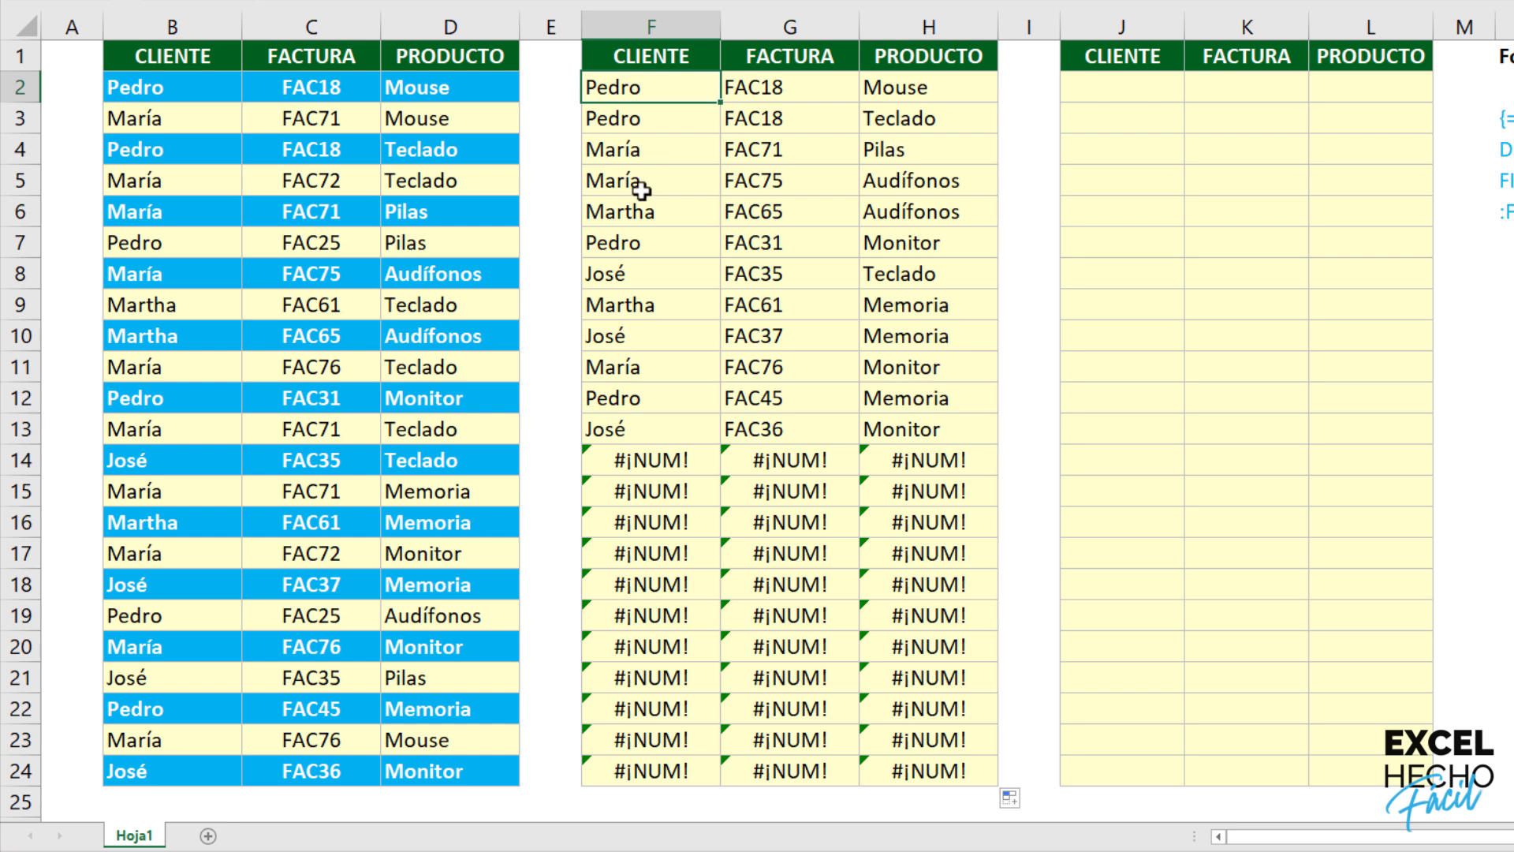
key("F2")
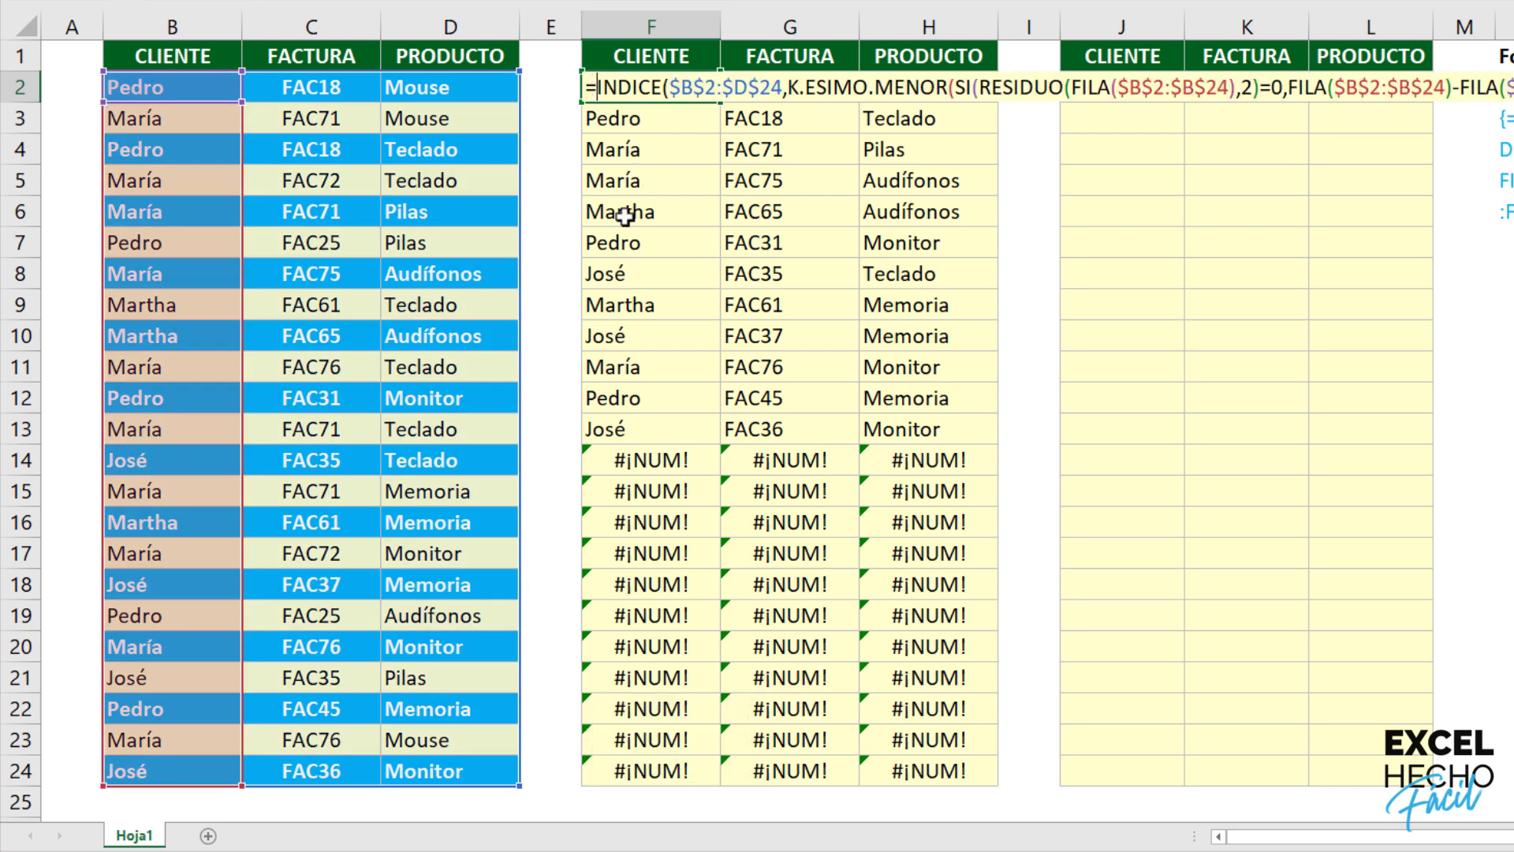
type("si")
key("Down")
key("Down")
key("Tab")
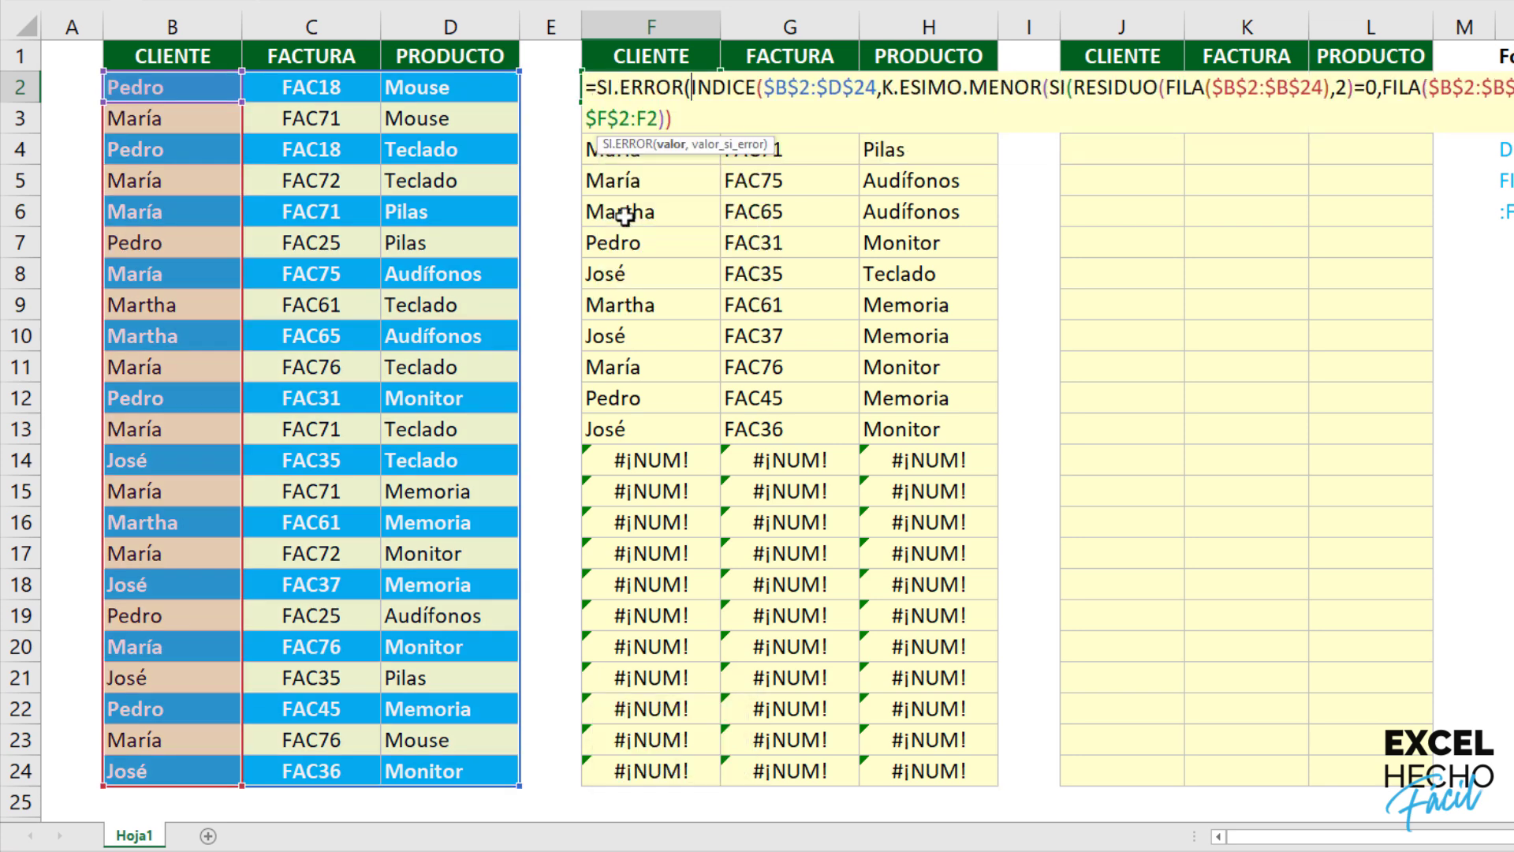
left_click(668, 145)
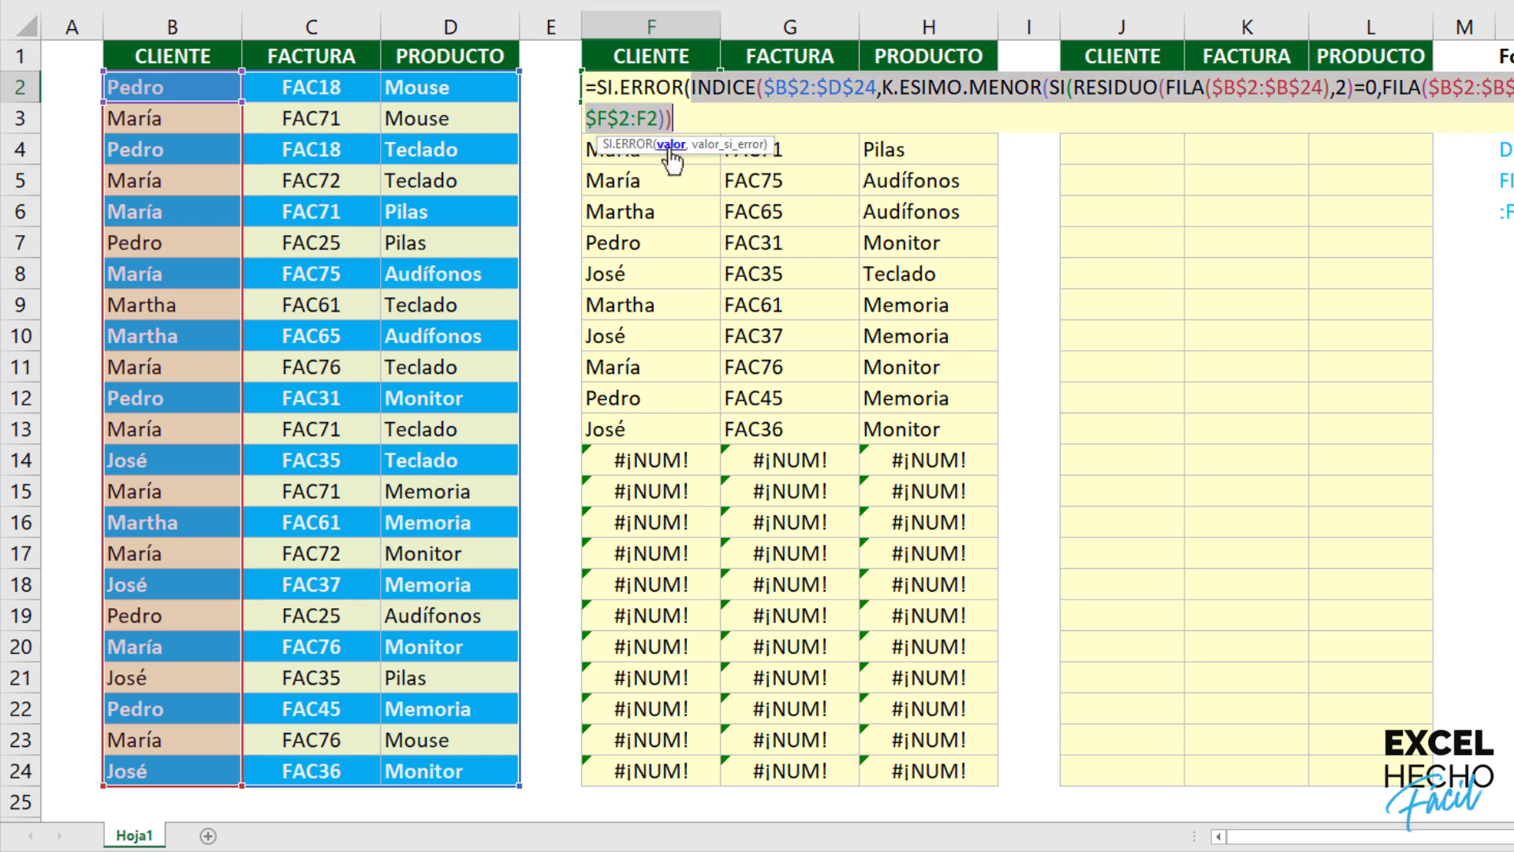
left_click(691, 115)
type(",\"\"")
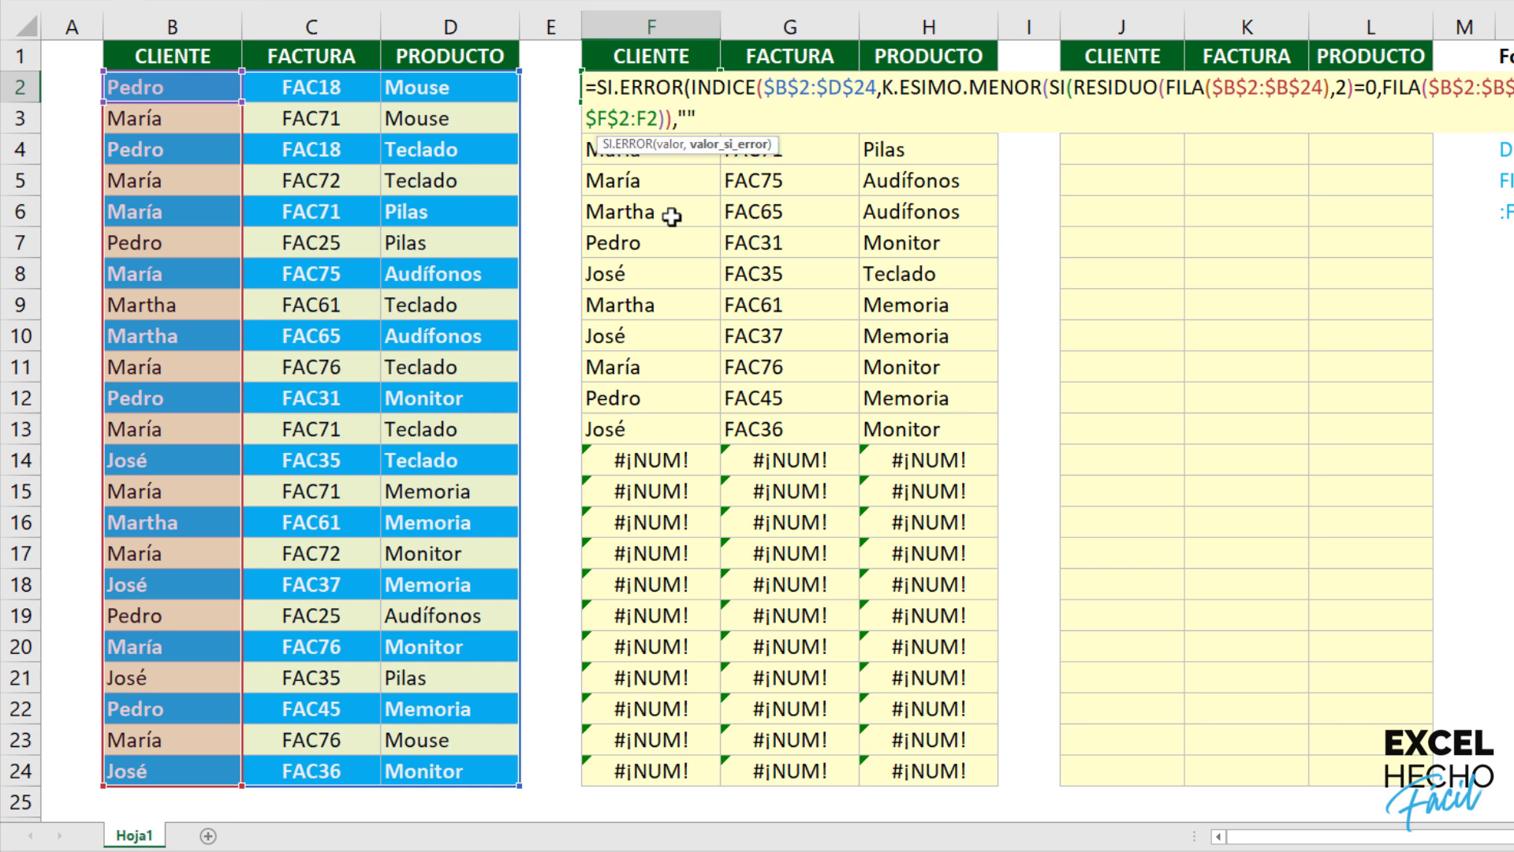
type(")")
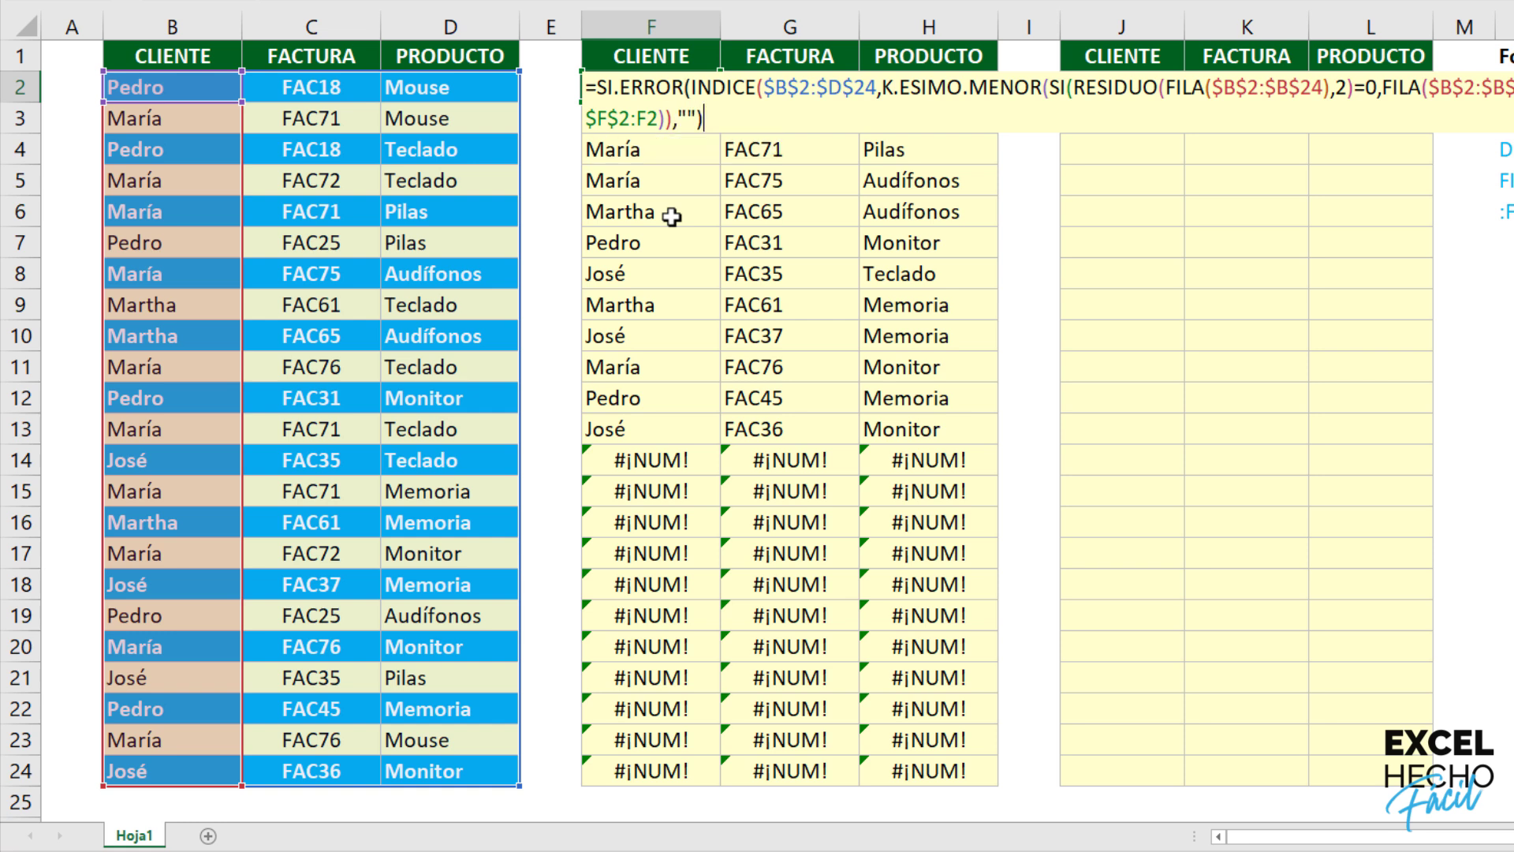
Step: Enter the revised F2 formula as an array formula and refill it across F2:H24
key("ctrl+shift+Return")
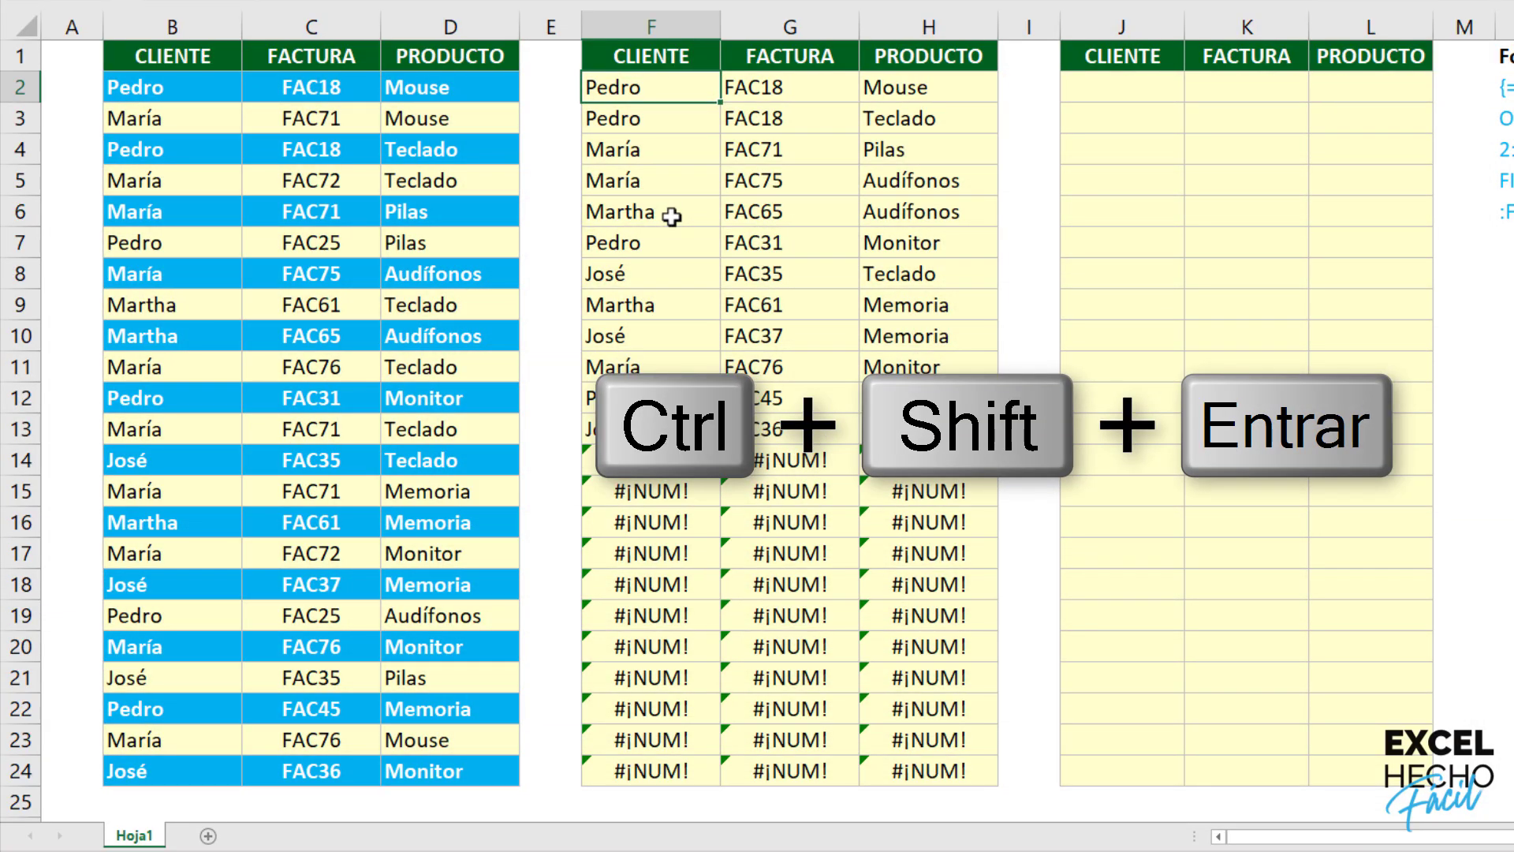
left_click_drag(710, 98, 946, 106)
double_click(996, 103)
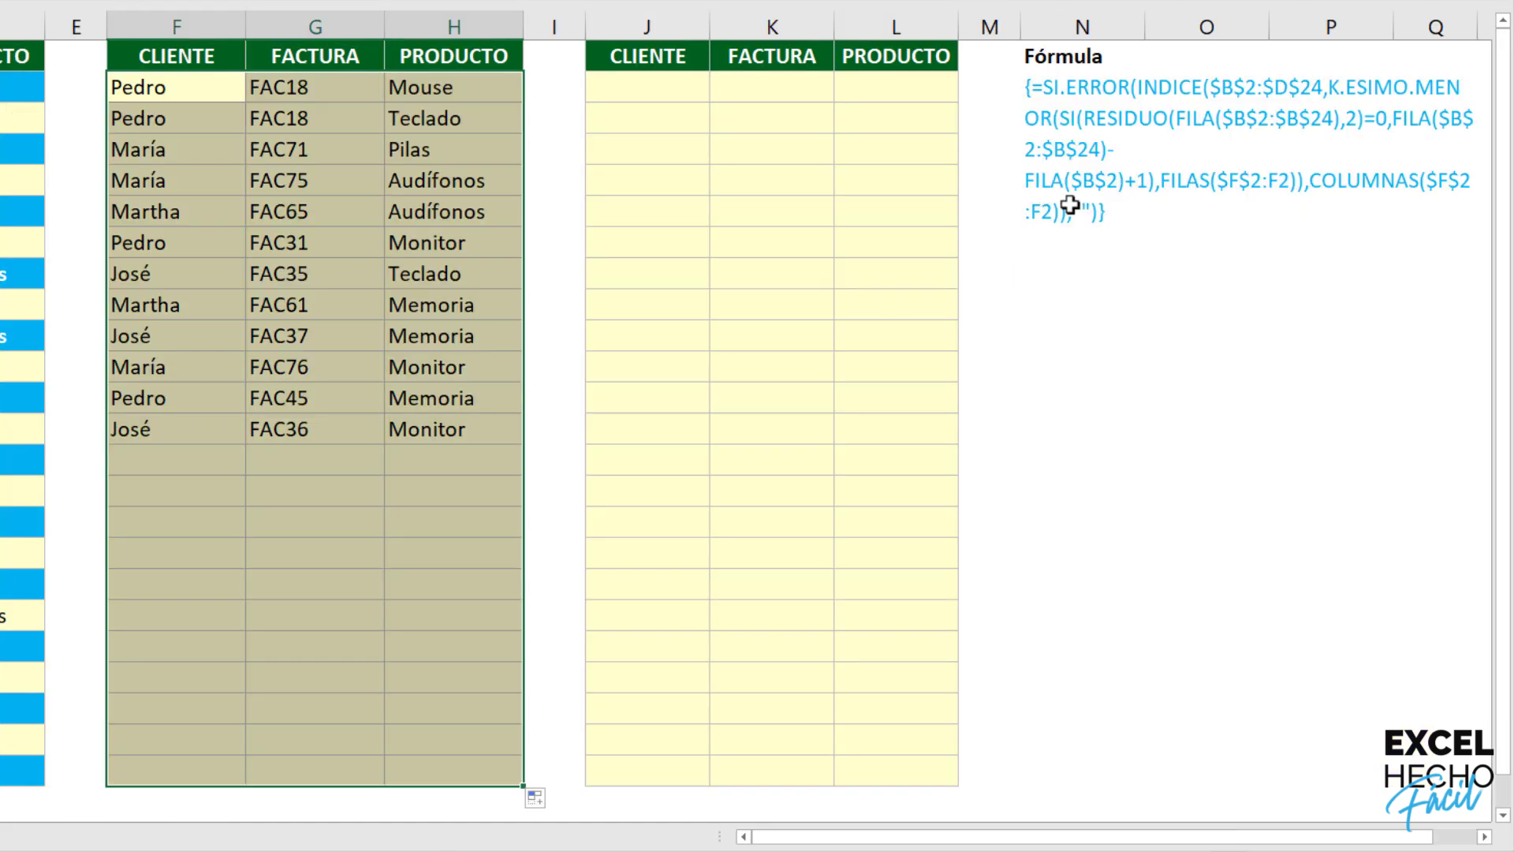
Step: Start a FILTRAR formula in J2 with B2:D24 as its array, moving the function hint off the cells below
left_click(683, 91)
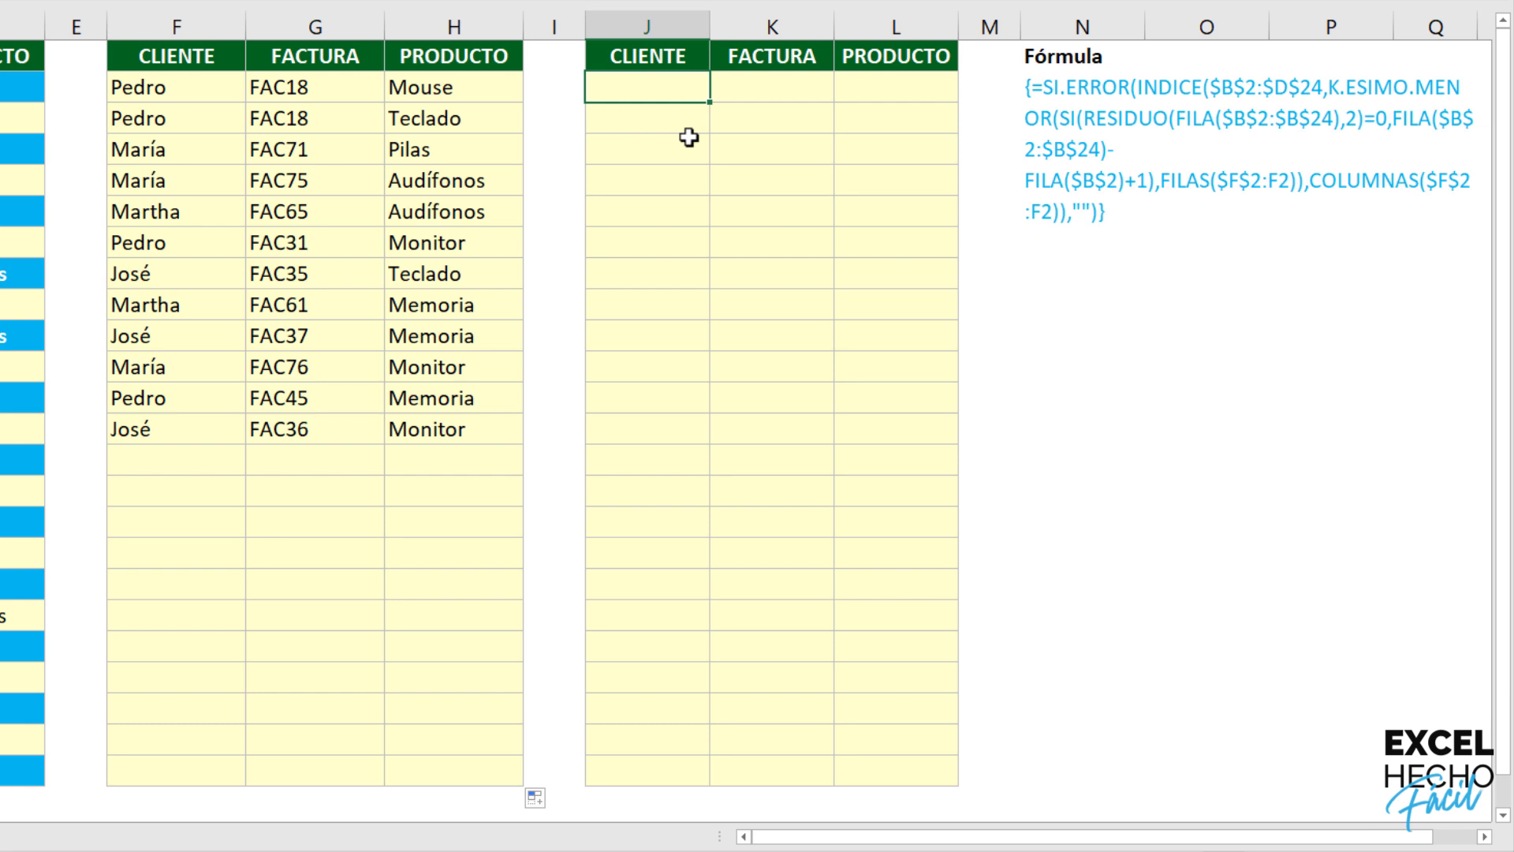
type("=fil")
key("Down")
key("Tab")
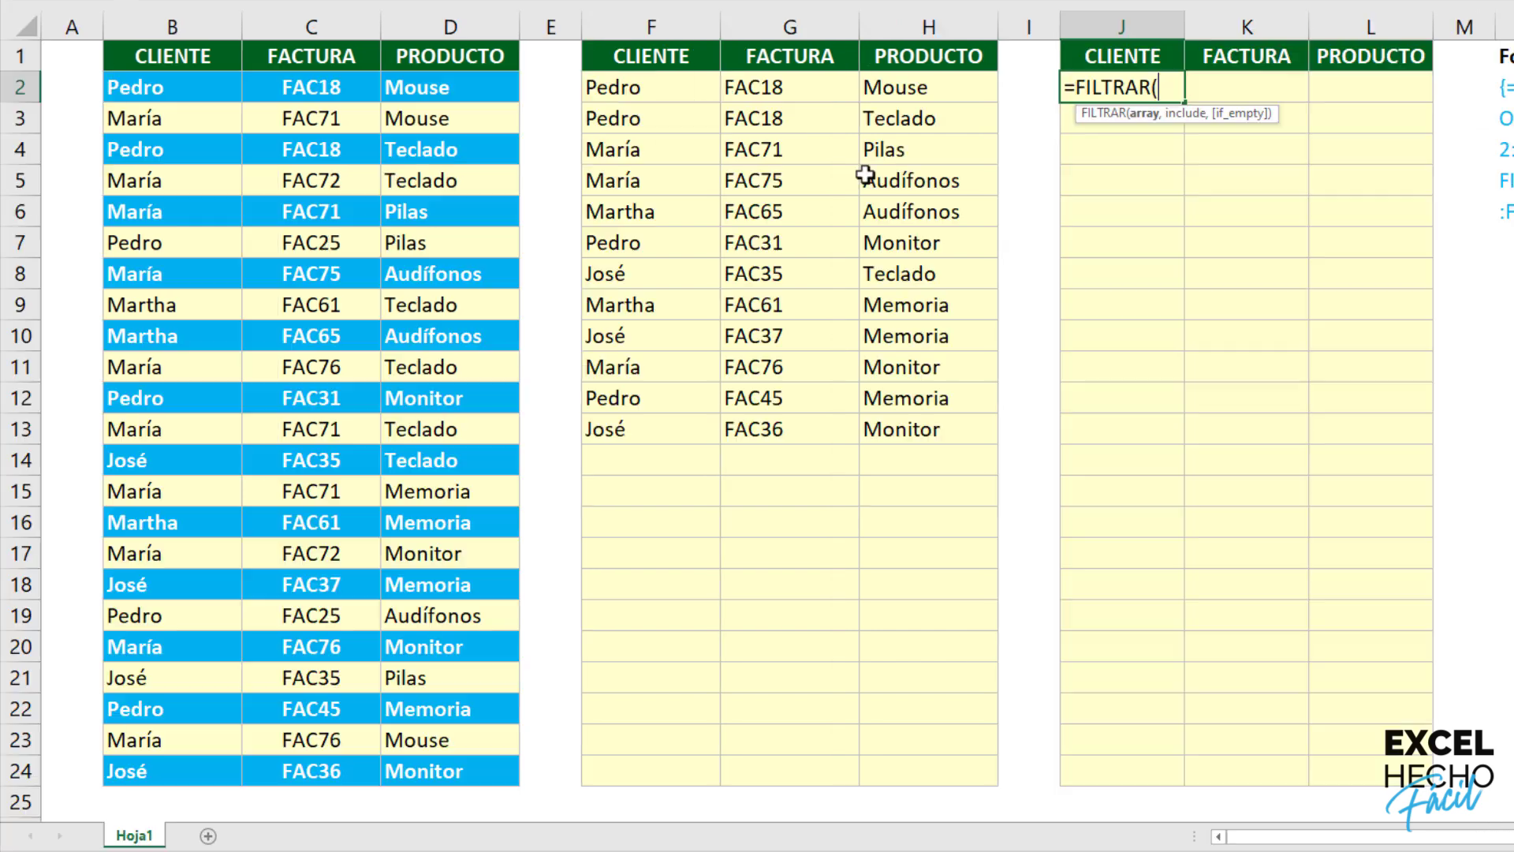
left_click_drag(186, 88, 459, 769)
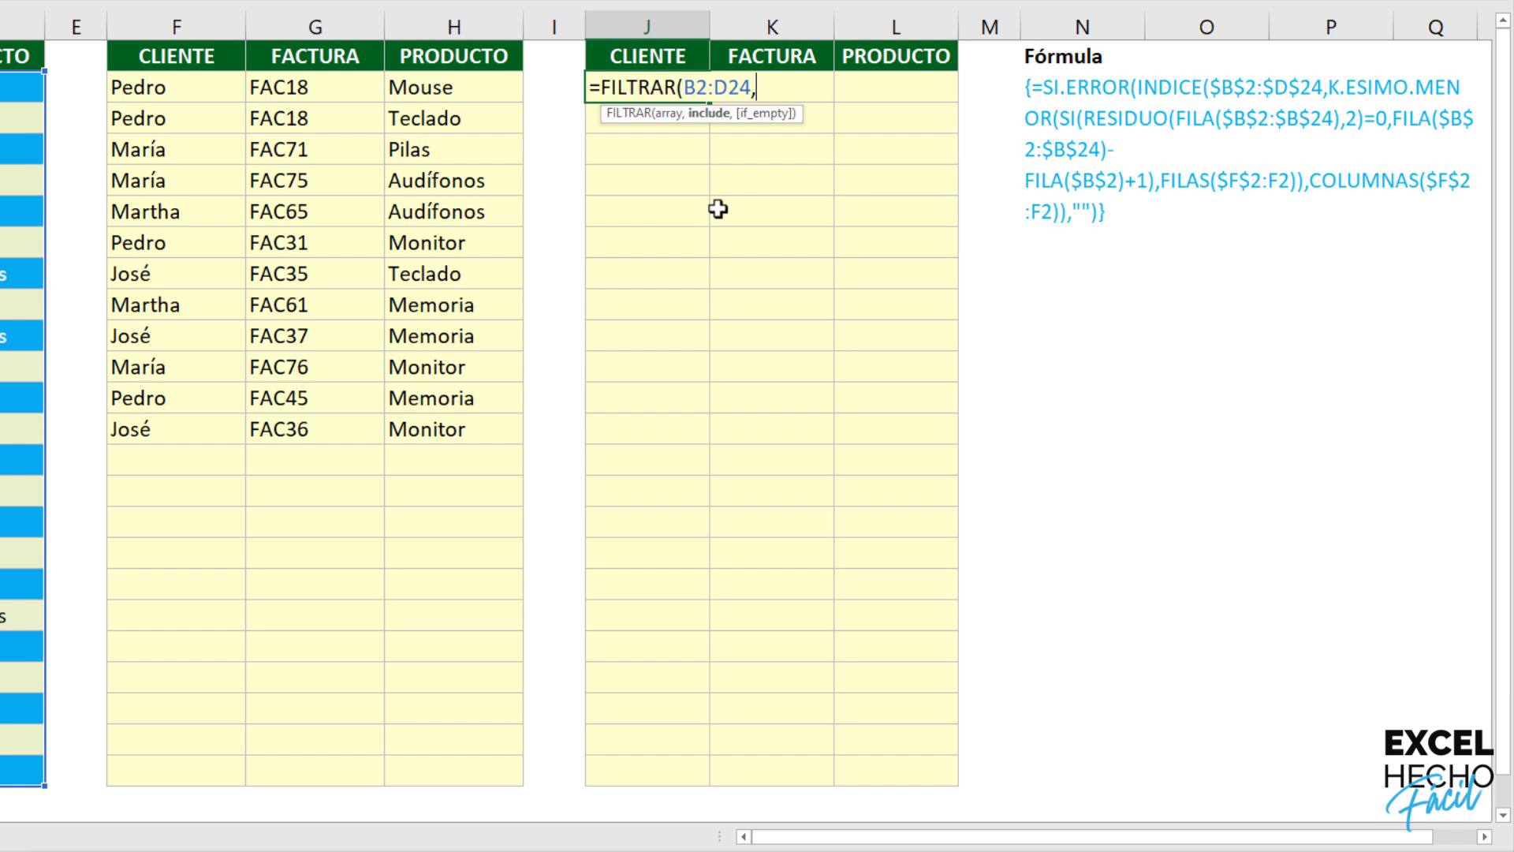
type(",")
left_click_drag(780, 112, 790, 54)
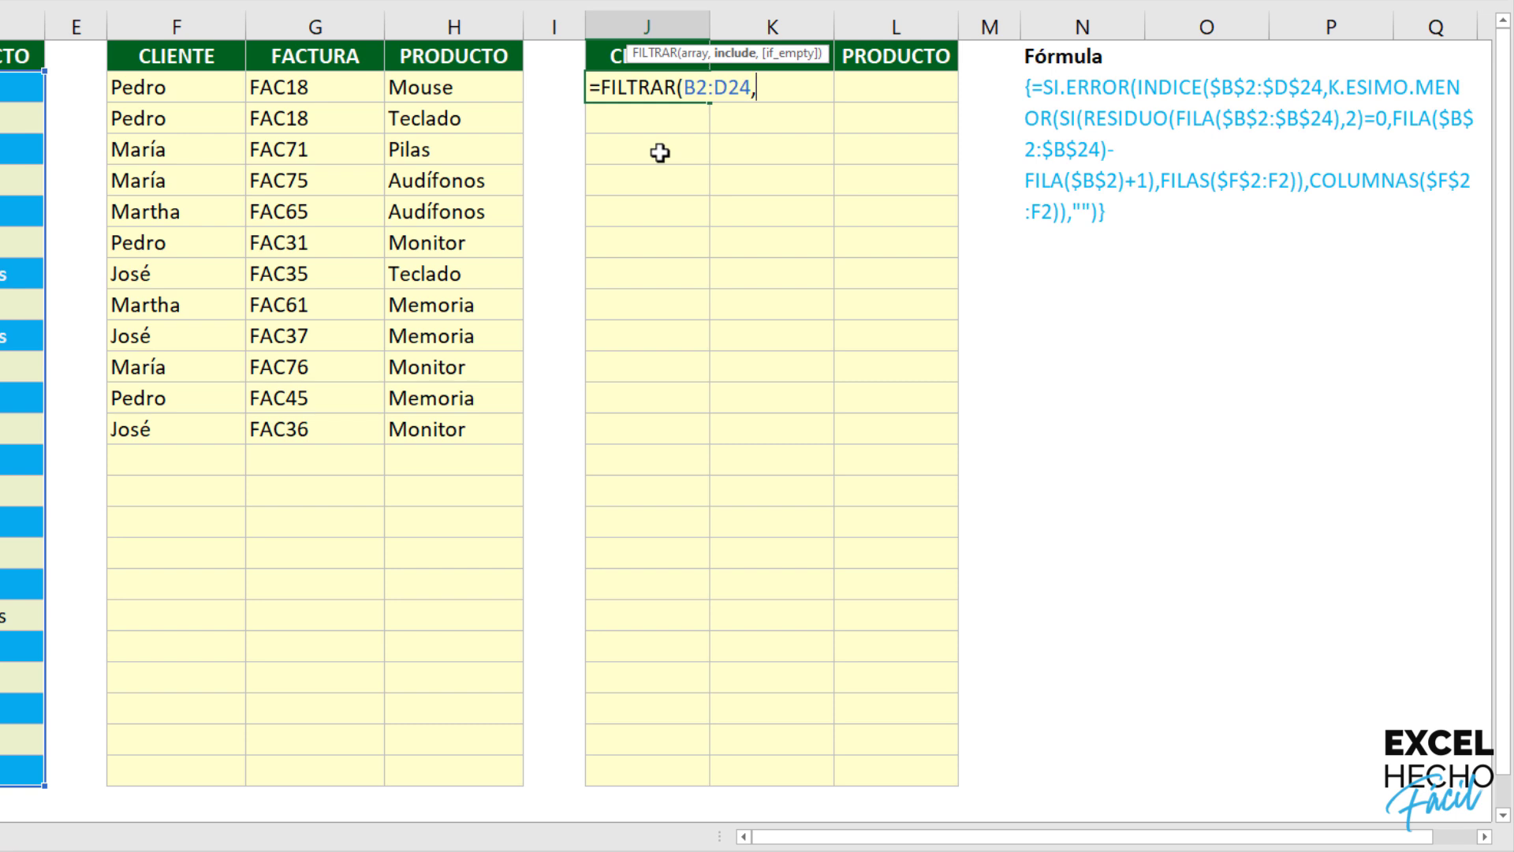
Step: Set FILTRAR's include condition to RESIDUO(FILA(B2:B24),2)=0 and enter the J2 formula
type("res")
key("Tab")
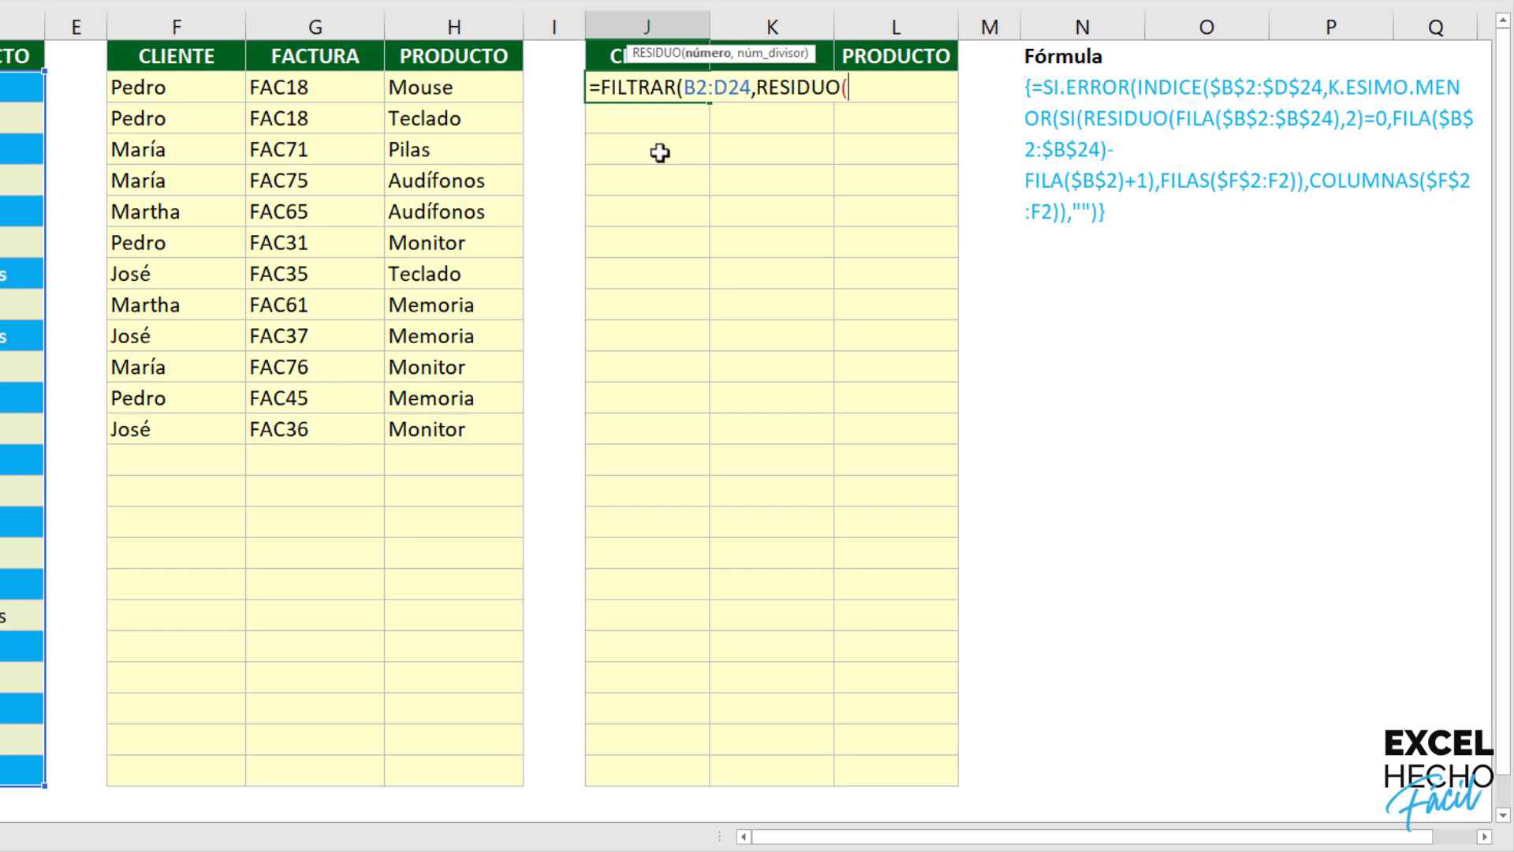
type("fil")
key("Tab")
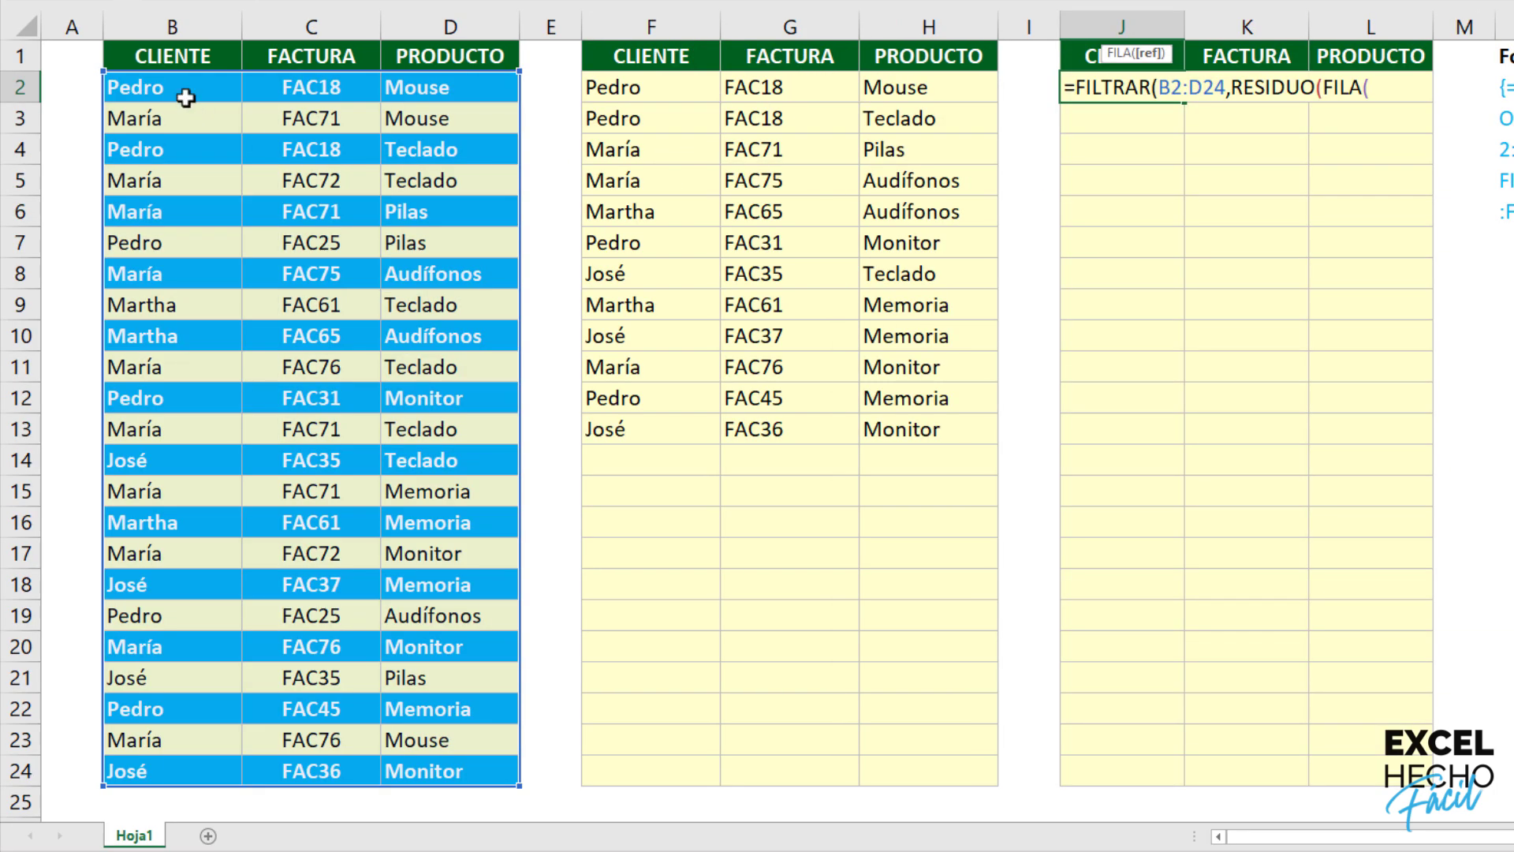
left_click_drag(185, 97, 212, 771)
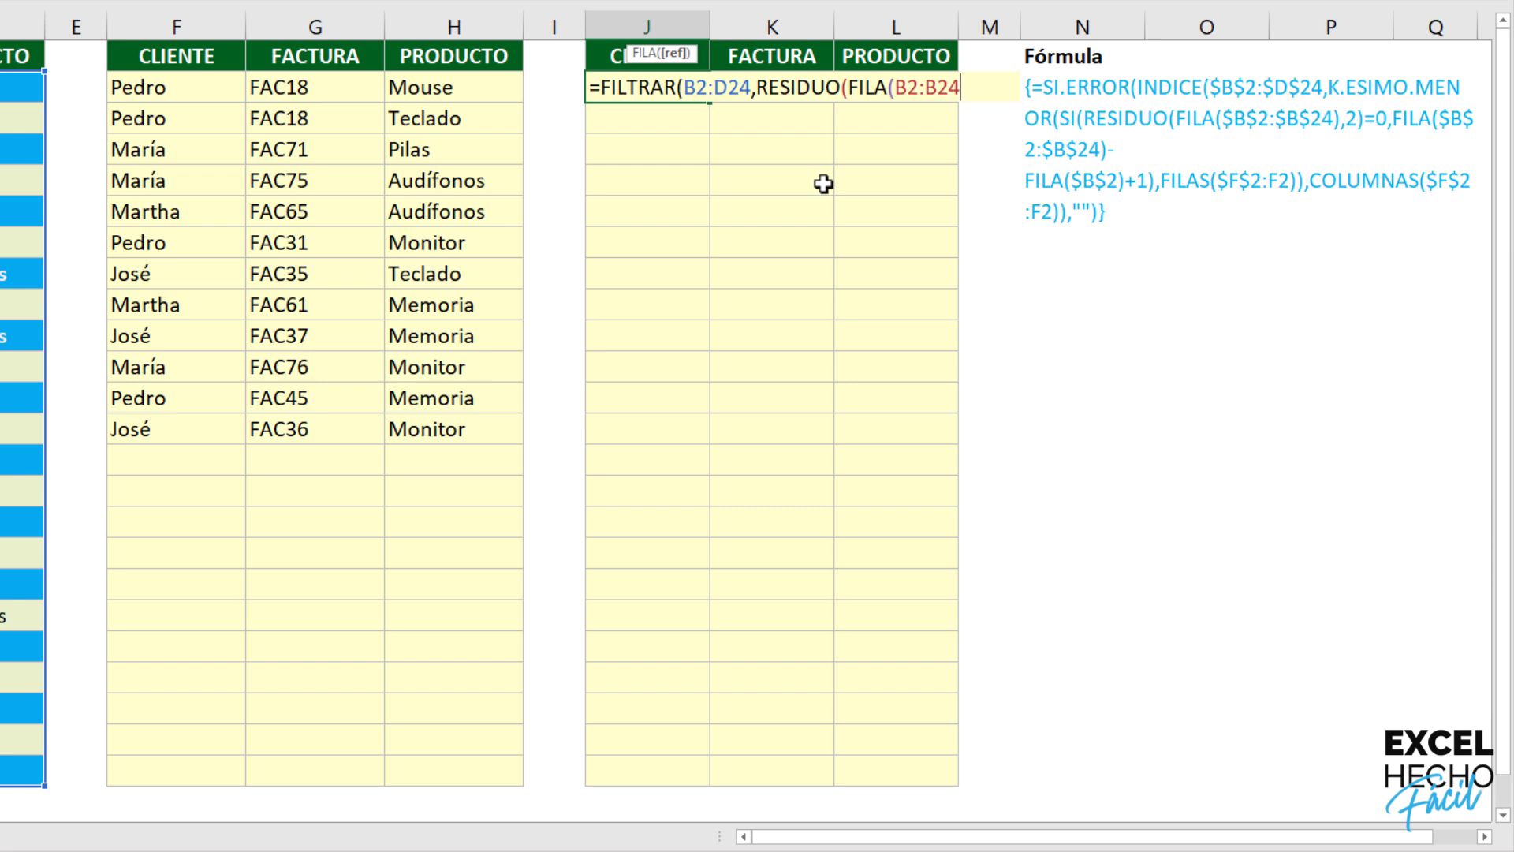
type("),")
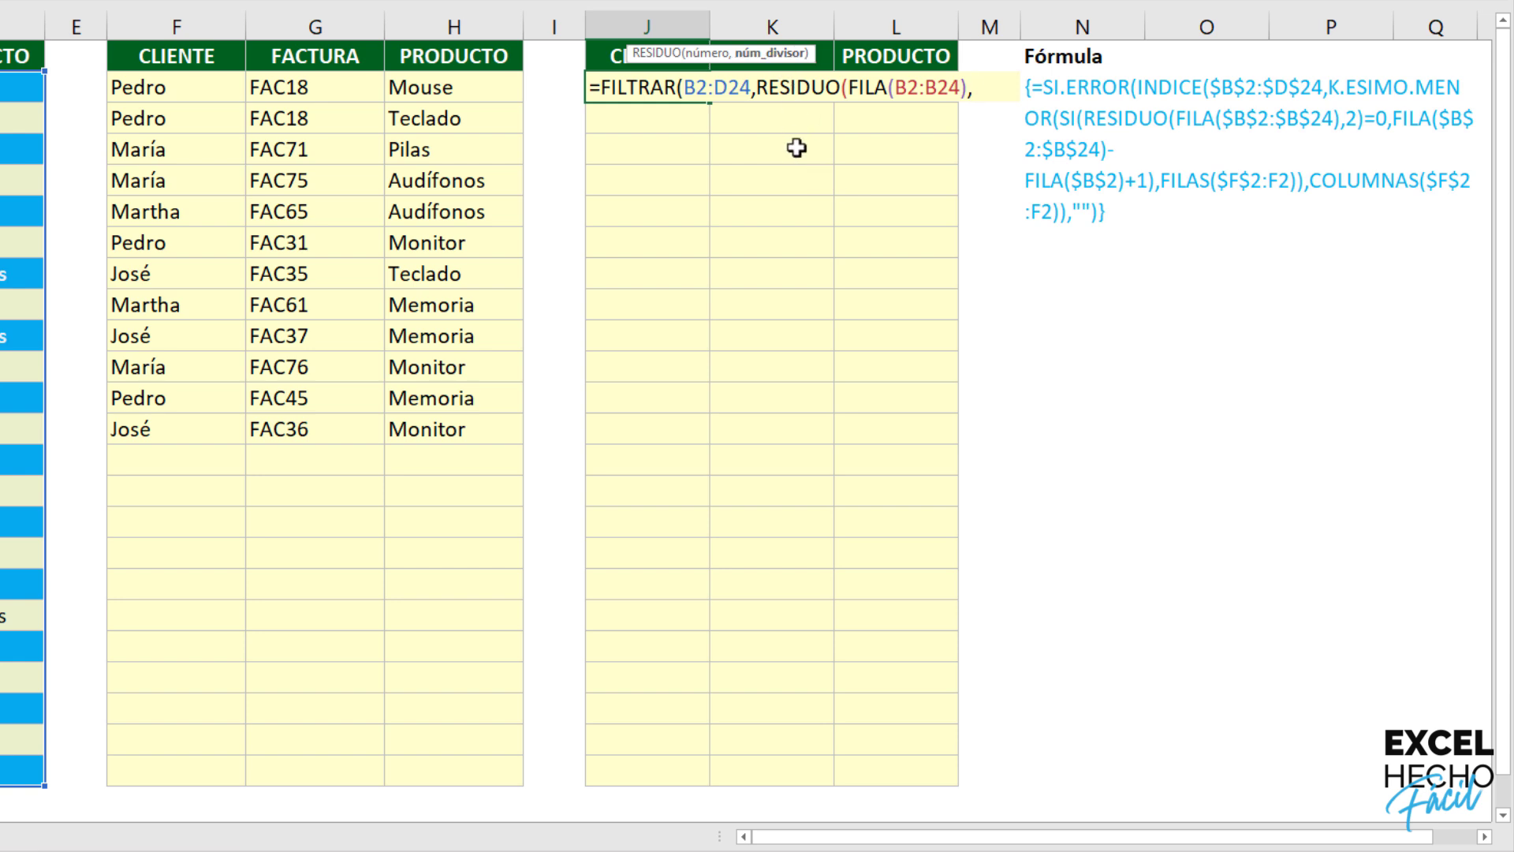
type("2)=0)")
key("ctrl+Return")
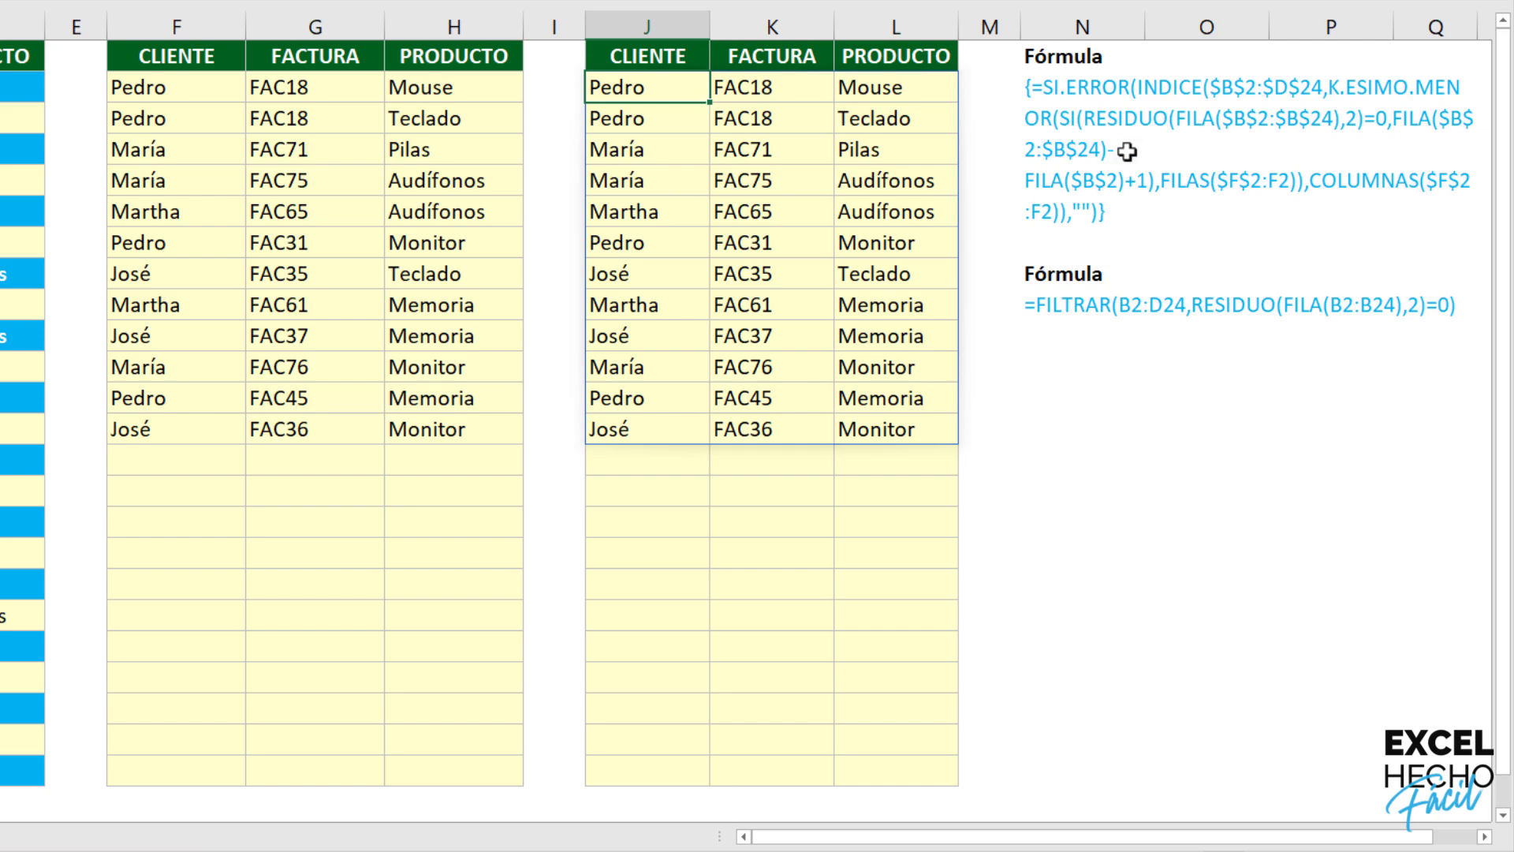
left_click(1065, 364)
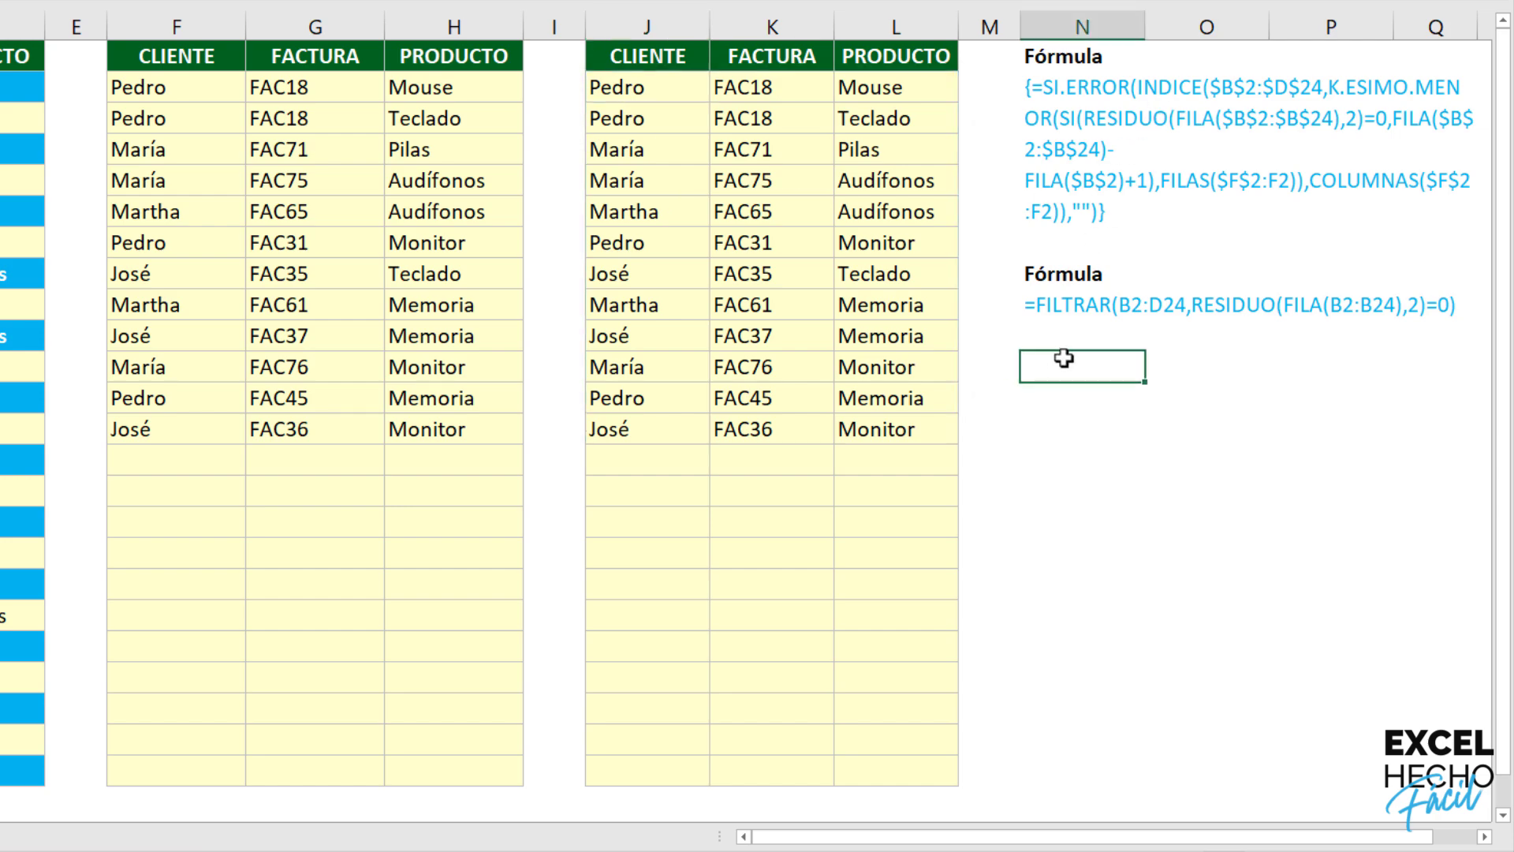